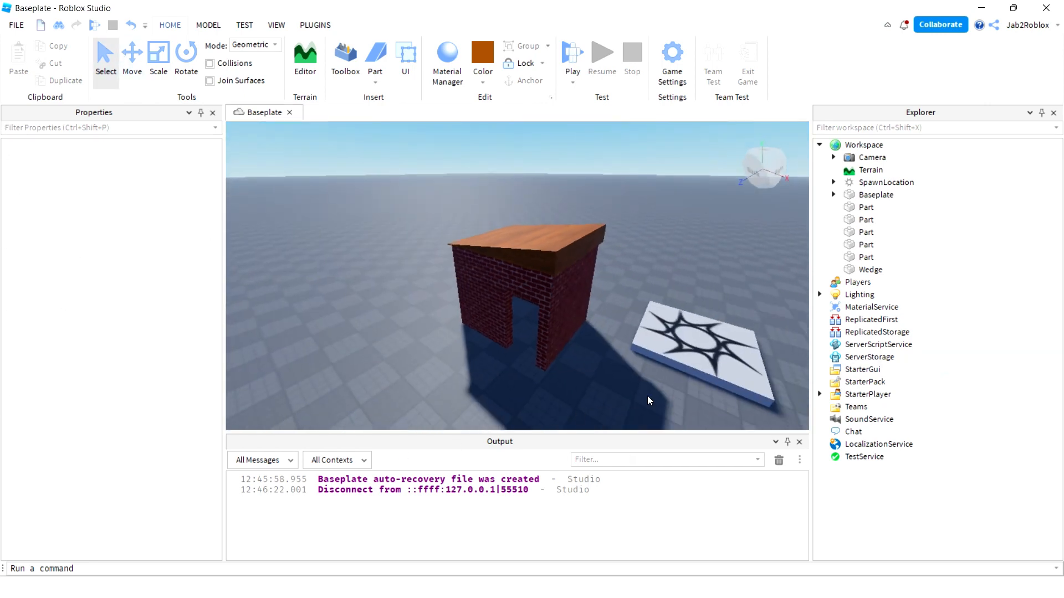
Select the hut's solid brick wall opposite the wooden roof's high edge and look through its properties.
{"action": "key", "text": "w"}
{"action": "right_click_drag", "start_coordinate": [368, 302], "coordinate": [371, 301]}
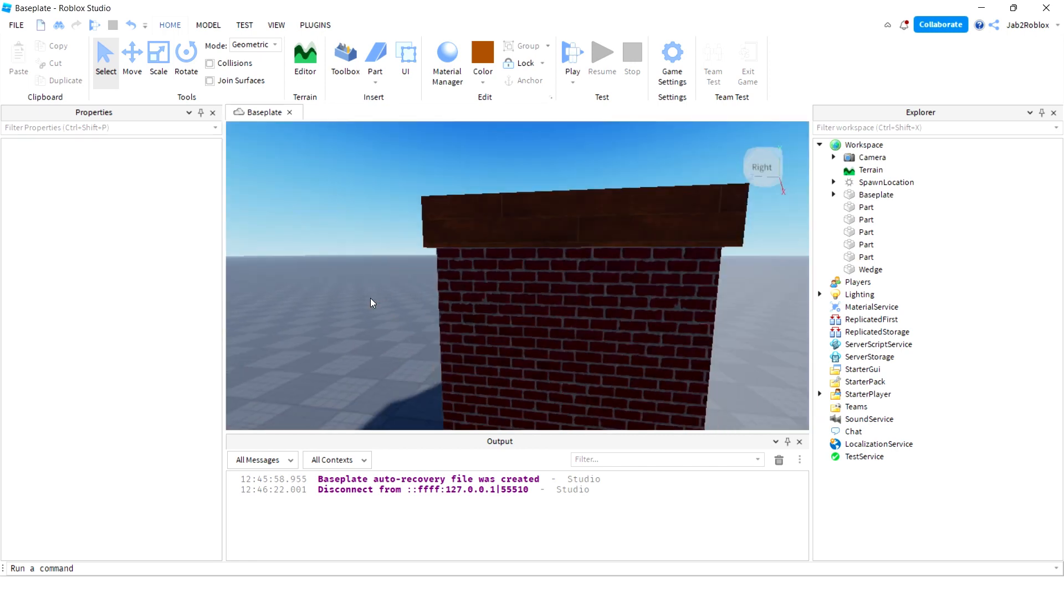
{"action": "key", "text": "s"}
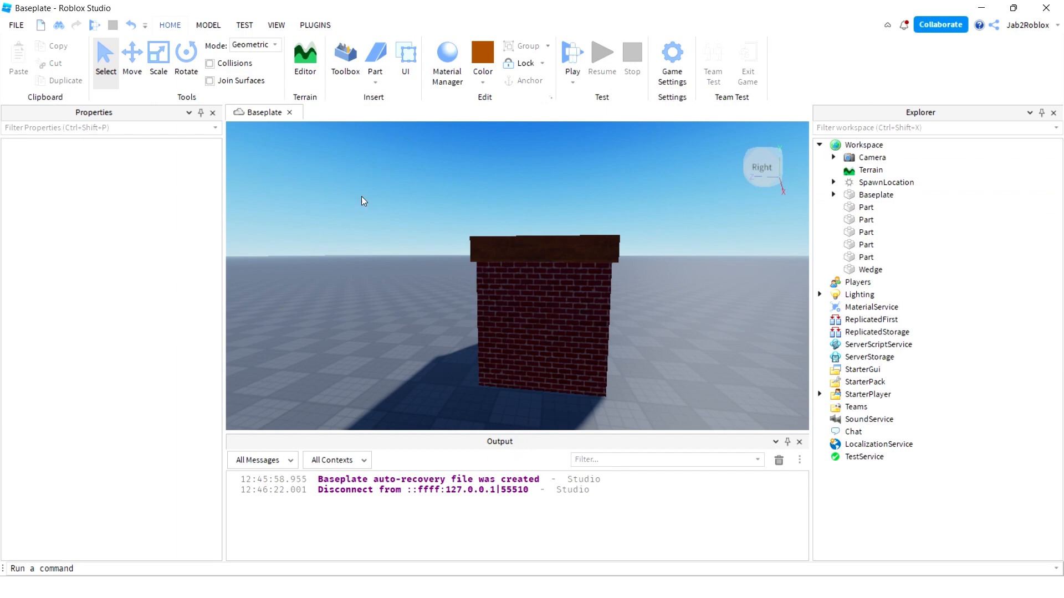
{"action": "right_click_drag", "start_coordinate": [468, 219], "coordinate": [418, 302]}
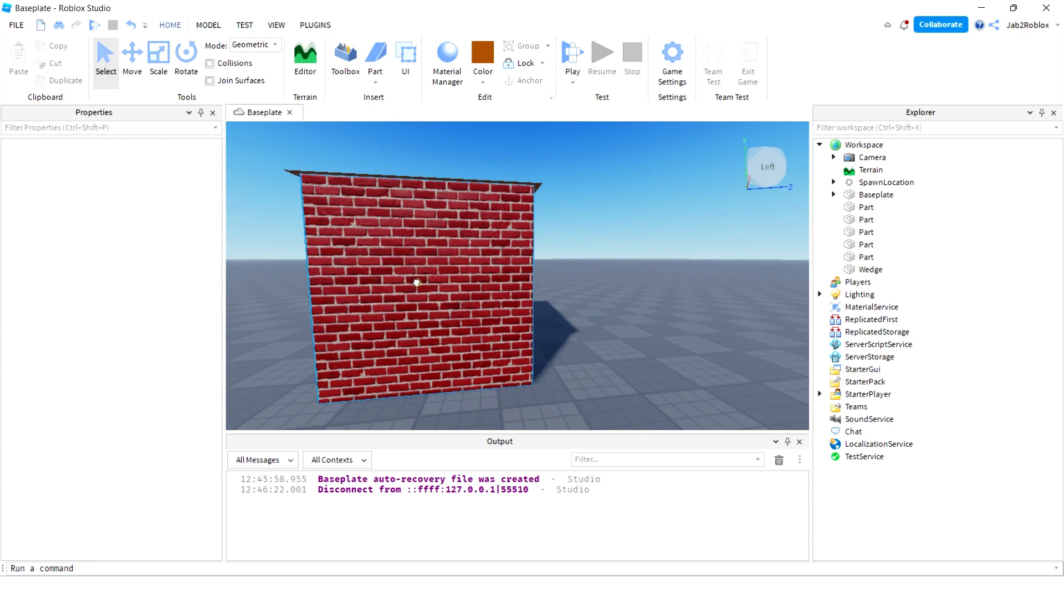
{"action": "left_click", "coordinate": [418, 283]}
{"action": "scroll", "coordinate": [105, 257], "scroll_direction": "down", "scroll_amount": 5}
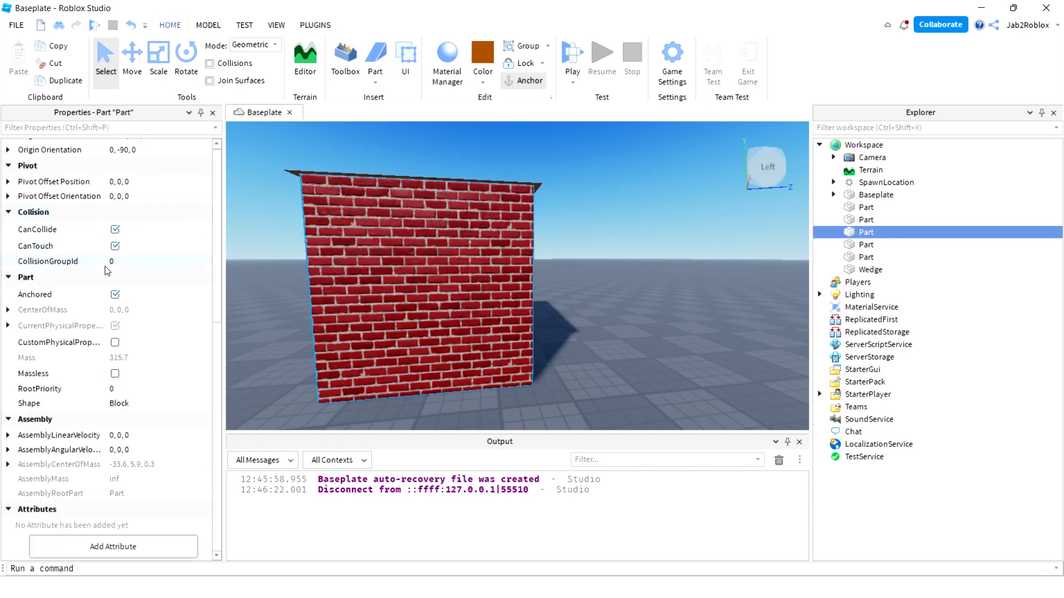
{"action": "scroll", "coordinate": [108, 261], "scroll_direction": "up", "scroll_amount": 5}
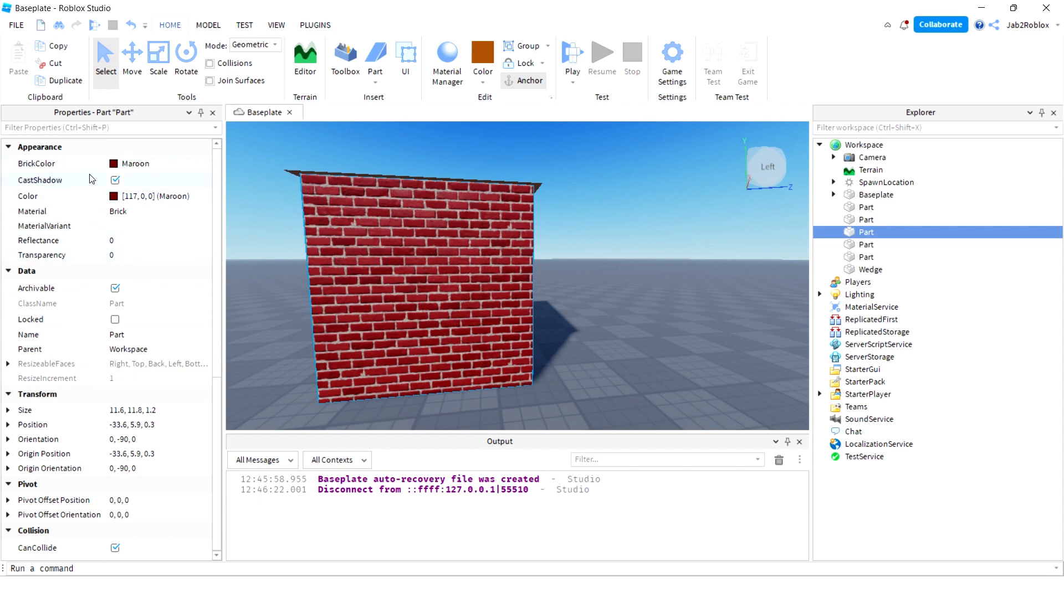
Try recolouring the selected wall with BrickColor options such as Really blue and undo the colour change.
{"action": "key", "text": "w"}
{"action": "right_click_drag", "start_coordinate": [504, 288], "coordinate": [501, 286]}
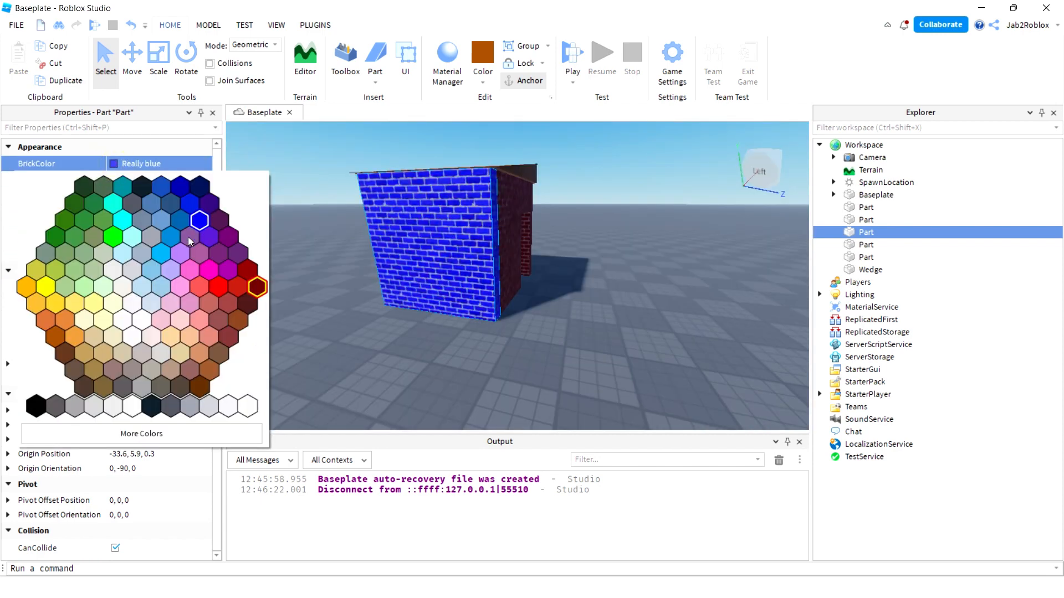
{"action": "left_click", "coordinate": [228, 272]}
{"action": "key", "text": "ctrl+z"}
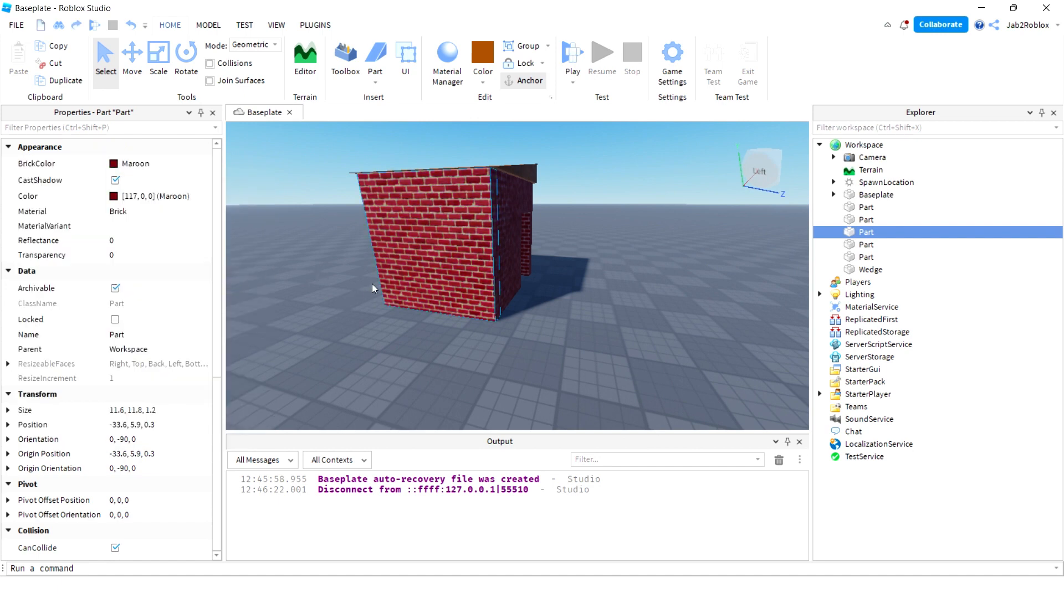
Toggle the selected wall's CastShadow property and leave it turned off.
{"action": "left_click", "coordinate": [115, 181]}
{"action": "left_click", "coordinate": [115, 180]}
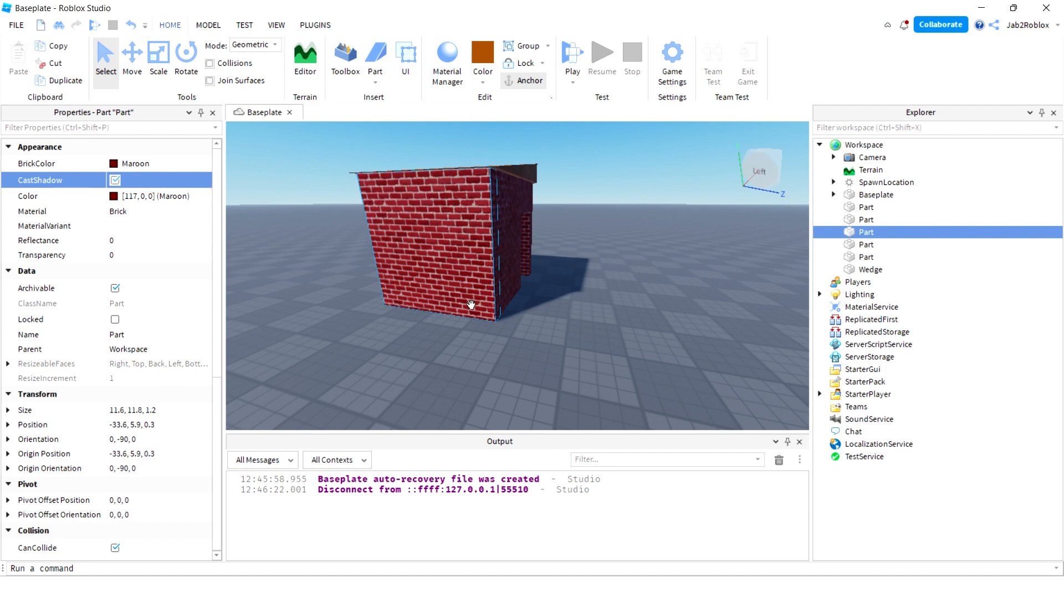
{"action": "left_click", "coordinate": [115, 180]}
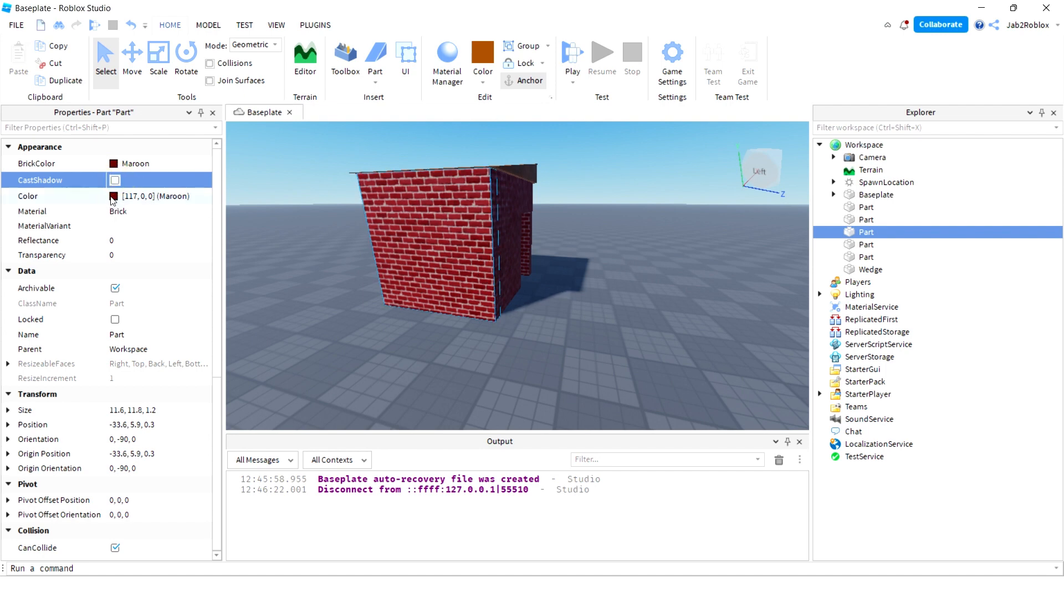
View the materials available for the selected brick wall without choosing another one.
{"action": "left_click", "coordinate": [141, 215]}
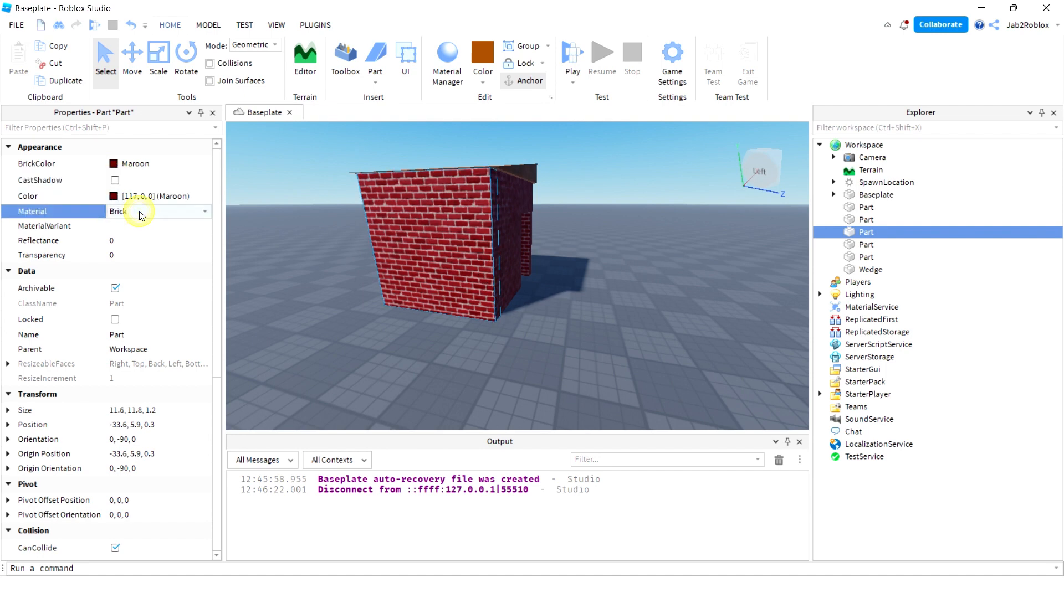
{"action": "left_click", "coordinate": [143, 214]}
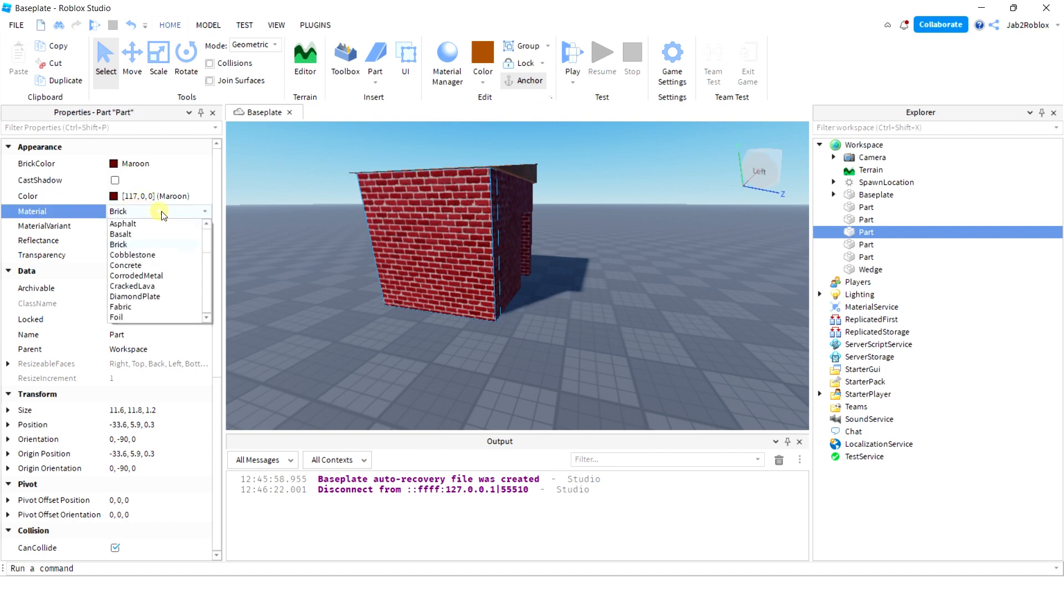
{"action": "left_click", "coordinate": [255, 207]}
{"action": "left_click", "coordinate": [387, 216]}
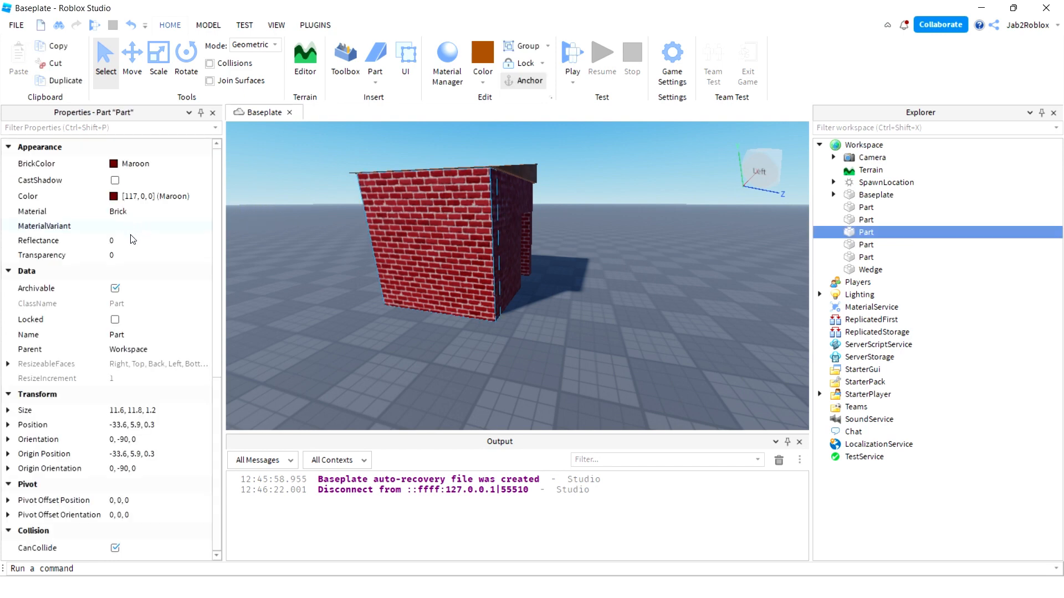
Check the wall's Reflectance setting, try a Transparency of 0.5 and return the Transparency to 0.
{"action": "left_click", "coordinate": [141, 242]}
{"action": "mouse_move", "coordinate": [156, 240]}
{"action": "left_mouse_down"}
{"action": "mouse_move", "coordinate": [298, 244]}
{"action": "mouse_move", "coordinate": [151, 243]}
{"action": "left_mouse_up"}
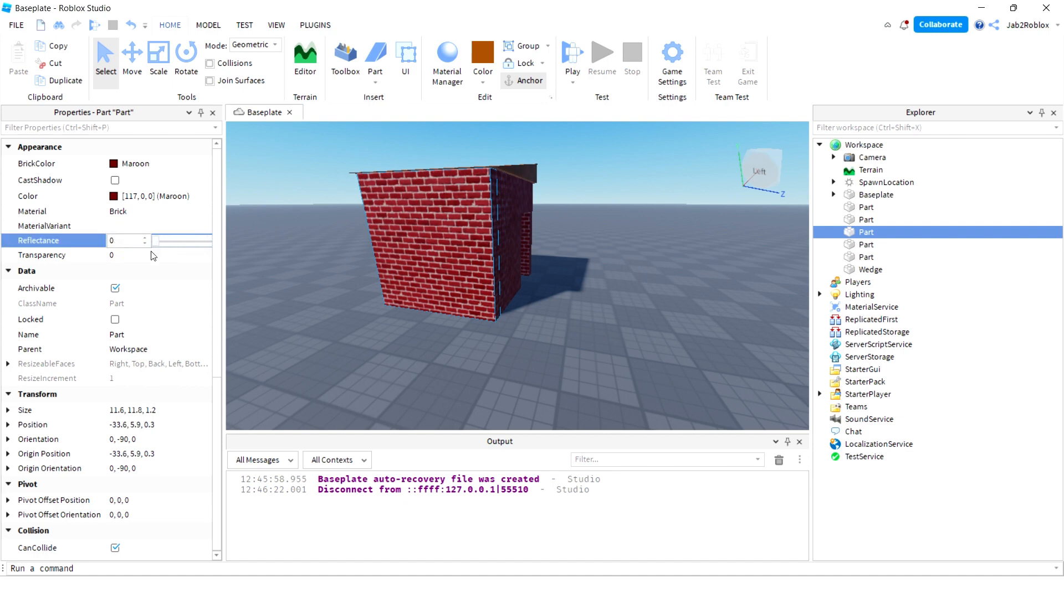
{"action": "left_click", "coordinate": [149, 255]}
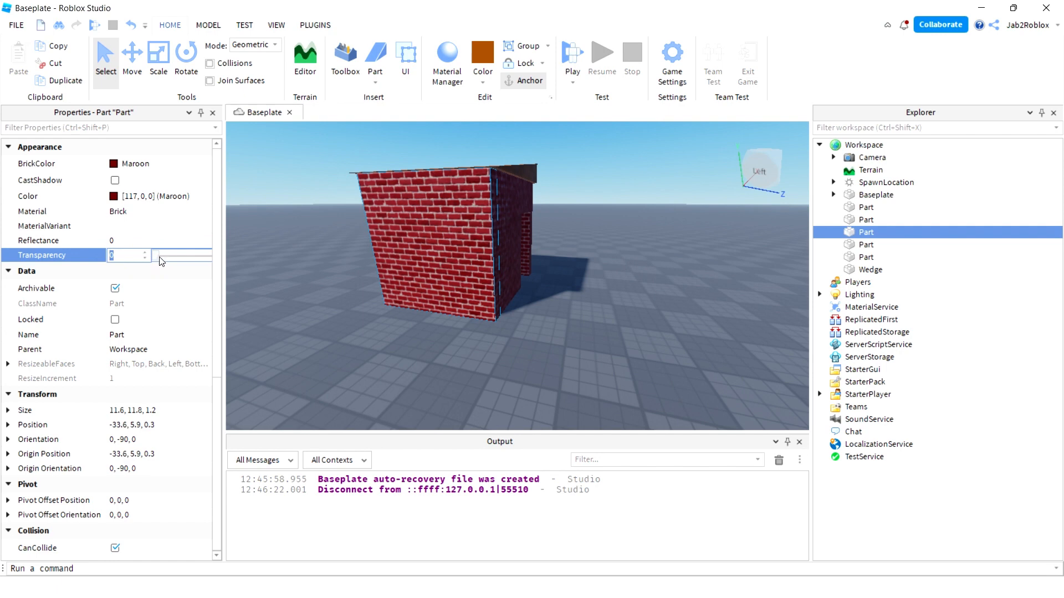
{"action": "left_click_drag", "start_coordinate": [157, 257], "coordinate": [184, 258]}
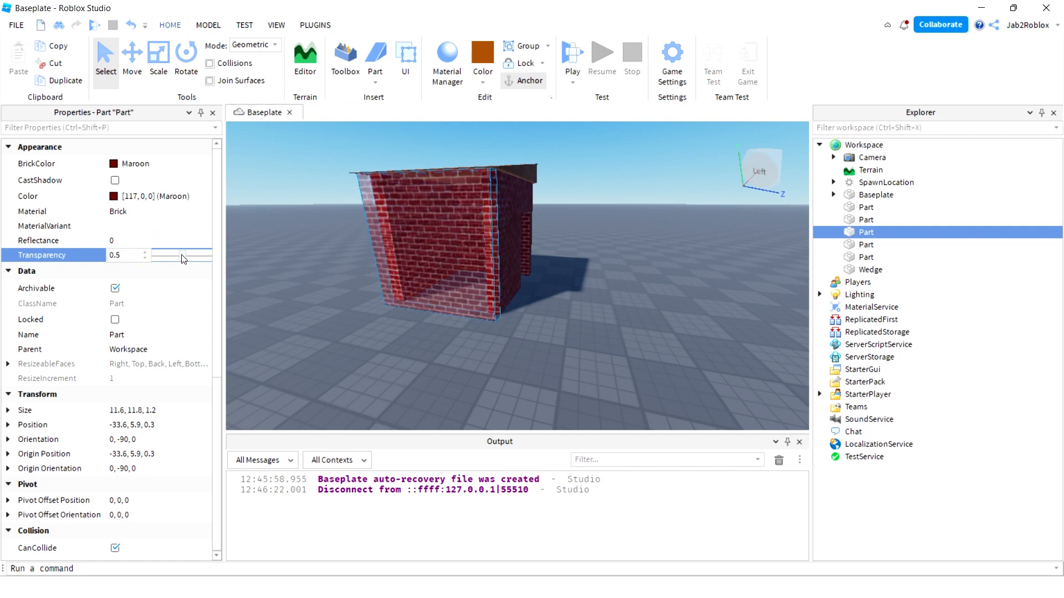
{"action": "left_click", "coordinate": [266, 258]}
{"action": "left_click", "coordinate": [437, 247]}
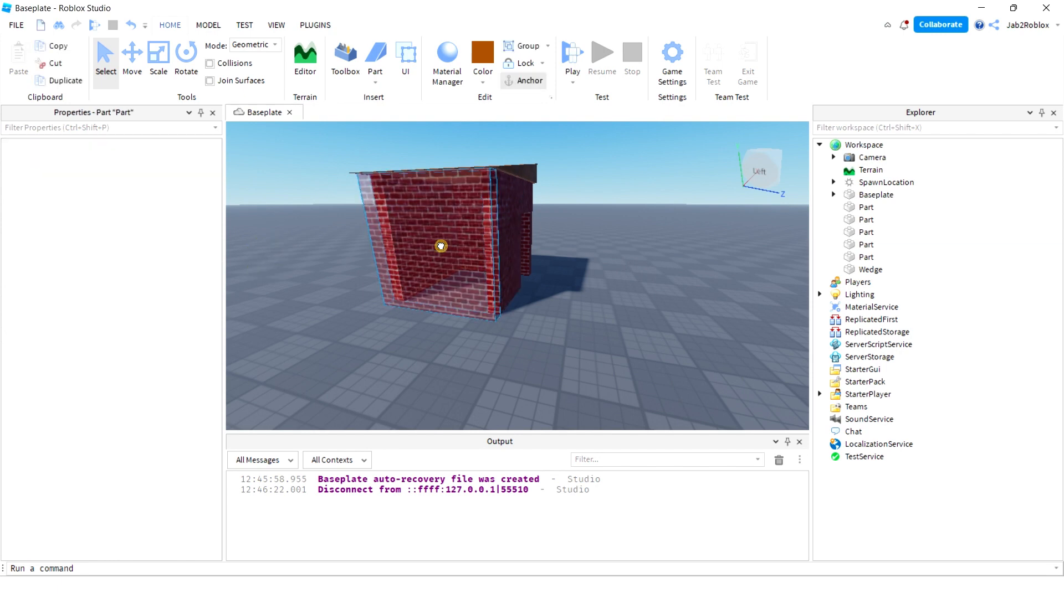
{"action": "left_click", "coordinate": [161, 256]}
{"action": "left_click_drag", "start_coordinate": [184, 256], "coordinate": [71, 256]}
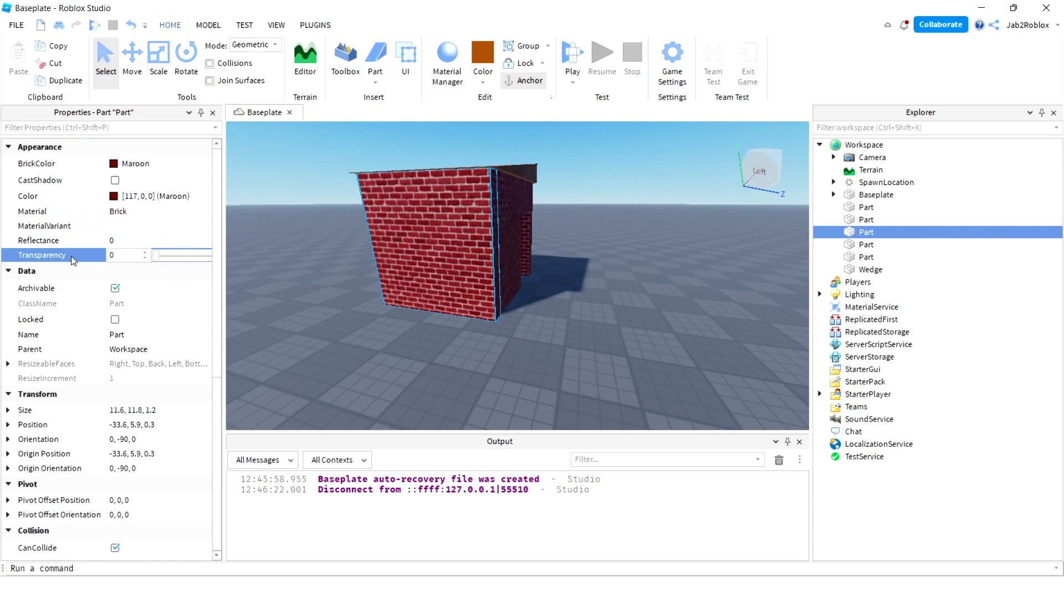
Lock the wall and test selecting it in the 3D view, comparing it with the neighbouring unlocked wall.
{"action": "left_click", "coordinate": [114, 319]}
{"action": "left_click", "coordinate": [387, 337]}
{"action": "left_click", "coordinate": [444, 257]}
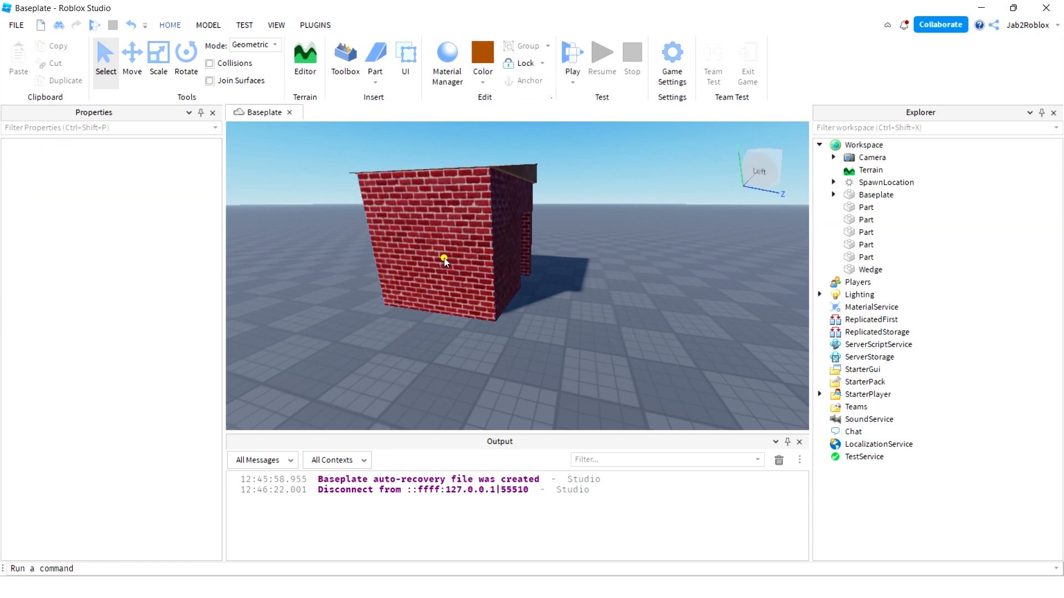
{"action": "left_click", "coordinate": [615, 371]}
{"action": "left_click", "coordinate": [506, 261]}
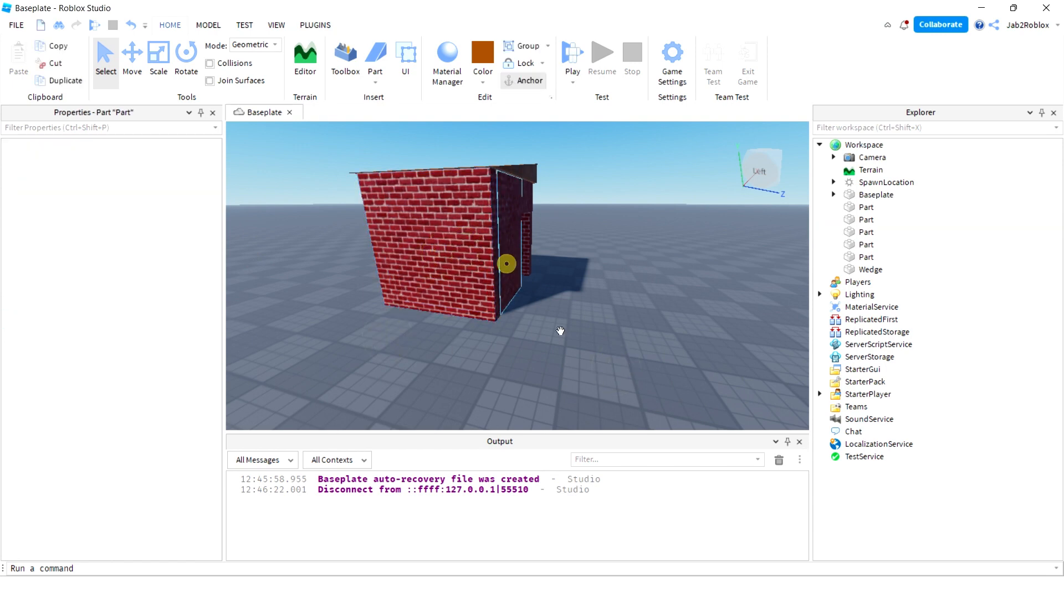
{"action": "left_click", "coordinate": [591, 373]}
{"action": "left_click", "coordinate": [425, 261]}
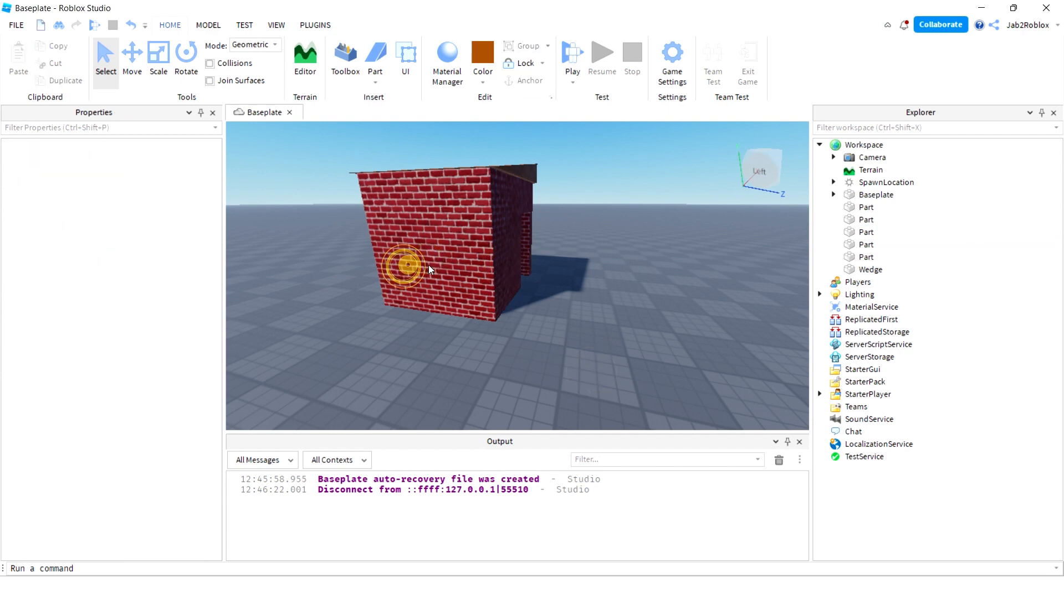
Find the locked wall among the Workspace parts and unlock it.
{"action": "left_click", "coordinate": [845, 207]}
{"action": "left_click", "coordinate": [849, 219]}
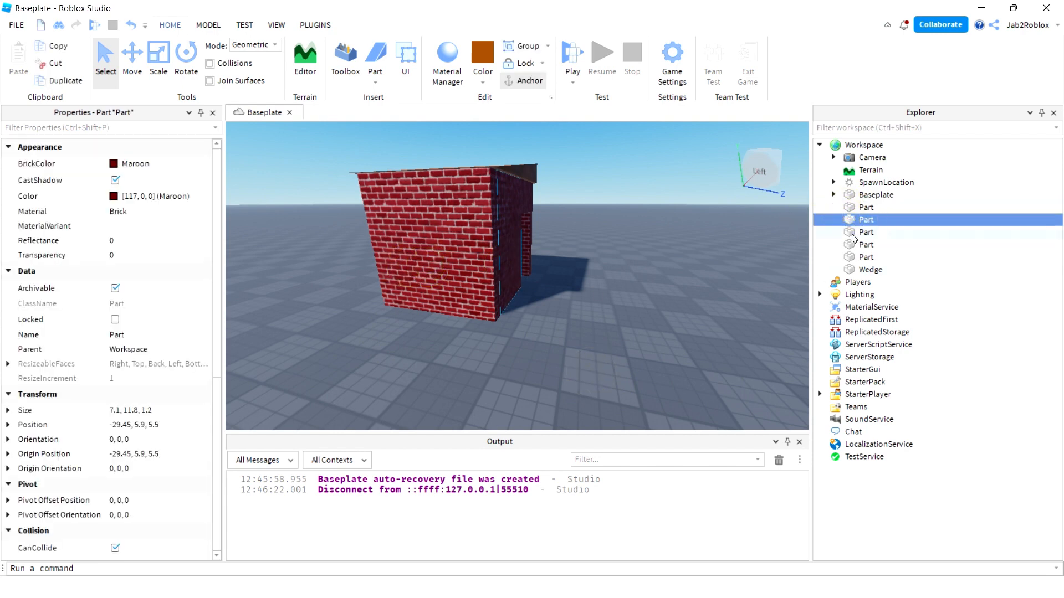
{"action": "left_click", "coordinate": [849, 231]}
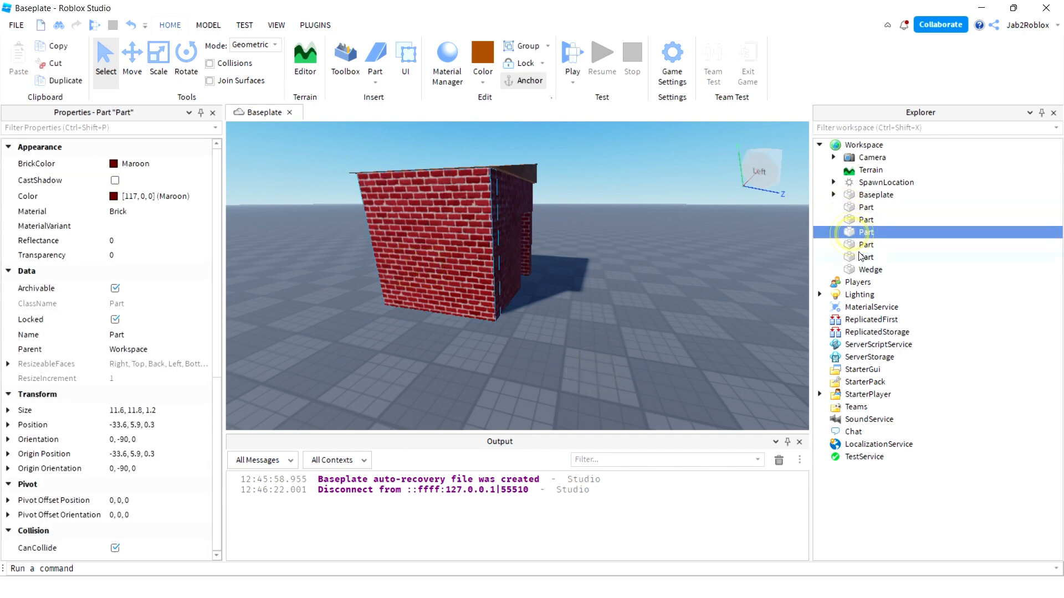
{"action": "left_click", "coordinate": [115, 319]}
Rename the selected wall part to Brickwall and place it under Workspace in the object hierarchy.
{"action": "scroll", "coordinate": [127, 299], "scroll_direction": "down", "scroll_amount": 2}
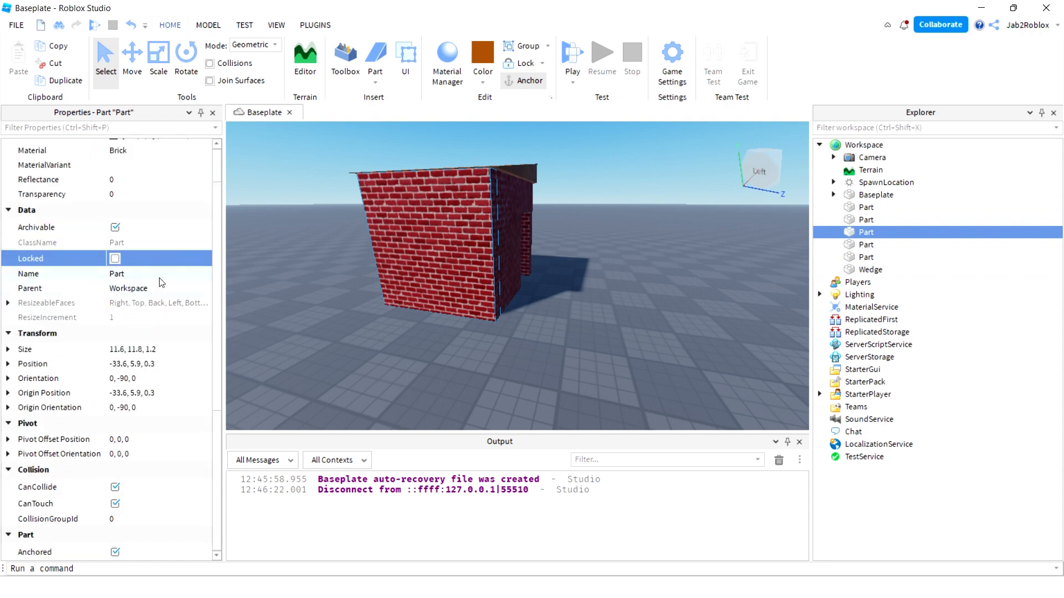
{"action": "left_click", "coordinate": [136, 275]}
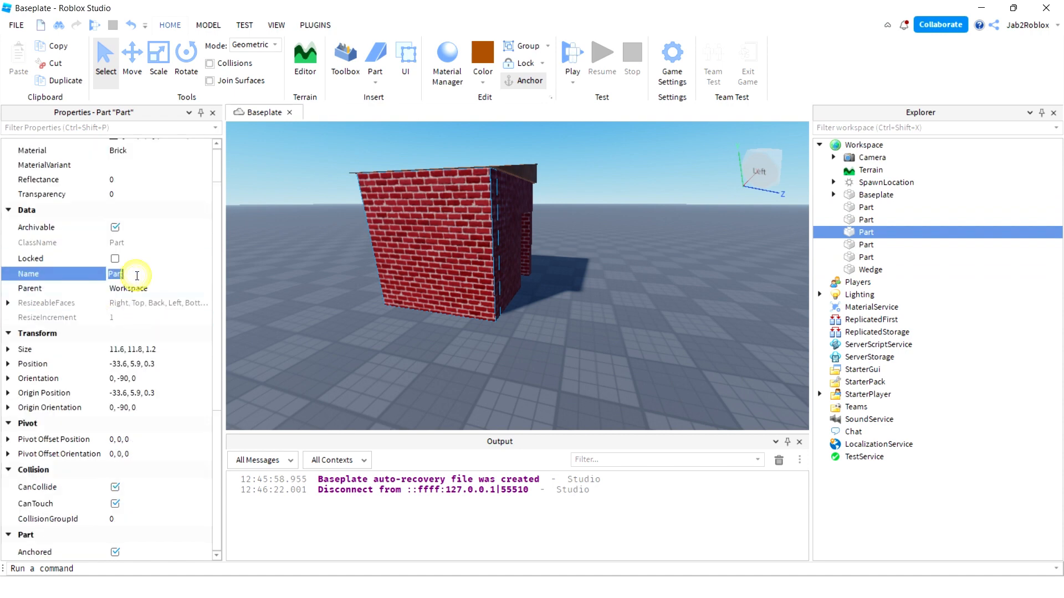
{"action": "type", "text": "Brickwall"}
{"action": "key", "text": "Return"}
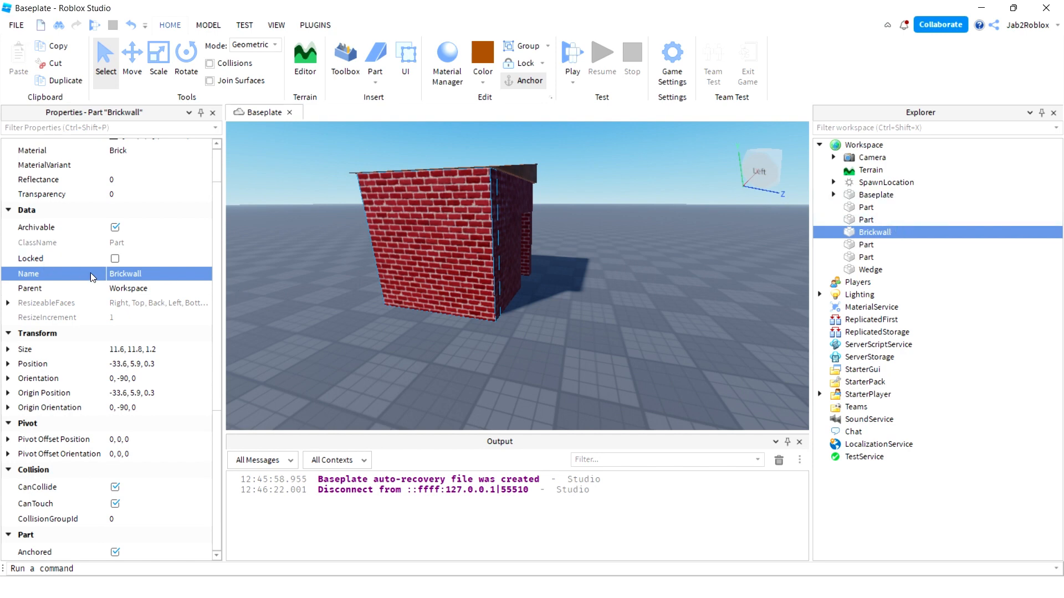
{"action": "left_click_drag", "start_coordinate": [874, 233], "coordinate": [875, 147]}
{"action": "left_click", "coordinate": [875, 250]}
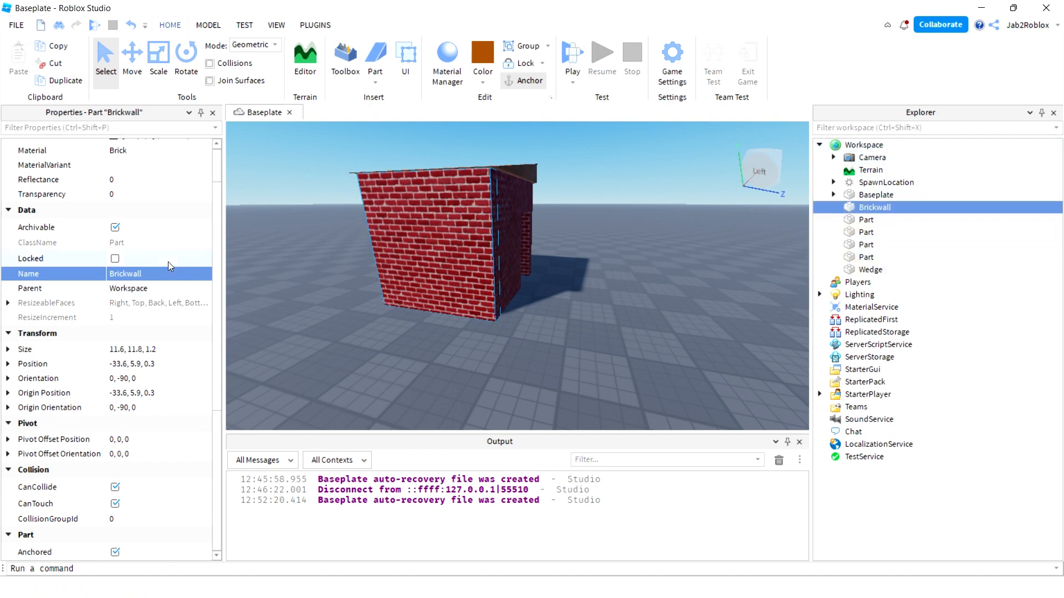
Set Brickwall's Y size to 12.
{"action": "scroll", "coordinate": [150, 229], "scroll_direction": "down", "scroll_amount": 3}
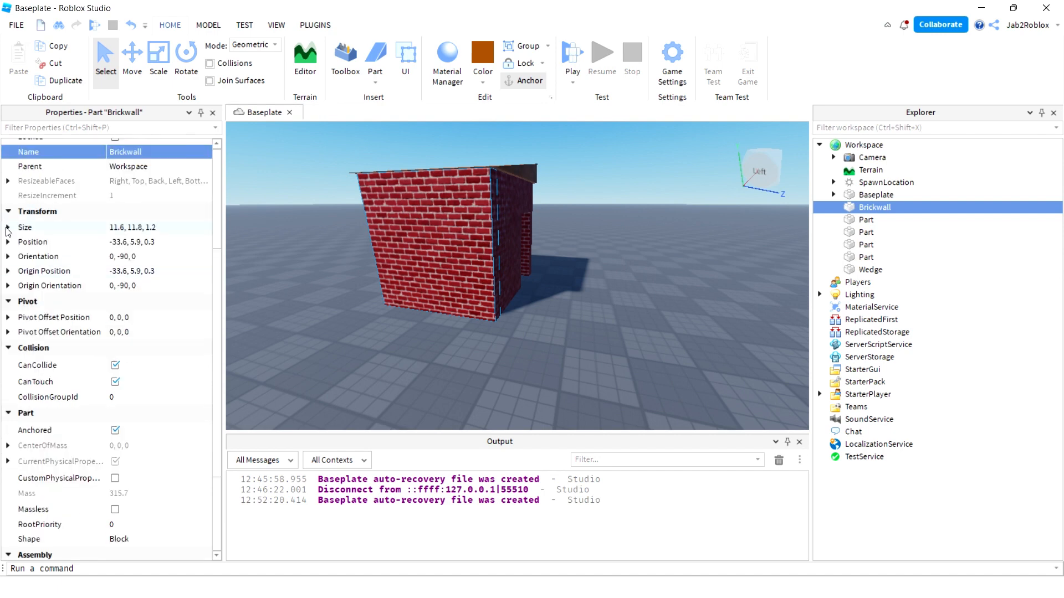
{"action": "left_click", "coordinate": [7, 230]}
{"action": "left_click", "coordinate": [145, 256]}
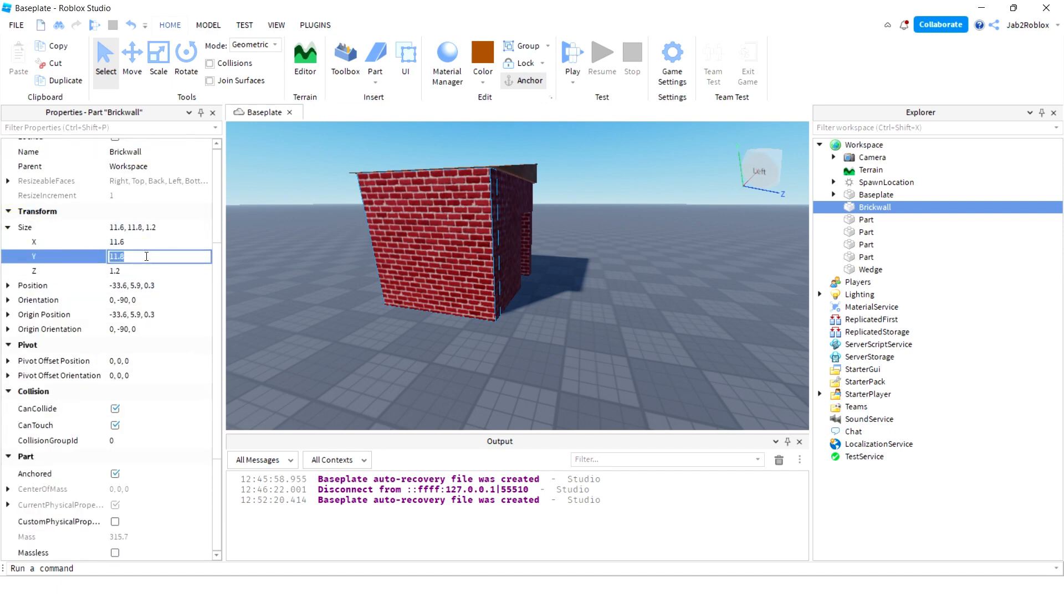
{"action": "type", "text": "12"}
{"action": "key", "text": "Return"}
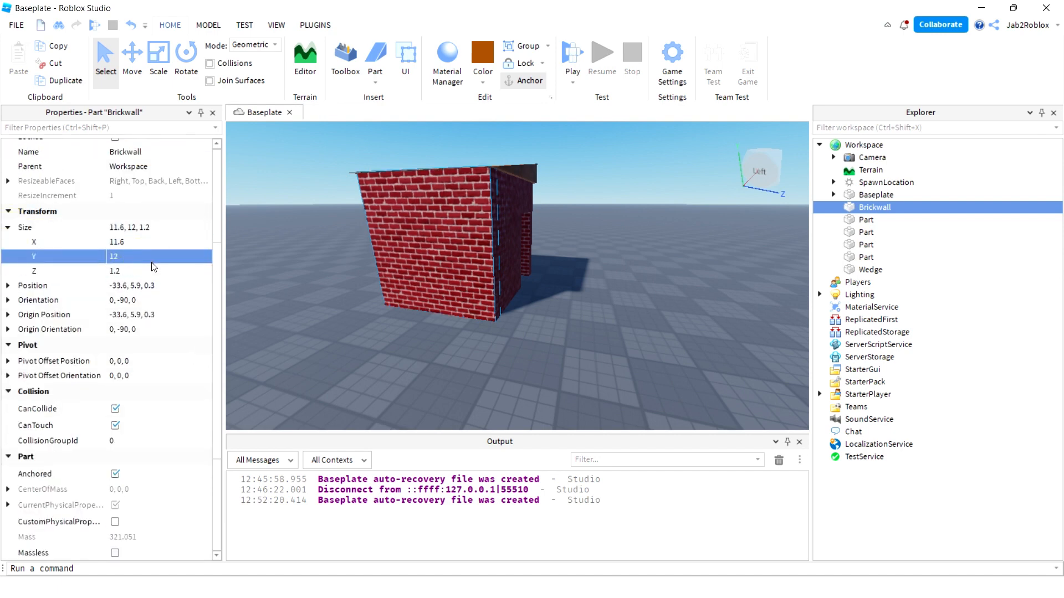
Try a Y size of 120 for Brickwall, inspect the wall and undo the size changes.
{"action": "left_click", "coordinate": [147, 254]}
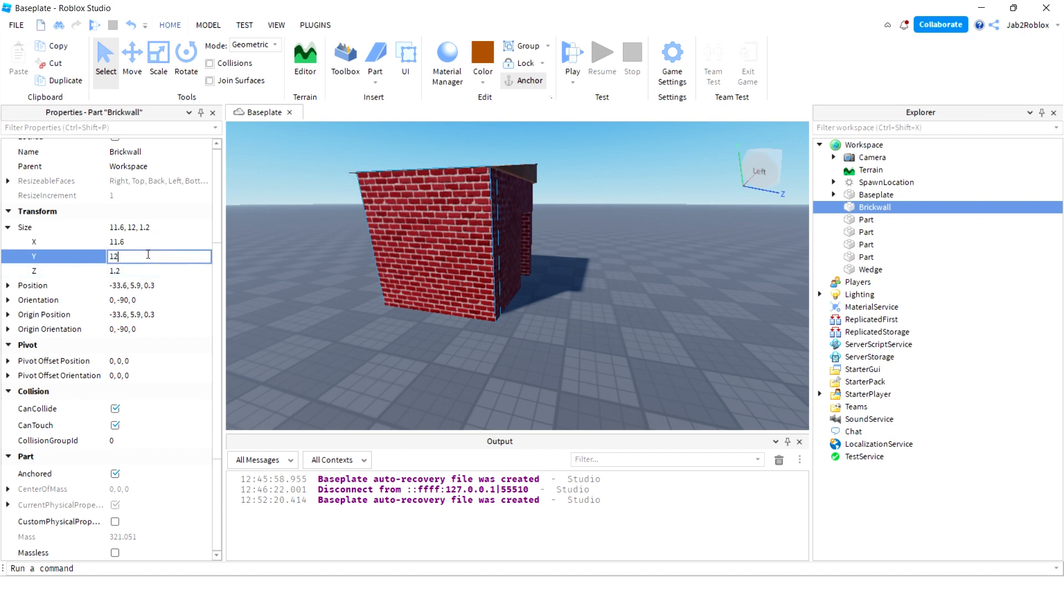
{"action": "type", "text": "120"}
{"action": "key", "text": "Return"}
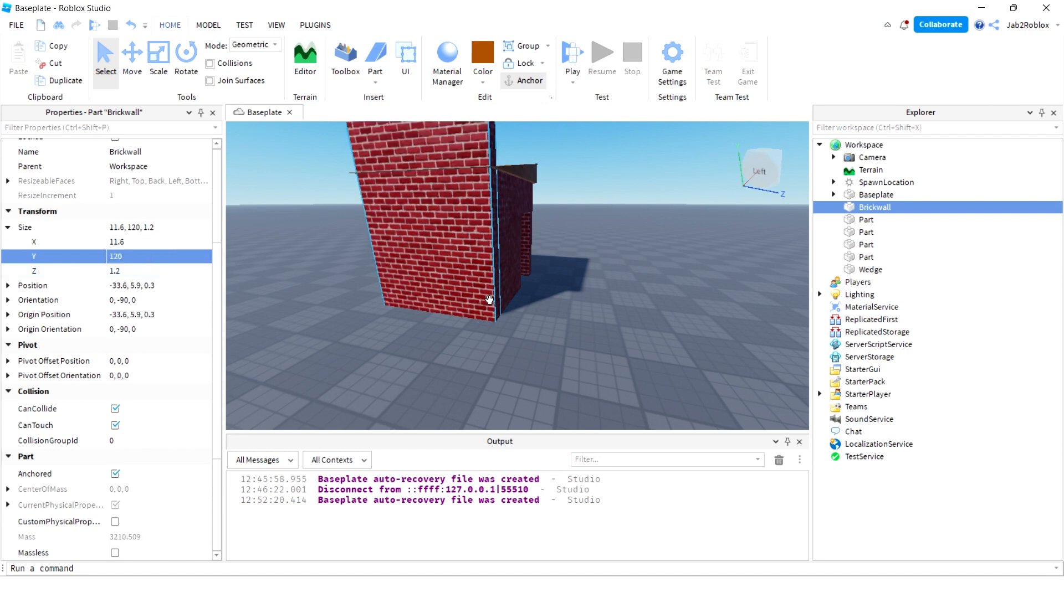
{"action": "right_click_drag", "start_coordinate": [483, 297], "coordinate": [540, 214]}
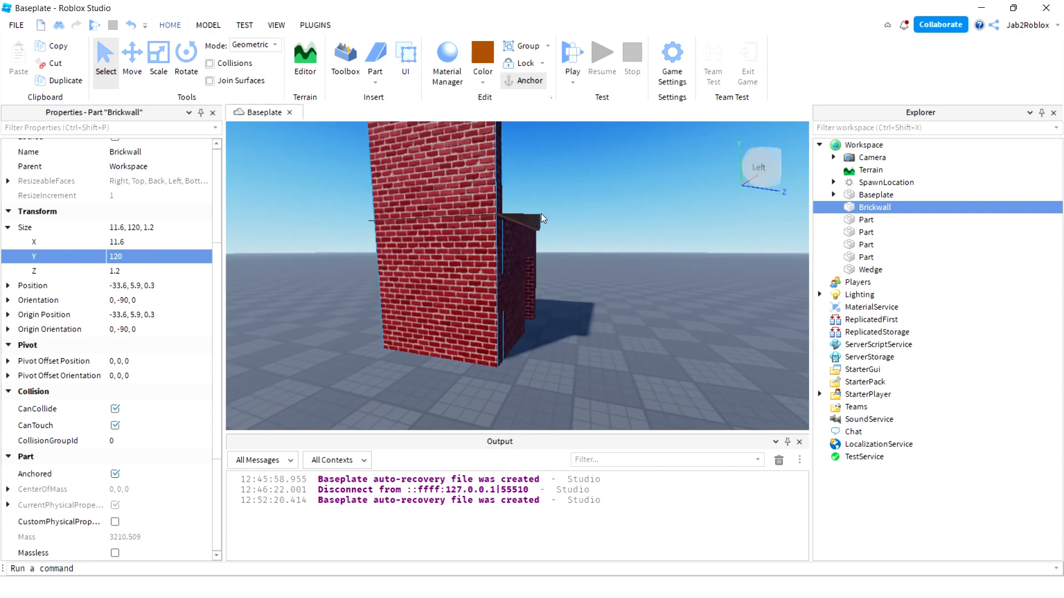
{"action": "key", "text": "ctrl+z"}
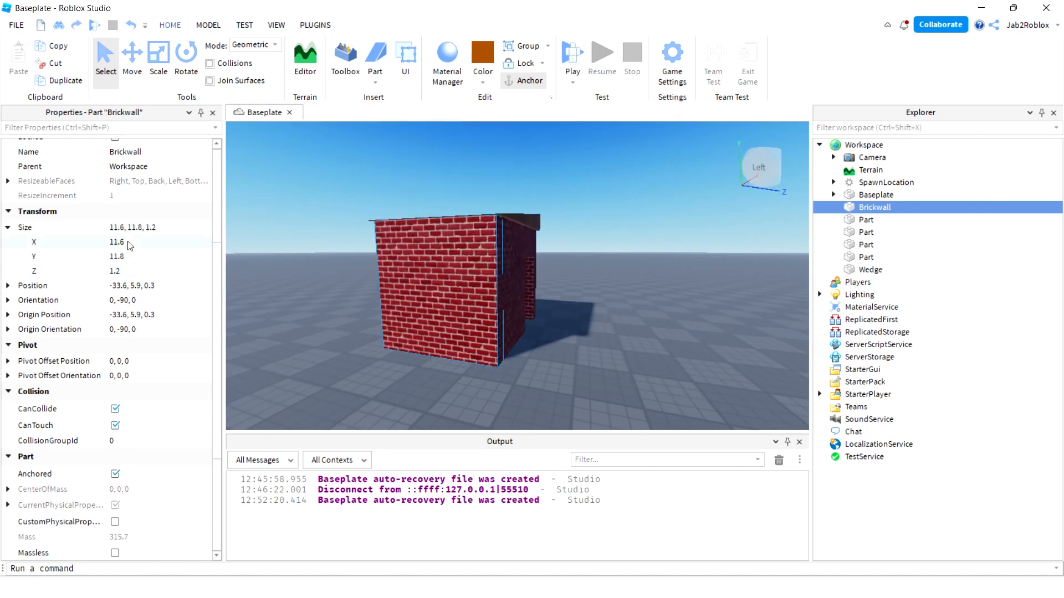
Try a Y position of 6 for Brickwall and undo the move.
{"action": "left_click", "coordinate": [7, 228]}
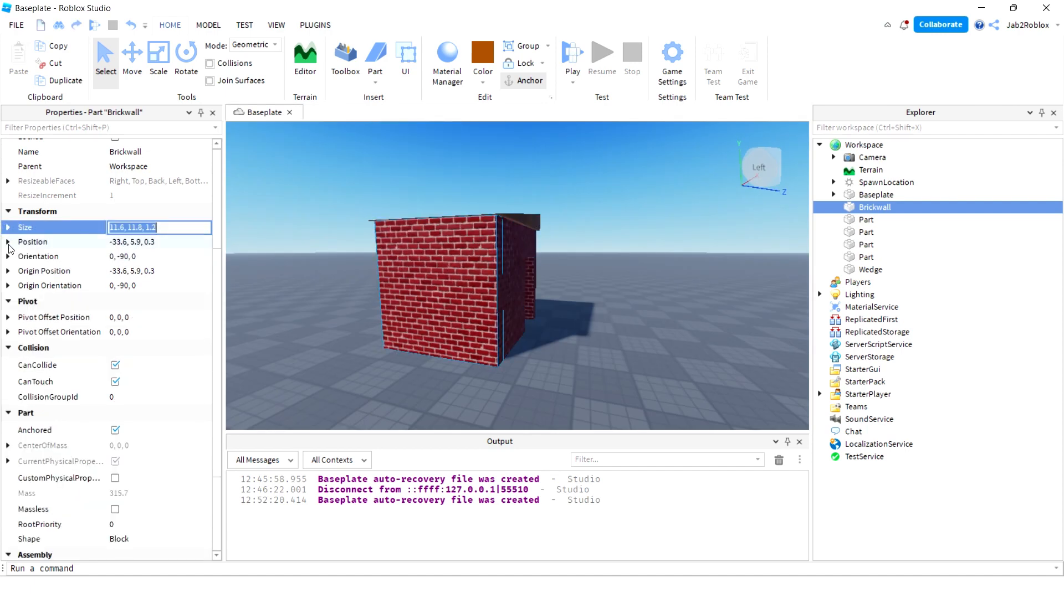
{"action": "left_click", "coordinate": [8, 242]}
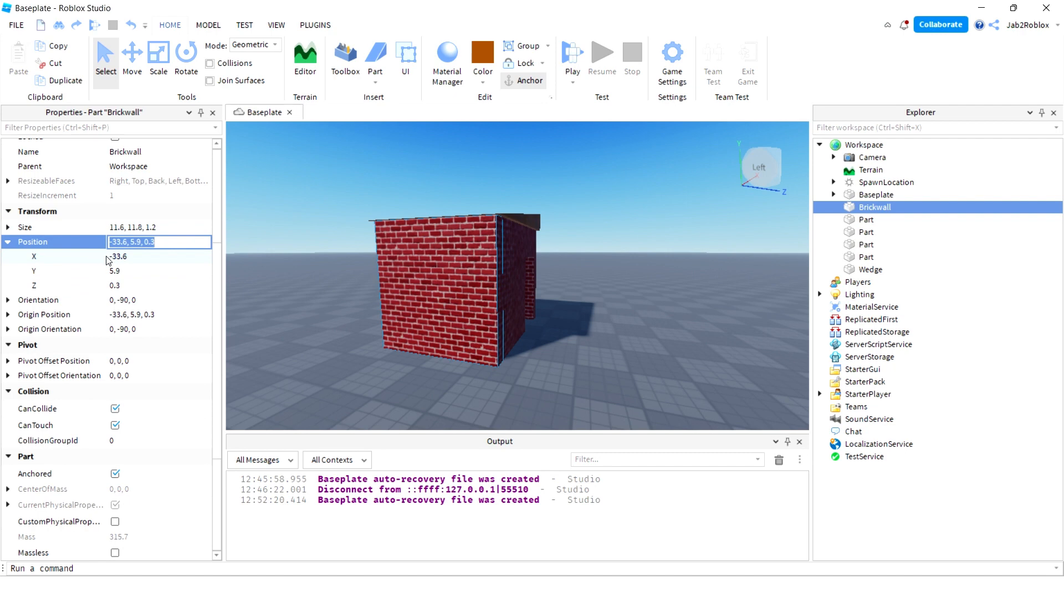
{"action": "left_click", "coordinate": [123, 270]}
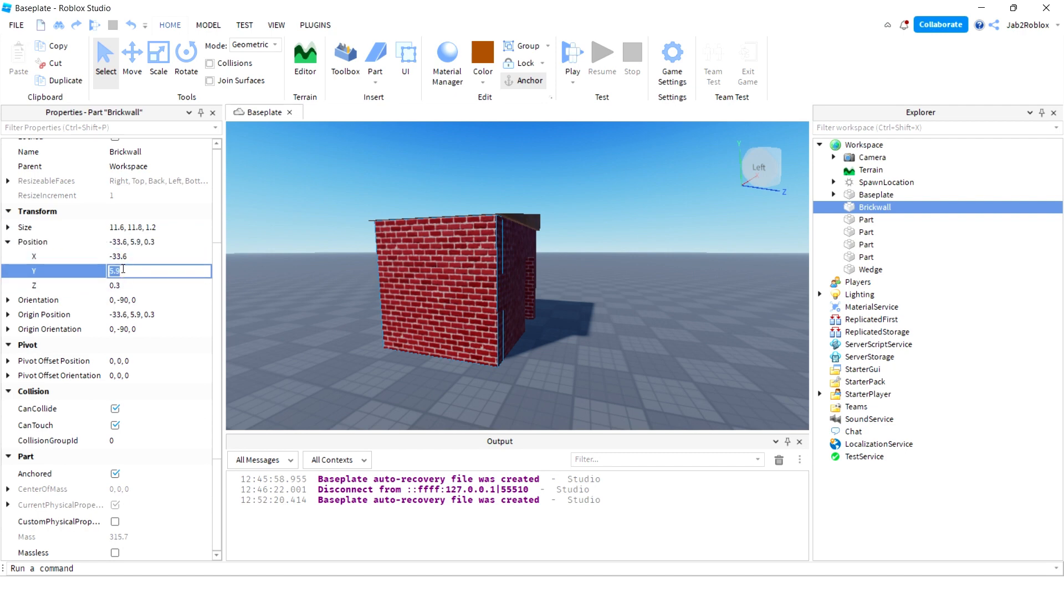
{"action": "key", "text": "Return"}
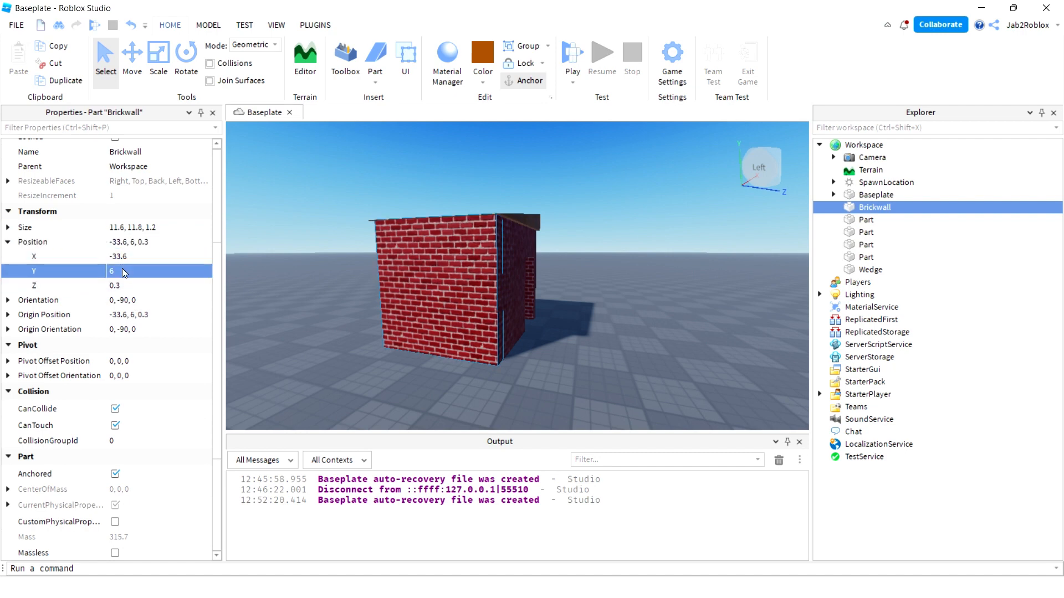
{"action": "key", "text": "ctrl+z"}
Try a Y position of 60 for Brickwall, undo it and put the wall back directly under Workspace.
{"action": "left_click", "coordinate": [128, 273]}
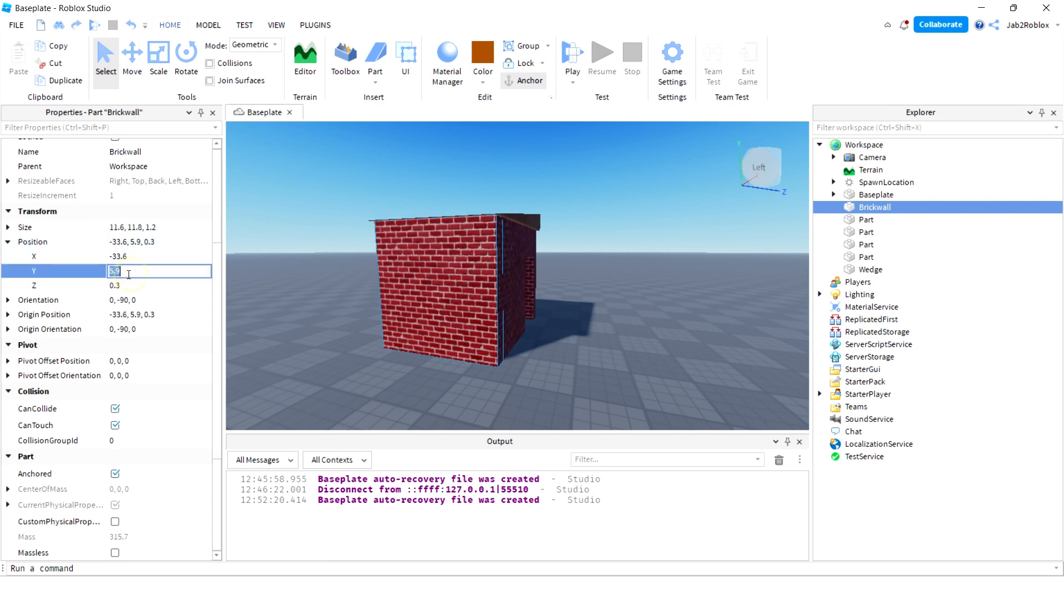
{"action": "type", "text": "60"}
{"action": "key", "text": "Return"}
{"action": "right_click_drag", "start_coordinate": [460, 279], "coordinate": [472, 302]}
{"action": "key", "text": "ctrl+z"}
{"action": "key", "text": "ctrl+z"}
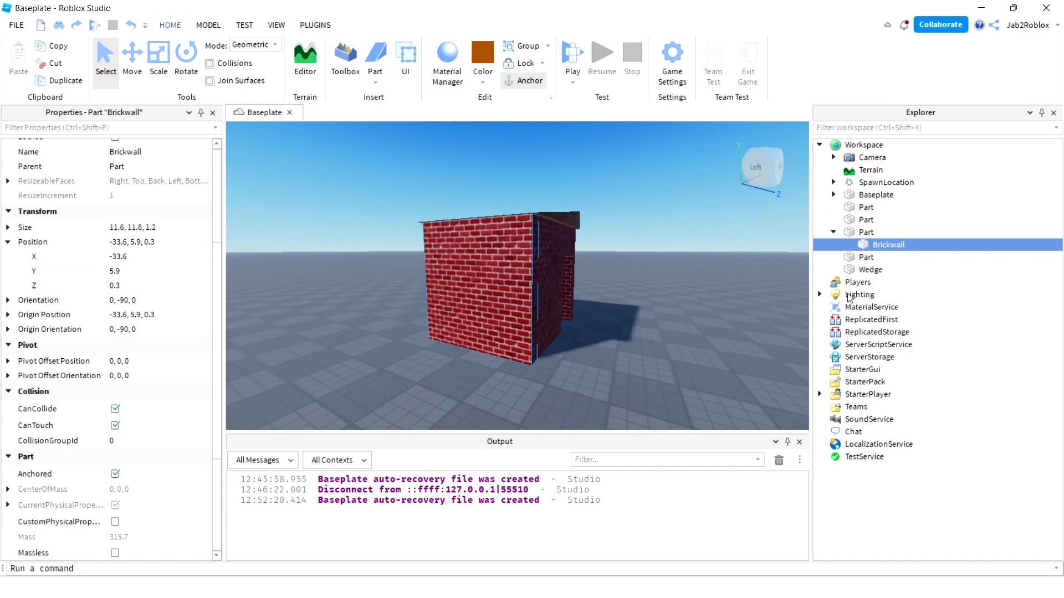
{"action": "left_click_drag", "start_coordinate": [865, 238], "coordinate": [848, 146]}
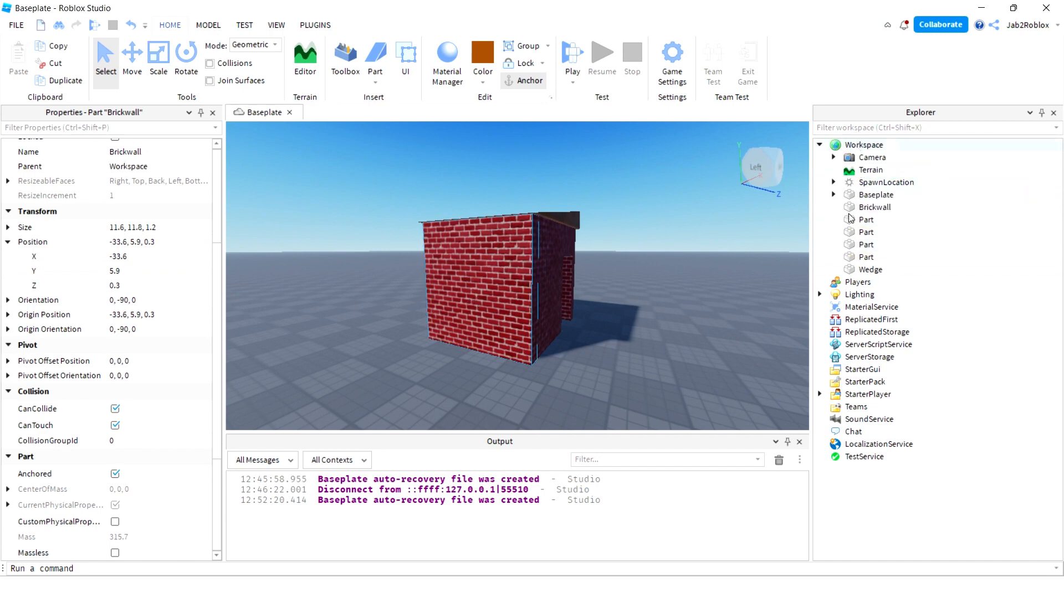
Look at Brickwall's orientation values and turn off its CanCollide property.
{"action": "left_click", "coordinate": [8, 242]}
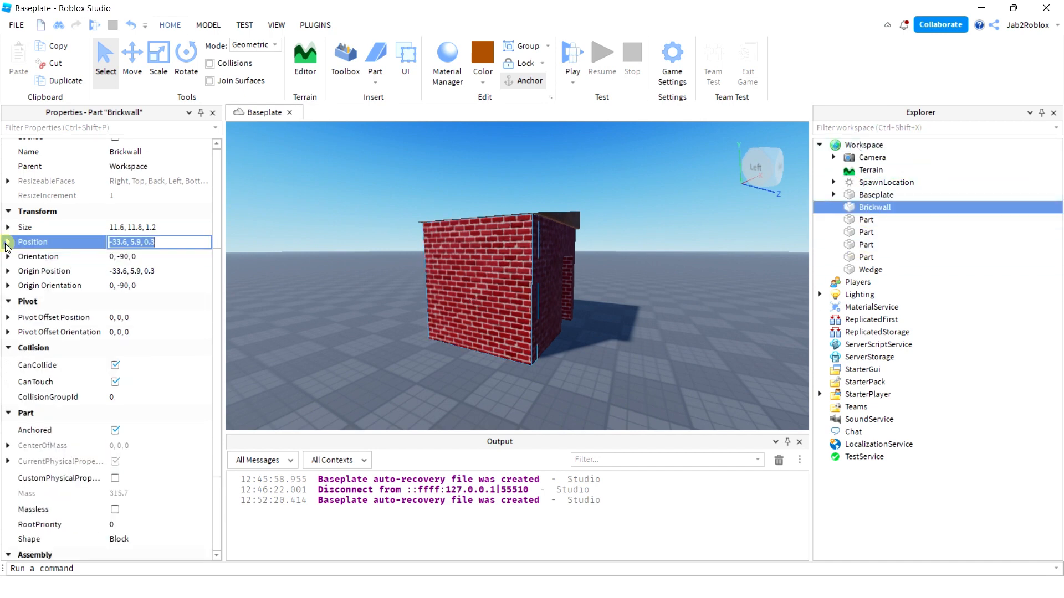
{"action": "left_click", "coordinate": [7, 256]}
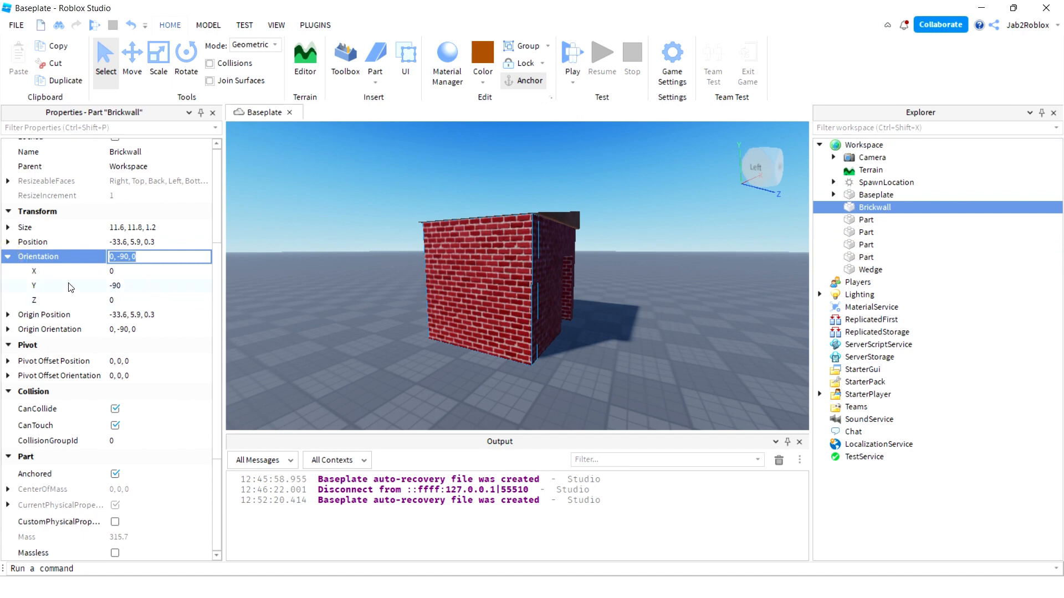
{"action": "left_click", "coordinate": [8, 256]}
{"action": "left_click", "coordinate": [117, 317]}
{"action": "left_click", "coordinate": [116, 307]}
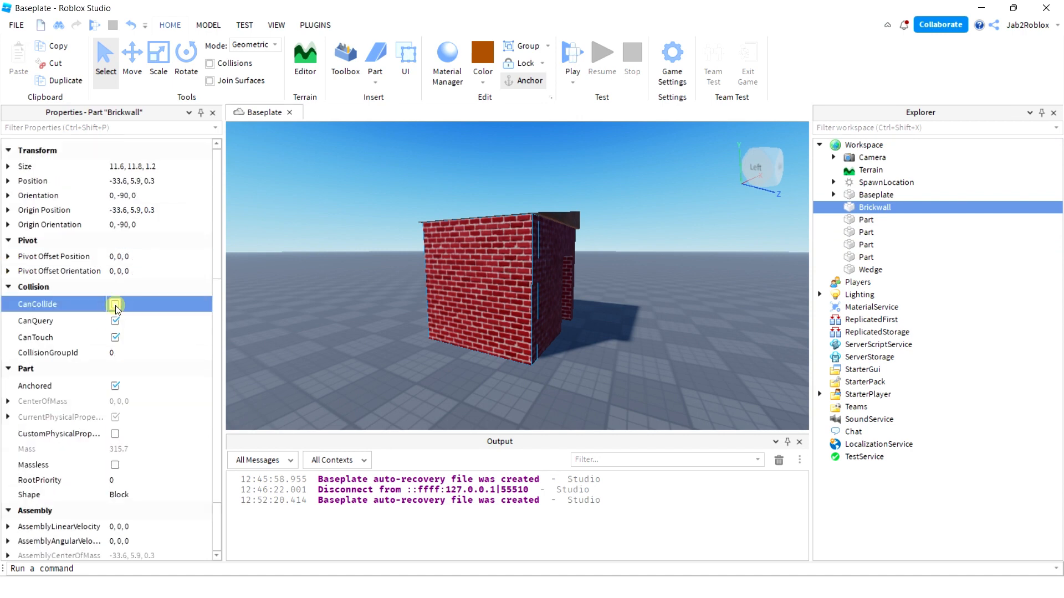
Play-test the place by walking the character around the hut and into the brick wall, and stop the test.
{"action": "left_click", "coordinate": [571, 52]}
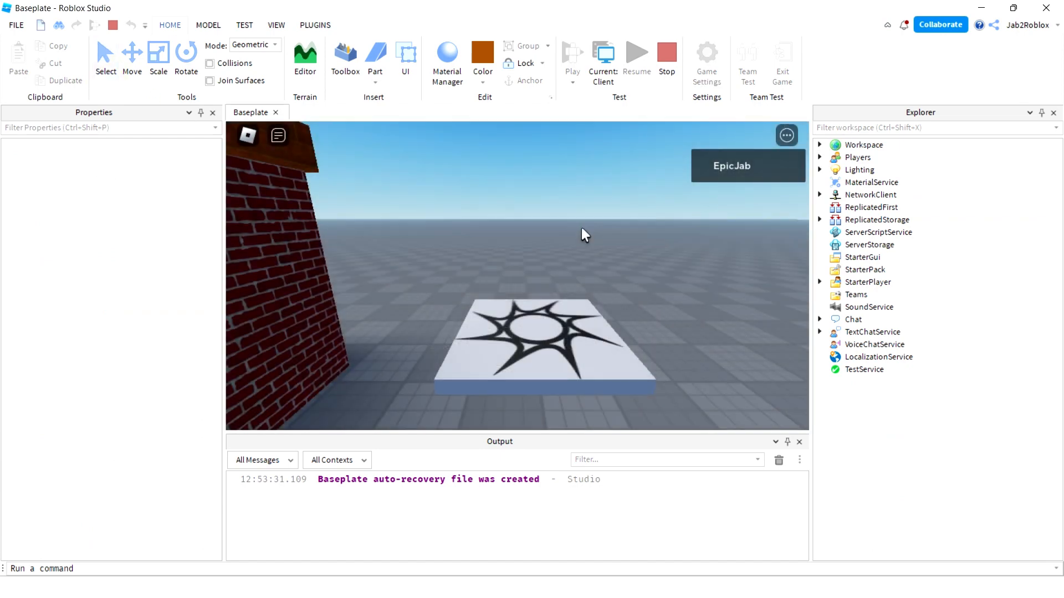
{"action": "key", "text": "w"}
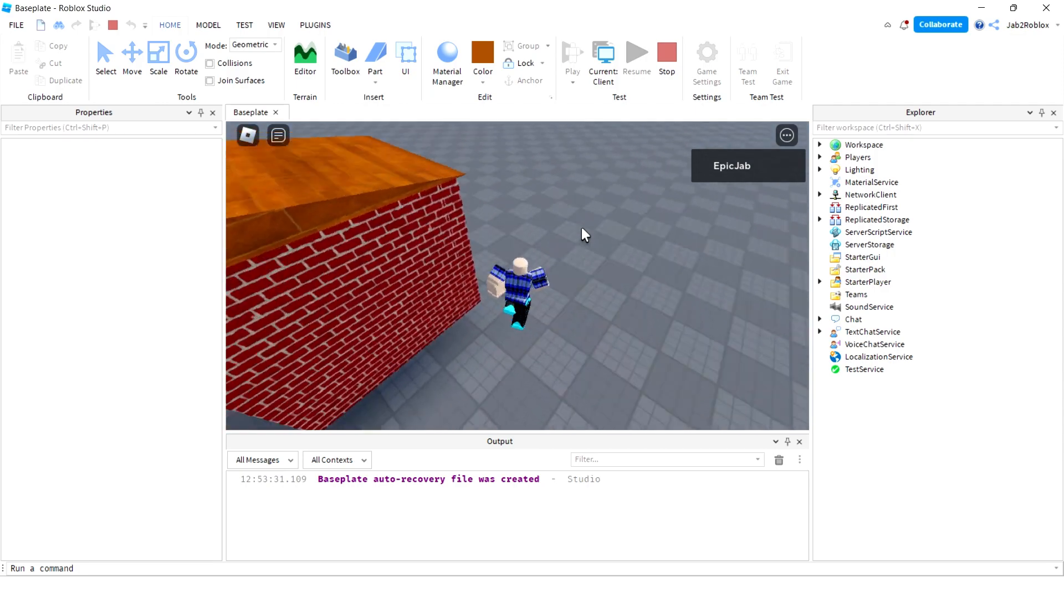
{"action": "key", "text": "w"}
{"action": "right_click_drag", "start_coordinate": [582, 228], "coordinate": [581, 228]}
{"action": "key", "text": "space"}
{"action": "key", "text": "w"}
{"action": "key", "text": "w"}
{"action": "key", "text": "w"}
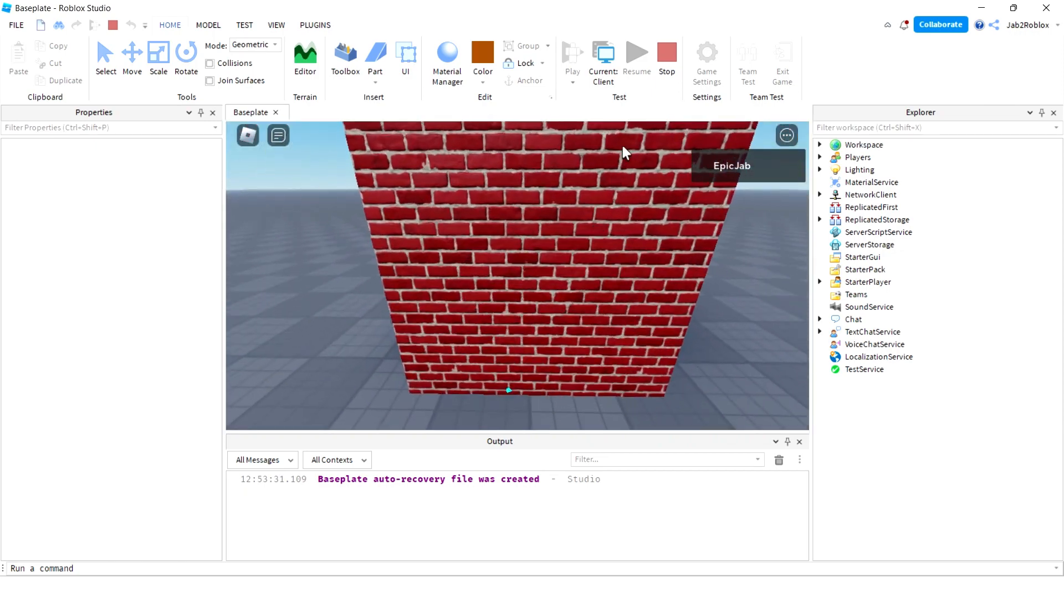
{"action": "left_click", "coordinate": [667, 53]}
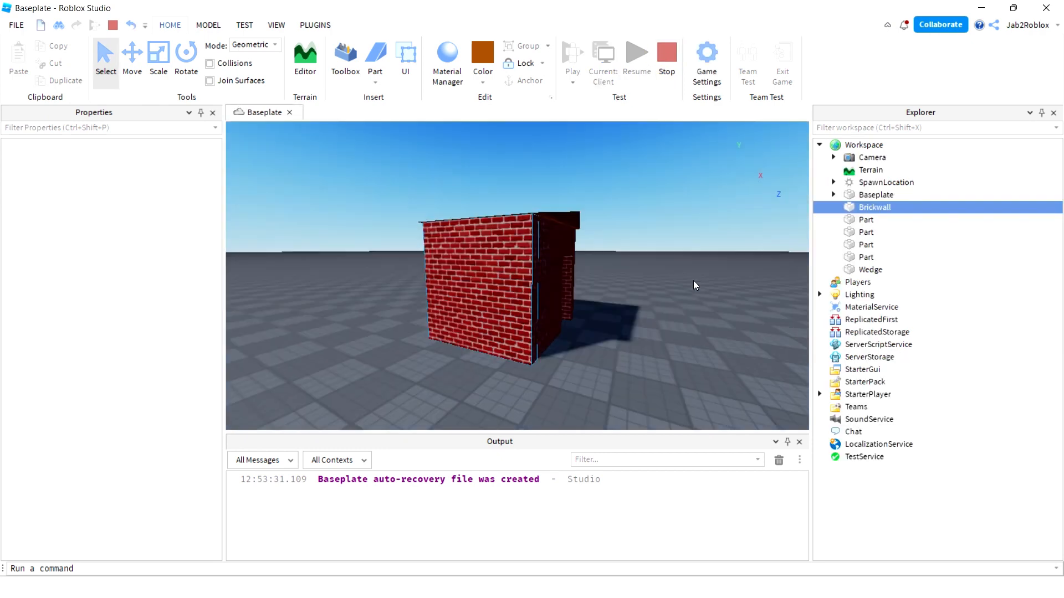
Turn Brickwall's CanCollide back on, and switch its CanTouch off and on again.
{"action": "scroll", "coordinate": [133, 335], "scroll_direction": "down", "scroll_amount": 4}
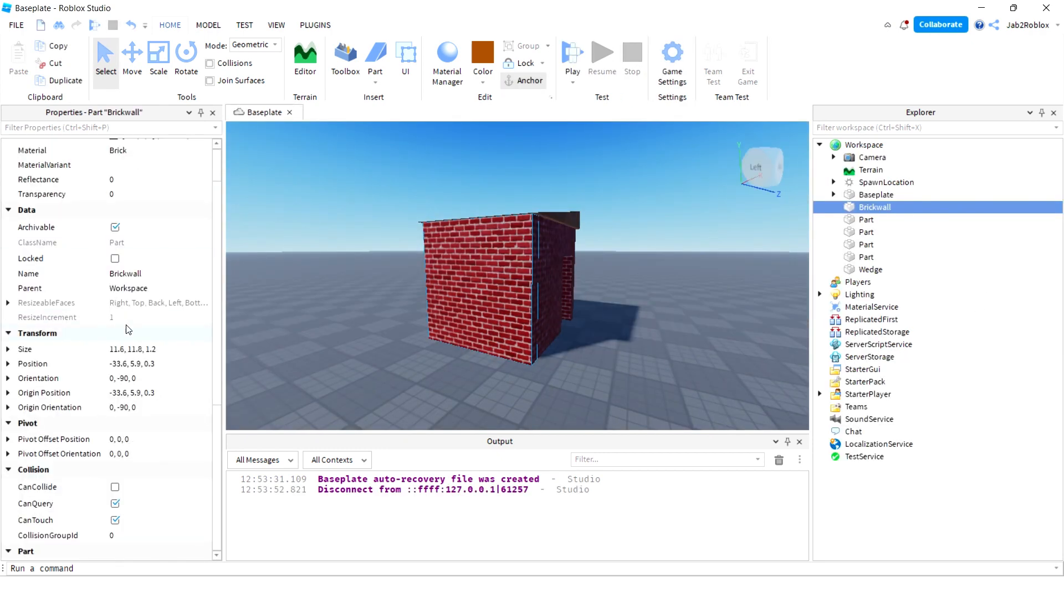
{"action": "left_click", "coordinate": [114, 365]}
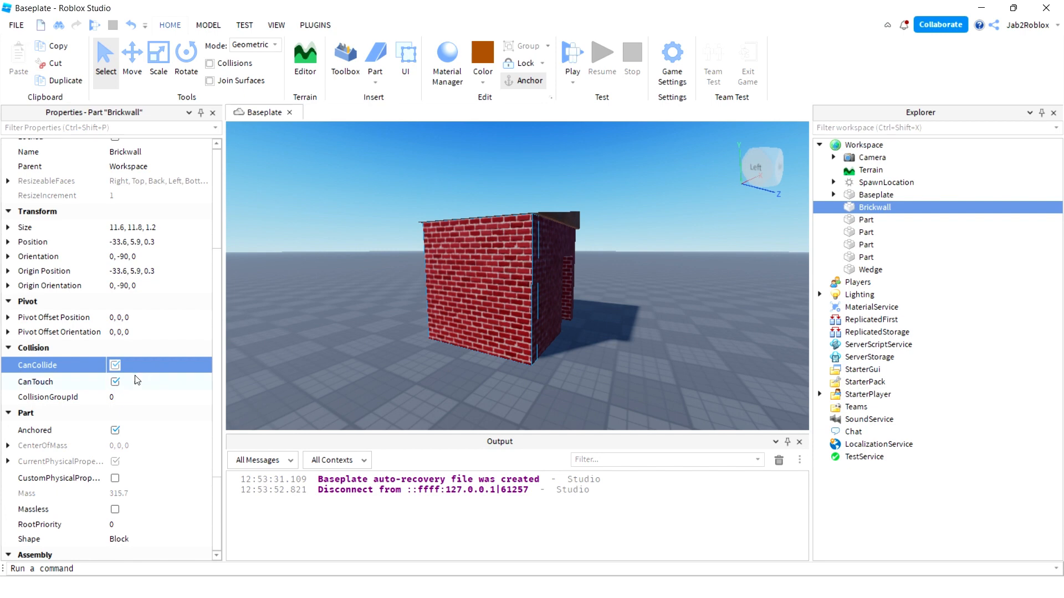
{"action": "left_click", "coordinate": [115, 383]}
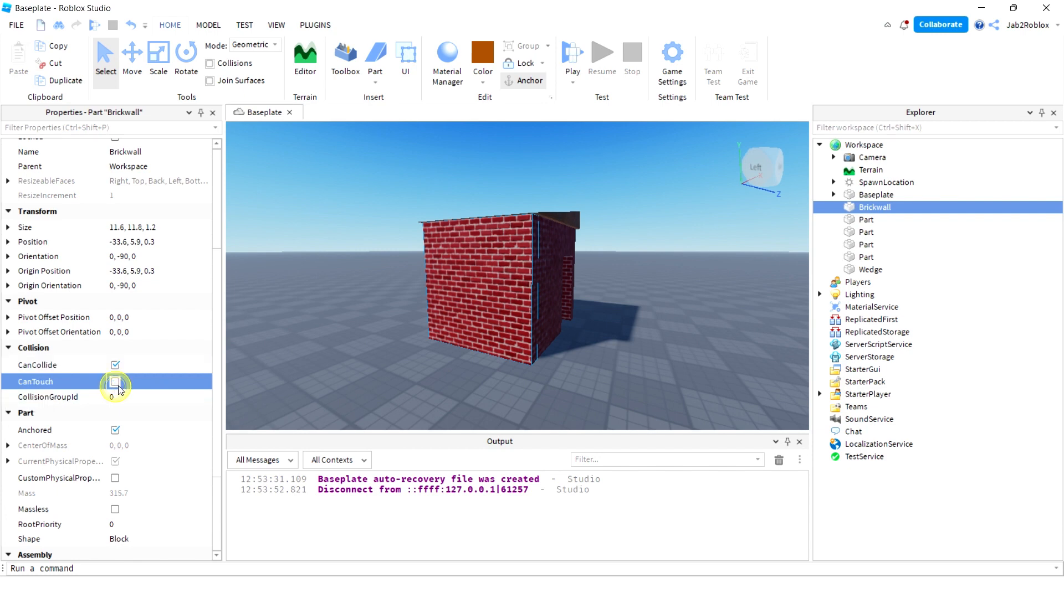
{"action": "left_click", "coordinate": [115, 382]}
Try enabling CustomPhysicalProperties on Brickwall and turn the option off again.
{"action": "scroll", "coordinate": [136, 399], "scroll_direction": "down", "scroll_amount": 3}
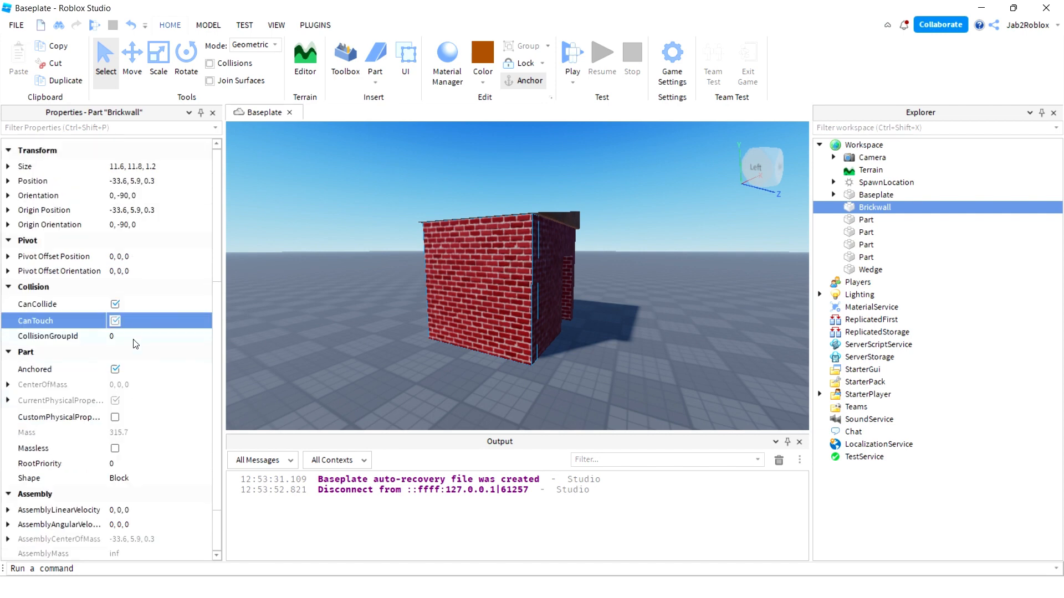
{"action": "scroll", "coordinate": [118, 313], "scroll_direction": "down", "scroll_amount": 3}
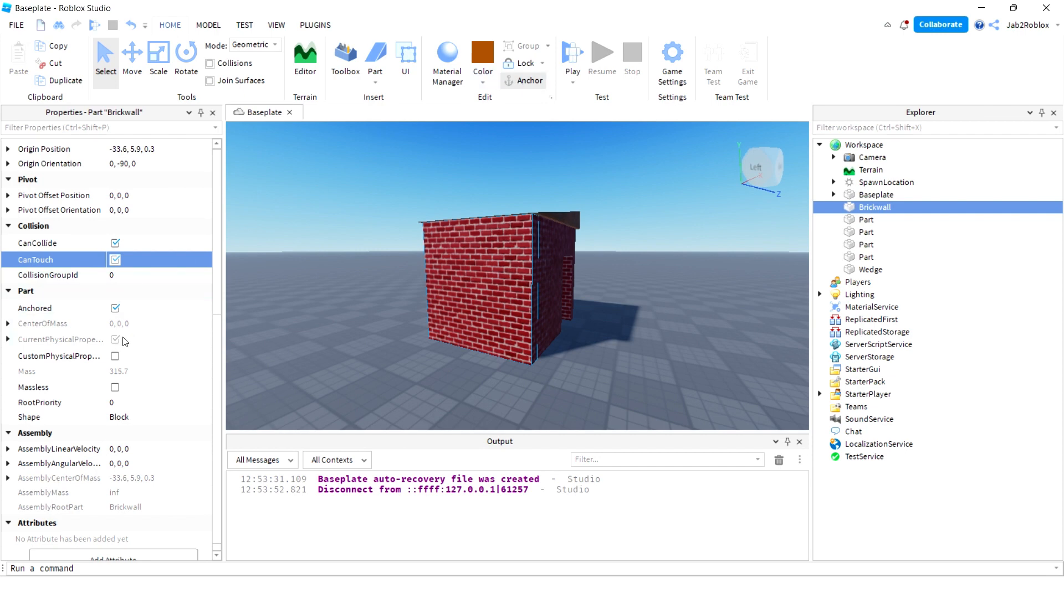
{"action": "left_click", "coordinate": [114, 356]}
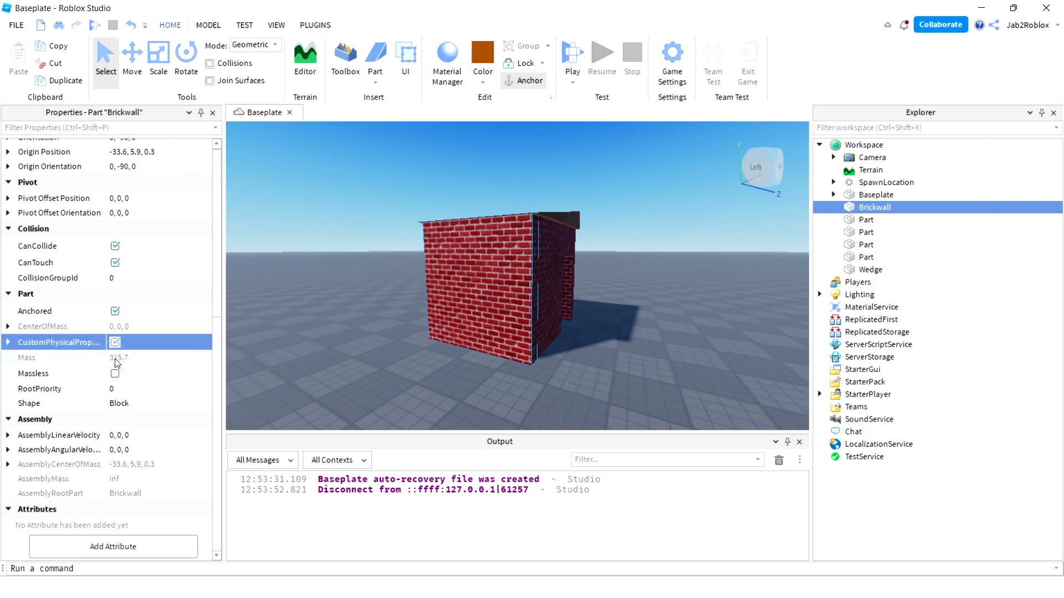
{"action": "left_click", "coordinate": [14, 343]}
{"action": "left_click", "coordinate": [115, 343]}
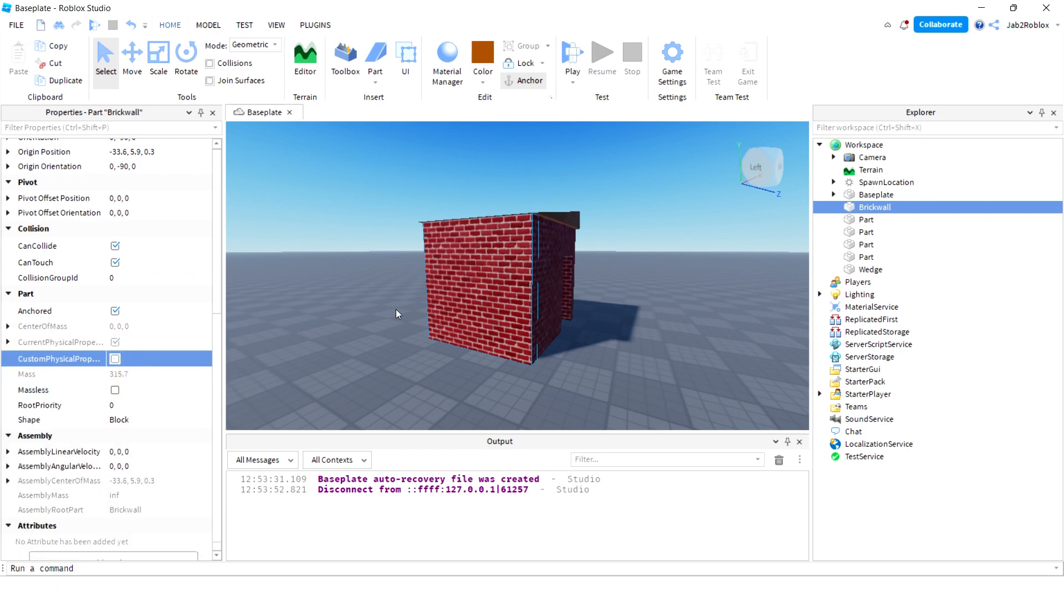
Try stretching Brickwall along its width with the Scale tool and undo the resize.
{"action": "left_click", "coordinate": [154, 81]}
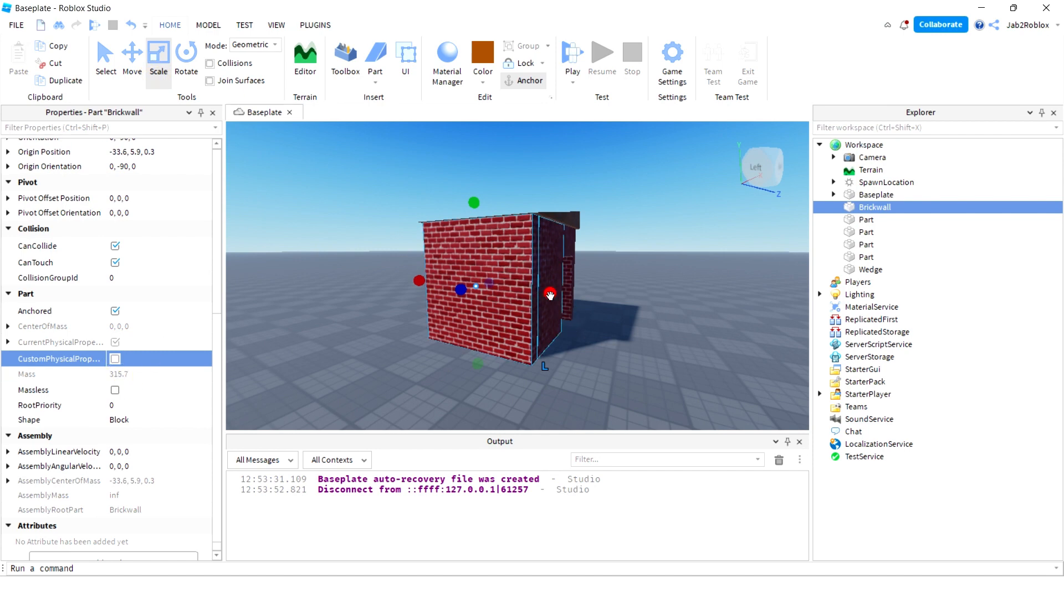
{"action": "left_click_drag", "start_coordinate": [550, 293], "coordinate": [696, 311]}
{"action": "key", "text": "ctrl+z"}
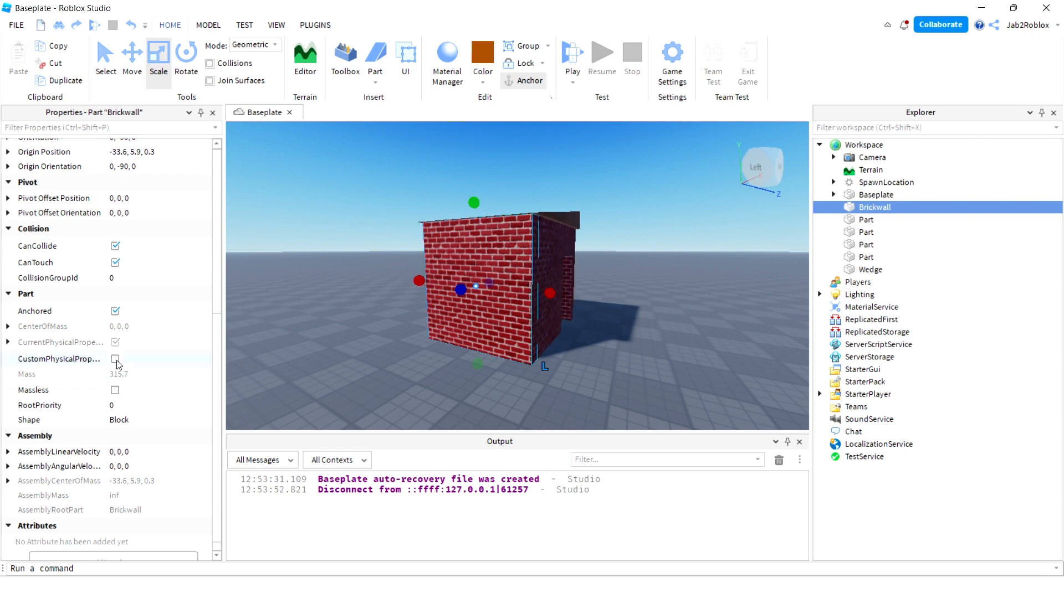
Try making Brickwall massless and switch the Massless property off again.
{"action": "left_click", "coordinate": [115, 390]}
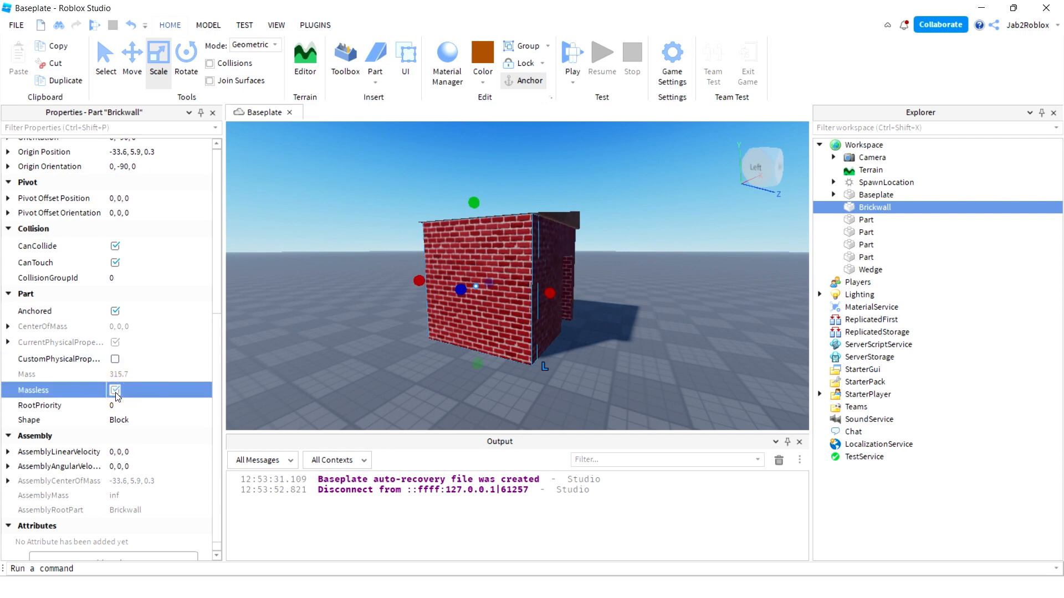
{"action": "left_click", "coordinate": [116, 391]}
{"action": "scroll", "coordinate": [143, 426], "scroll_direction": "down", "scroll_amount": 1}
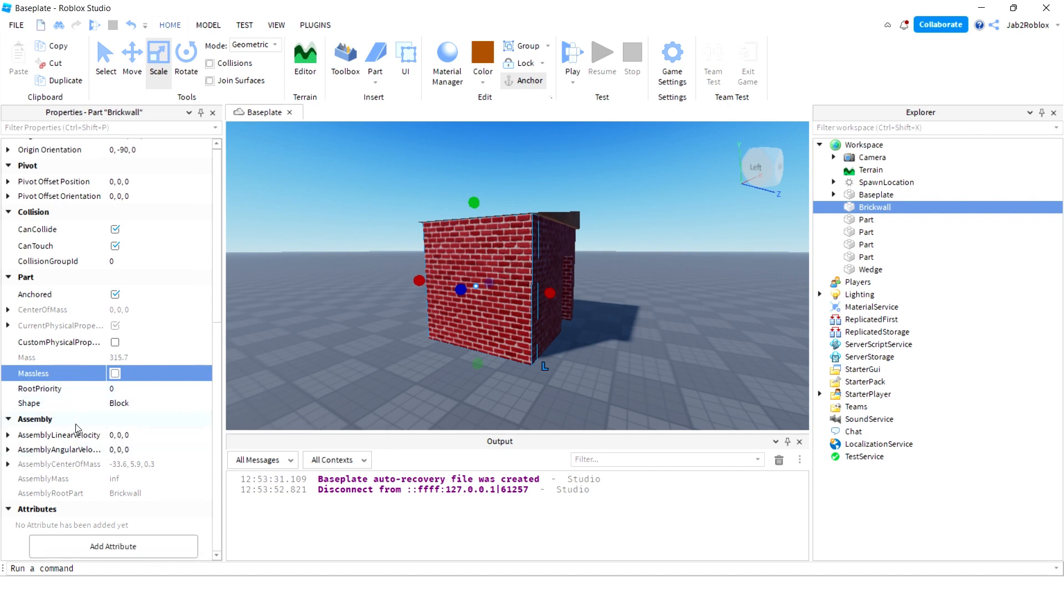
Select the SpawnLocation pad beside the hut, look through its properties and change its Forcefield duration.
{"action": "key", "text": "w"}
{"action": "right_click_drag", "start_coordinate": [451, 346], "coordinate": [451, 346]}
{"action": "left_click", "coordinate": [531, 349]}
{"action": "left_click", "coordinate": [458, 342]}
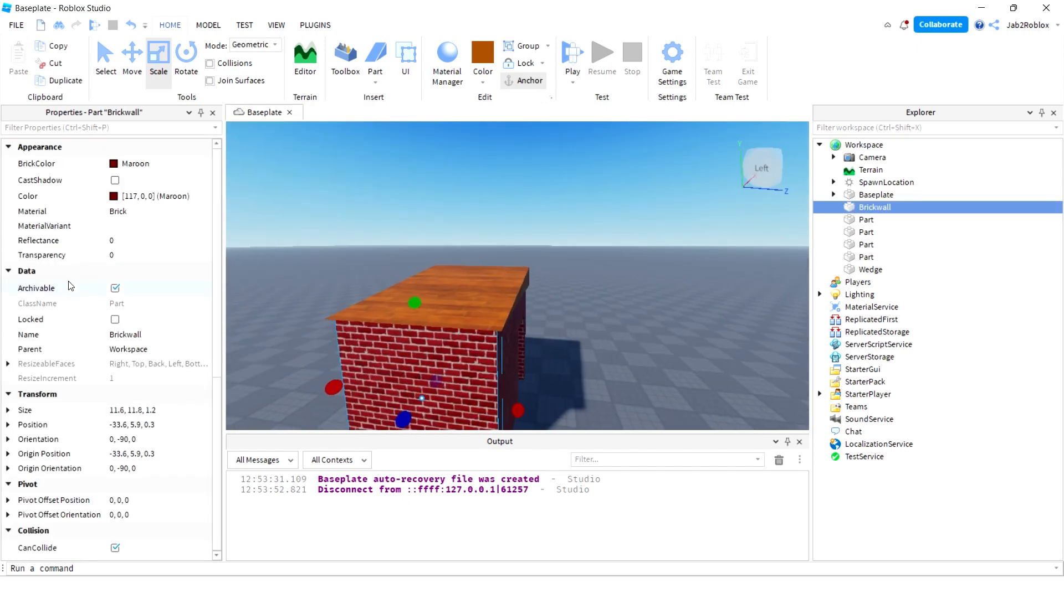
{"action": "left_click", "coordinate": [604, 274]}
{"action": "key", "text": "w"}
{"action": "right_click_drag", "start_coordinate": [604, 274], "coordinate": [611, 274]}
{"action": "left_click", "coordinate": [402, 223]}
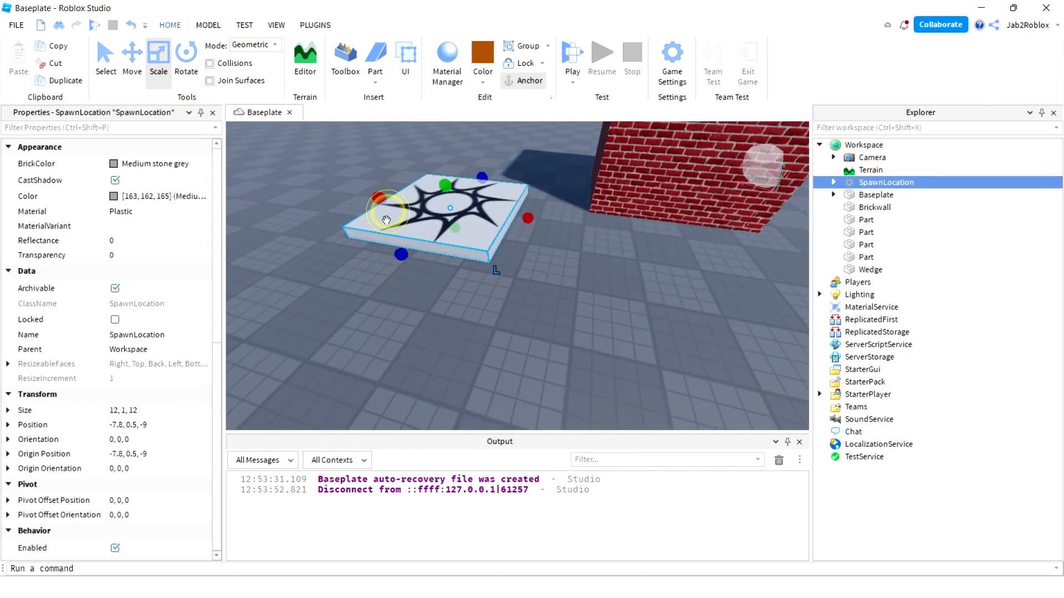
{"action": "scroll", "coordinate": [166, 291], "scroll_direction": "down", "scroll_amount": 10}
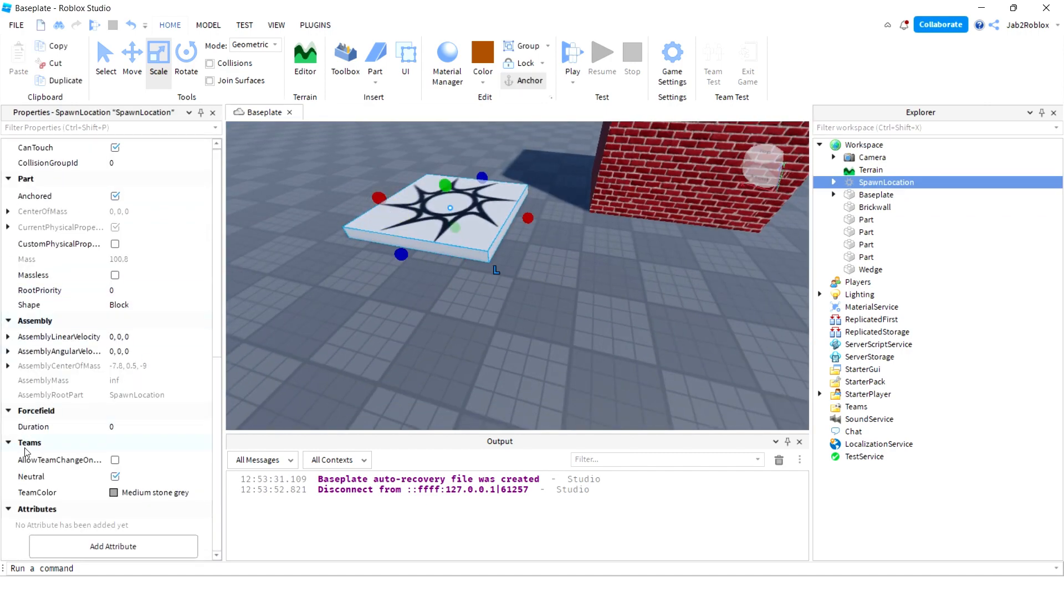
{"action": "scroll", "coordinate": [72, 471], "scroll_direction": "up", "scroll_amount": 10}
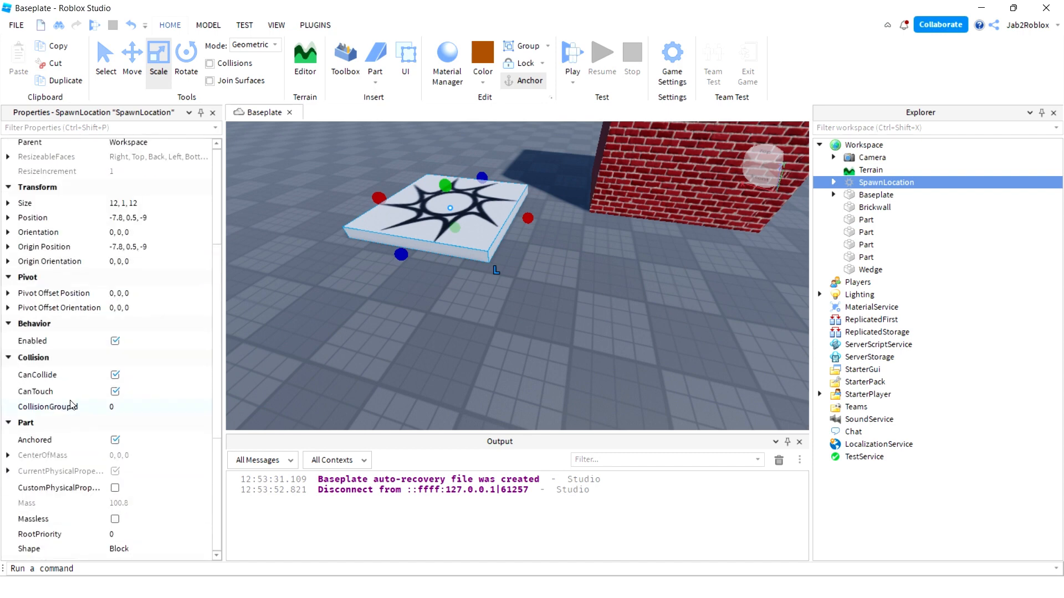
{"action": "scroll", "coordinate": [127, 331], "scroll_direction": "down", "scroll_amount": 10}
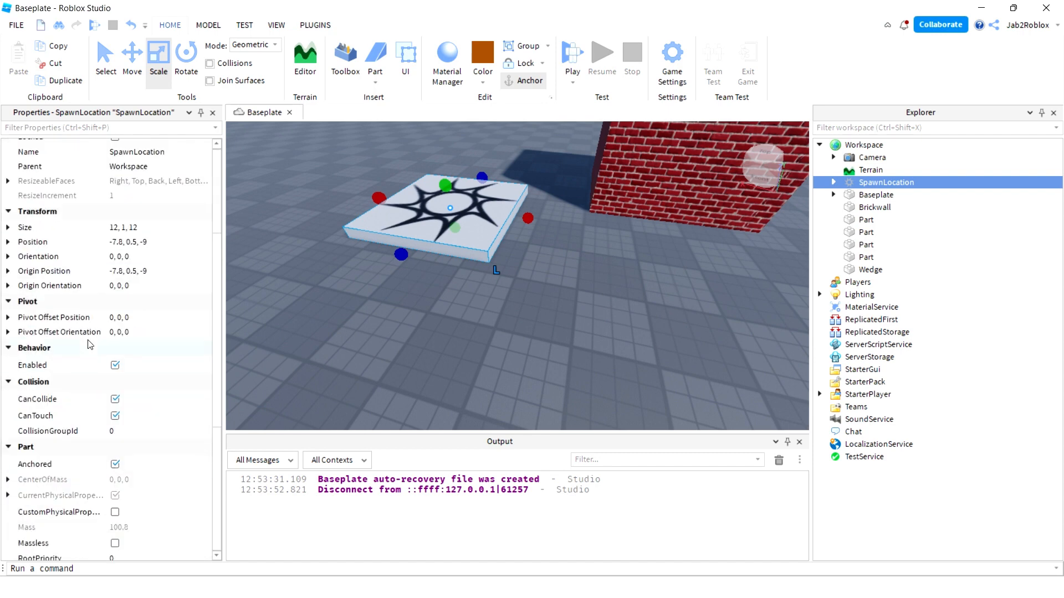
{"action": "left_click", "coordinate": [154, 432]}
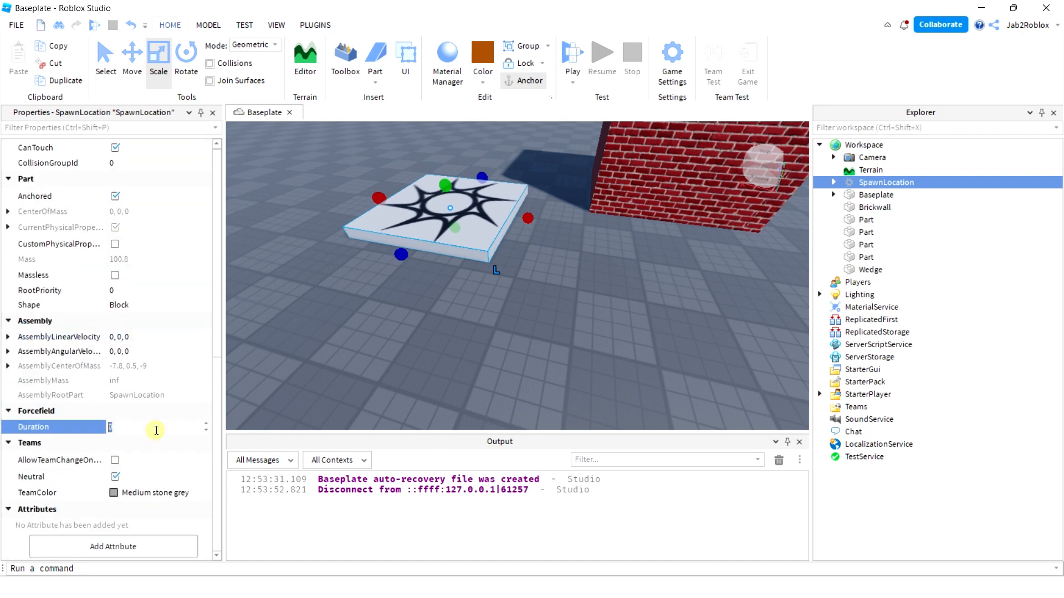
{"action": "left_click", "coordinate": [132, 429]}
Play-test the spawn forcefield by running the character around near the hut, and stop the test.
{"action": "key", "text": "F5"}
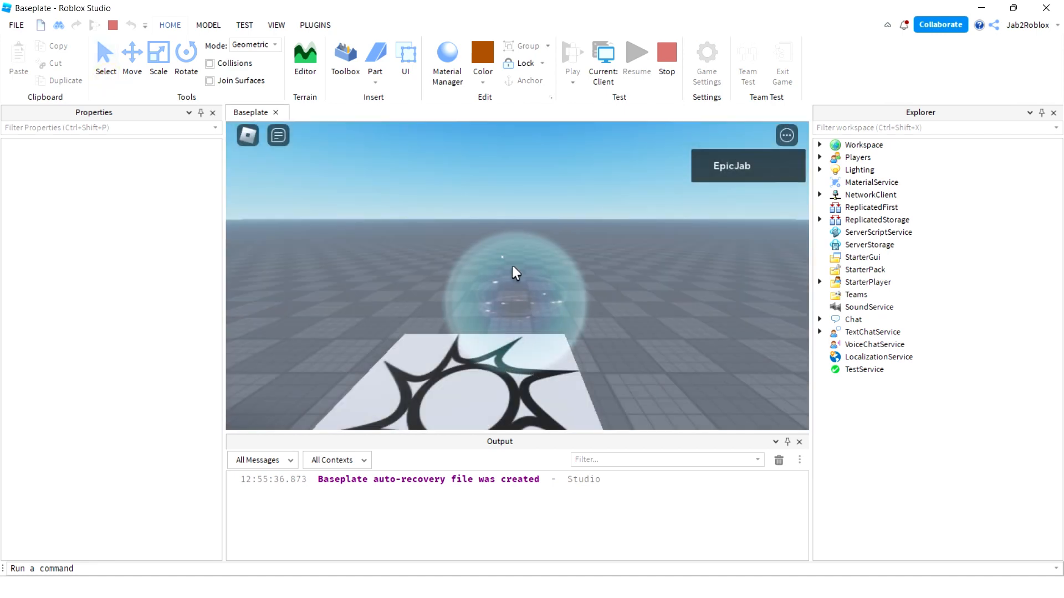
{"action": "right_click_drag", "start_coordinate": [518, 270], "coordinate": [517, 269]}
{"action": "key", "text": "w"}
{"action": "scroll", "coordinate": [517, 269], "scroll_direction": "down", "scroll_amount": 3}
{"action": "scroll", "coordinate": [517, 269], "scroll_direction": "up", "scroll_amount": 2}
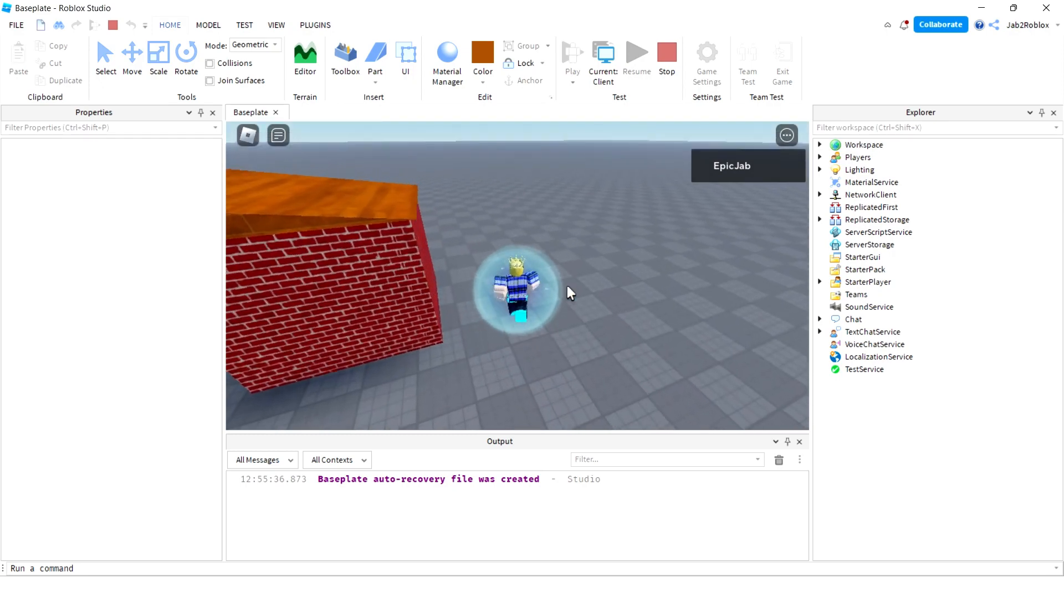
{"action": "right_click_drag", "start_coordinate": [563, 311], "coordinate": [563, 311]}
{"action": "key", "text": "w"}
{"action": "left_click", "coordinate": [665, 47]}
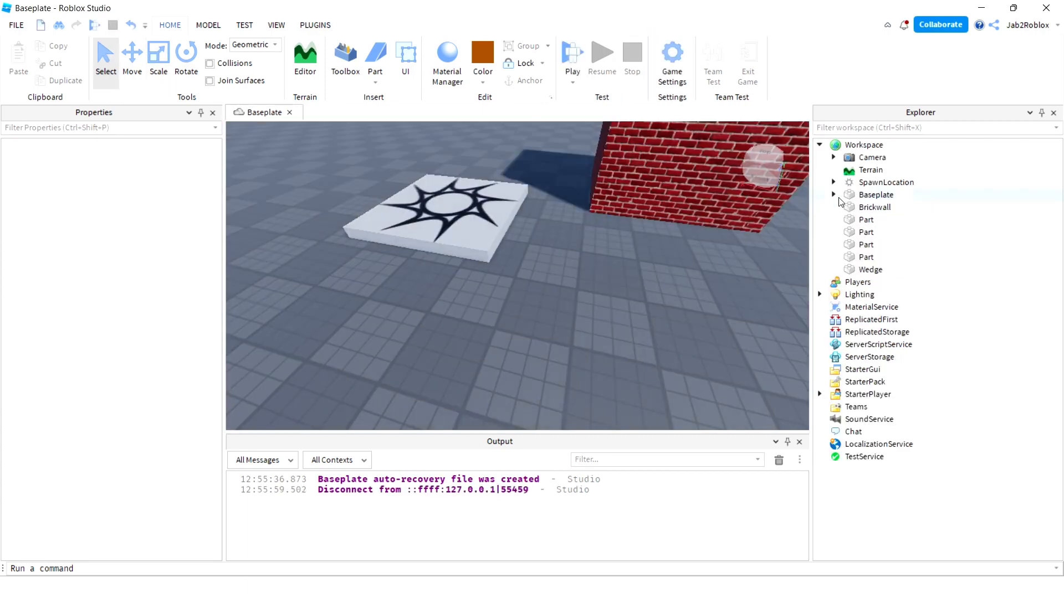
Examine the properties of the Baseplate's child Texture and of the Baseplate itself, and collapse the Baseplate's children.
{"action": "left_click", "coordinate": [833, 195]}
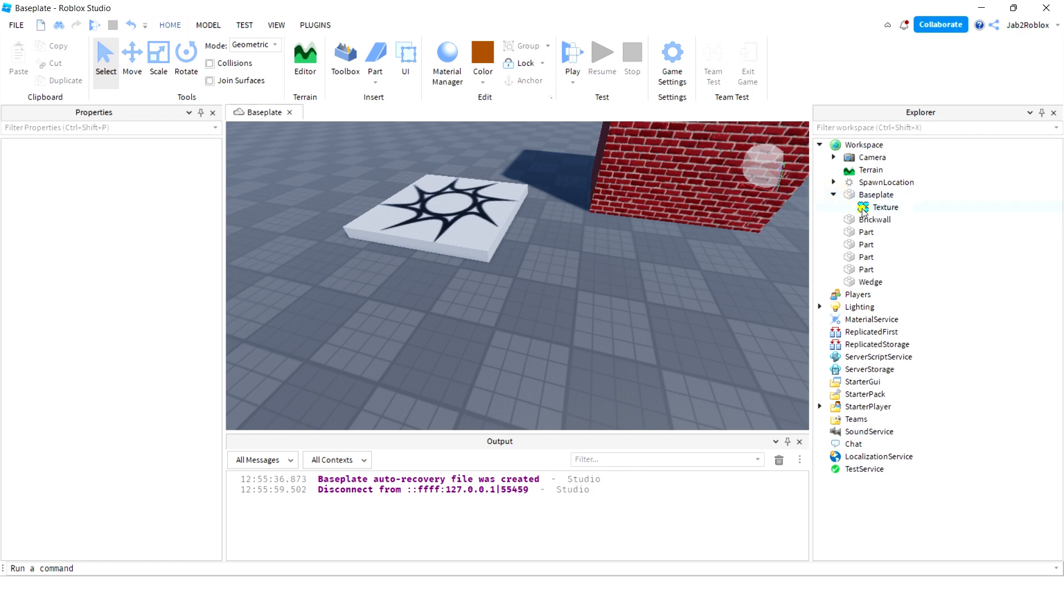
{"action": "left_click", "coordinate": [873, 208]}
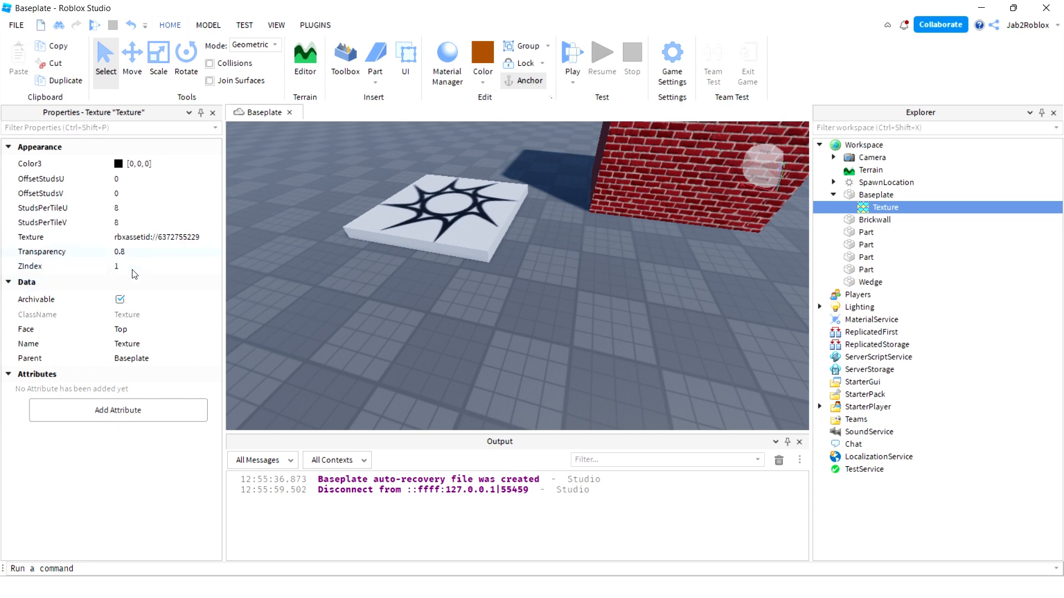
{"action": "left_click", "coordinate": [876, 195]}
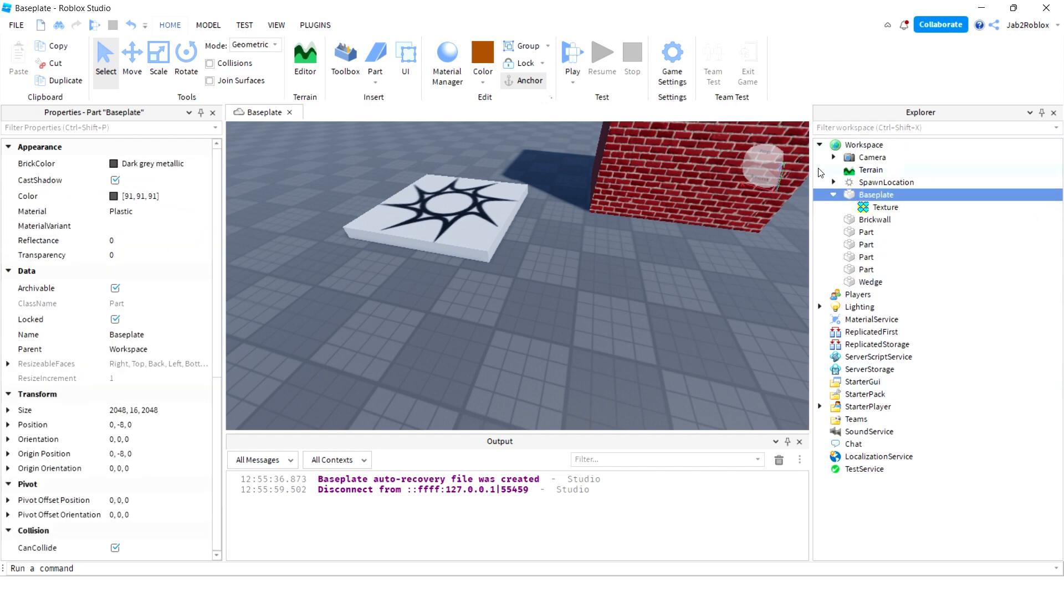
{"action": "left_click", "coordinate": [832, 195]}
Try moving Brickwall outward from the hut with the Move tool and undo the move.
{"action": "mouse_move", "coordinate": [454, 261]}
{"action": "right_mouse_down"}
{"action": "mouse_move", "coordinate": [483, 264]}
{"action": "mouse_move", "coordinate": [464, 261]}
{"action": "mouse_move", "coordinate": [472, 264]}
{"action": "right_mouse_up"}
{"action": "key", "text": "w"}
{"action": "key", "text": "w"}
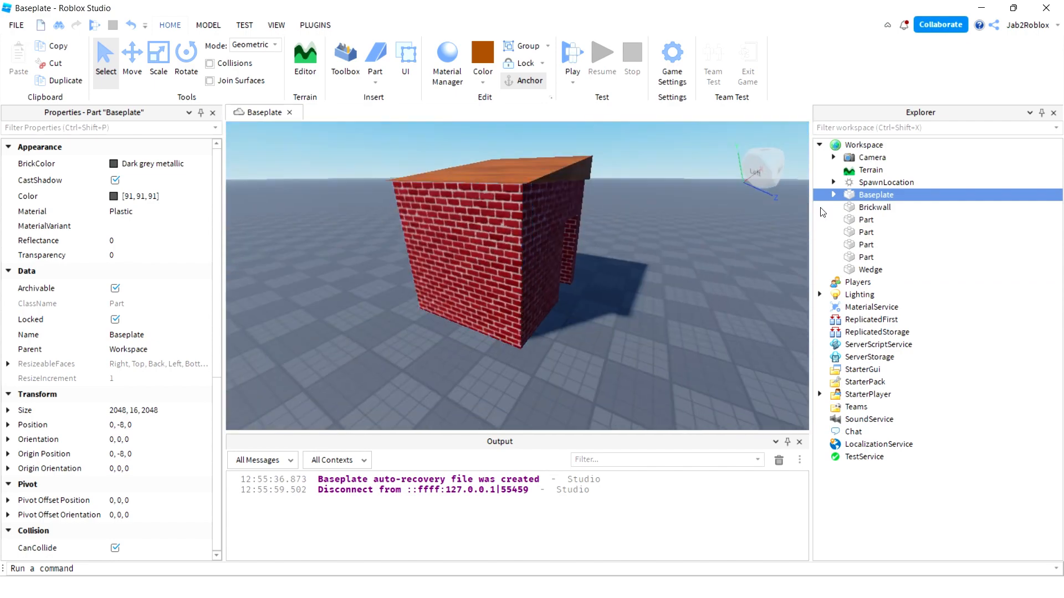
{"action": "left_click", "coordinate": [879, 205]}
{"action": "key", "text": "ctrl+2"}
{"action": "left_click_drag", "start_coordinate": [404, 282], "coordinate": [344, 311]}
{"action": "key", "text": "ctrl+z"}
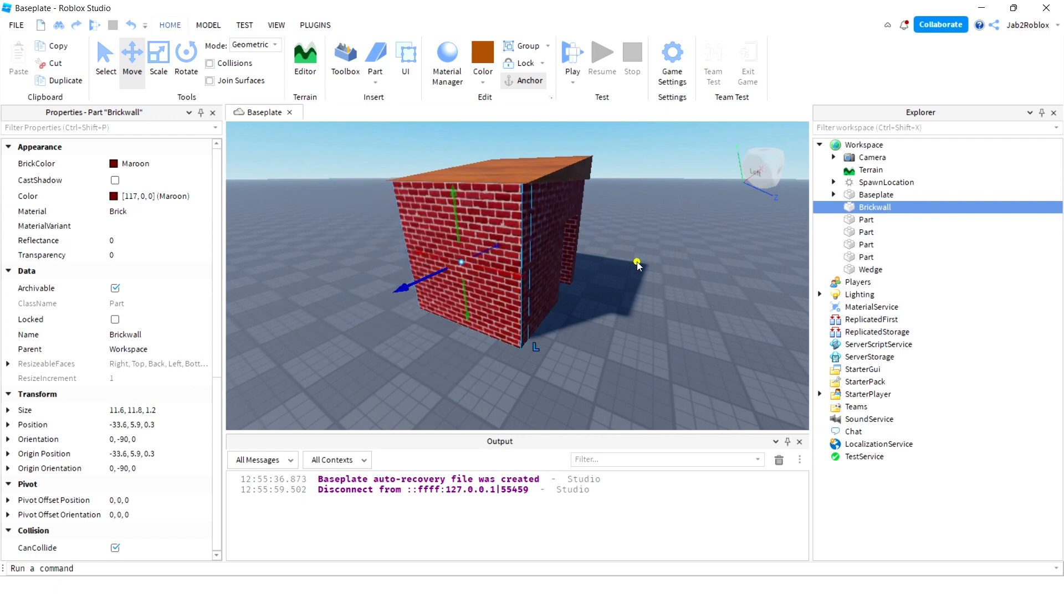
Select Brickwall both in the 3D view and by its name in the object hierarchy, clearing the selection each time.
{"action": "left_click", "coordinate": [637, 265]}
{"action": "left_click", "coordinate": [464, 268]}
{"action": "left_click", "coordinate": [657, 350]}
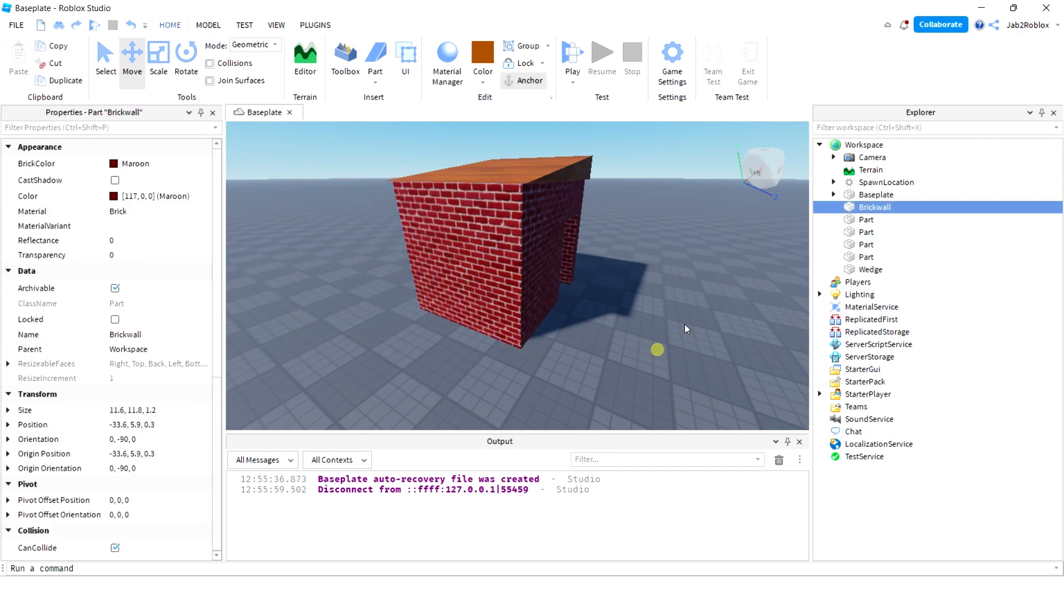
{"action": "left_click", "coordinate": [880, 207]}
{"action": "left_click", "coordinate": [689, 357]}
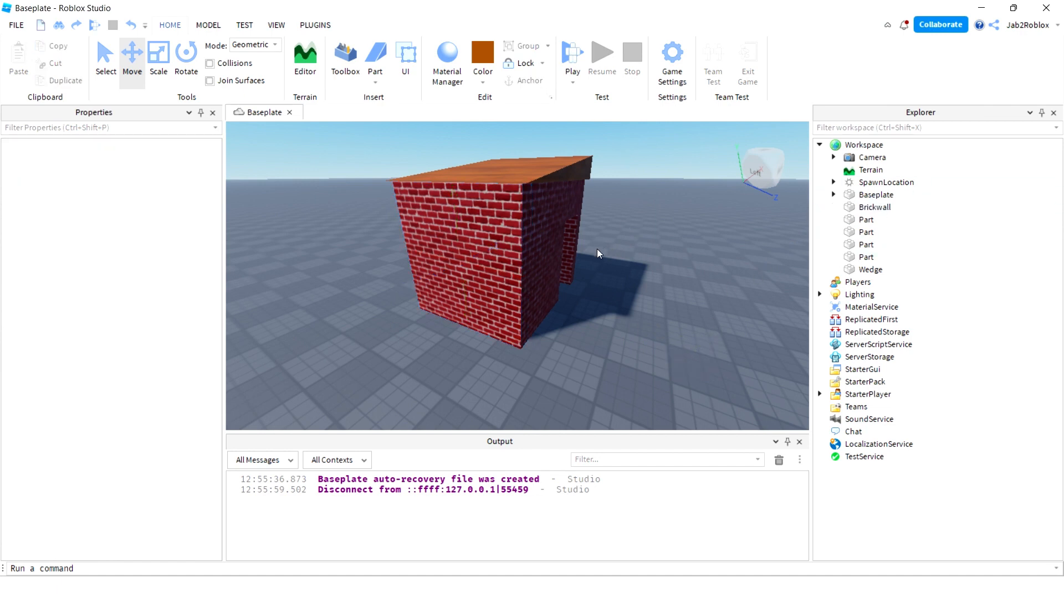
{"action": "right_click_drag", "start_coordinate": [597, 253], "coordinate": [598, 248]}
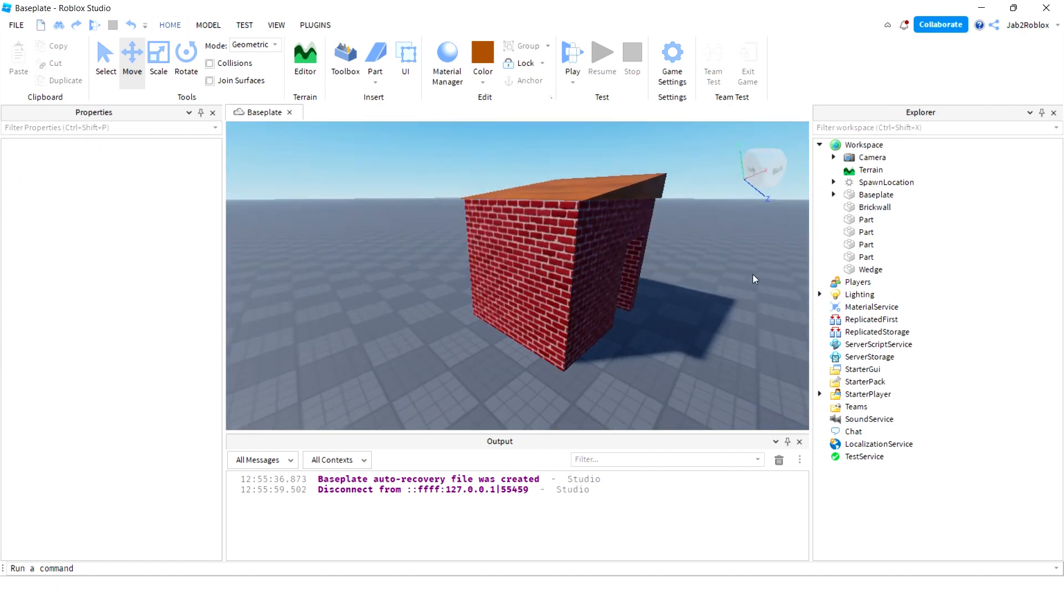
Filter the workspace objects by "brick", select Brickwall from the matches and clear the filter.
{"action": "left_click", "coordinate": [881, 127]}
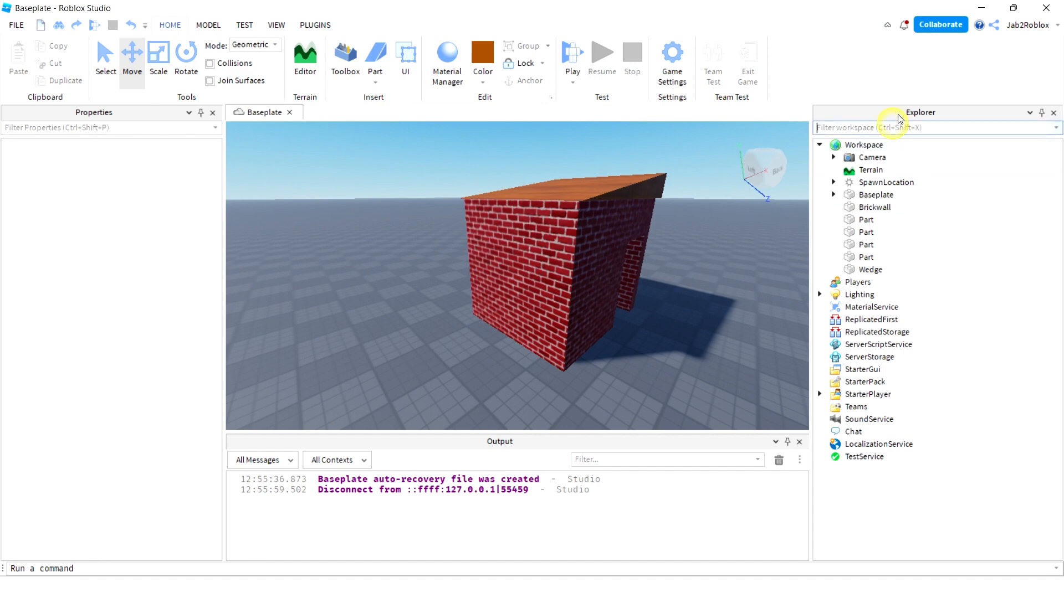
{"action": "type", "text": "brick"}
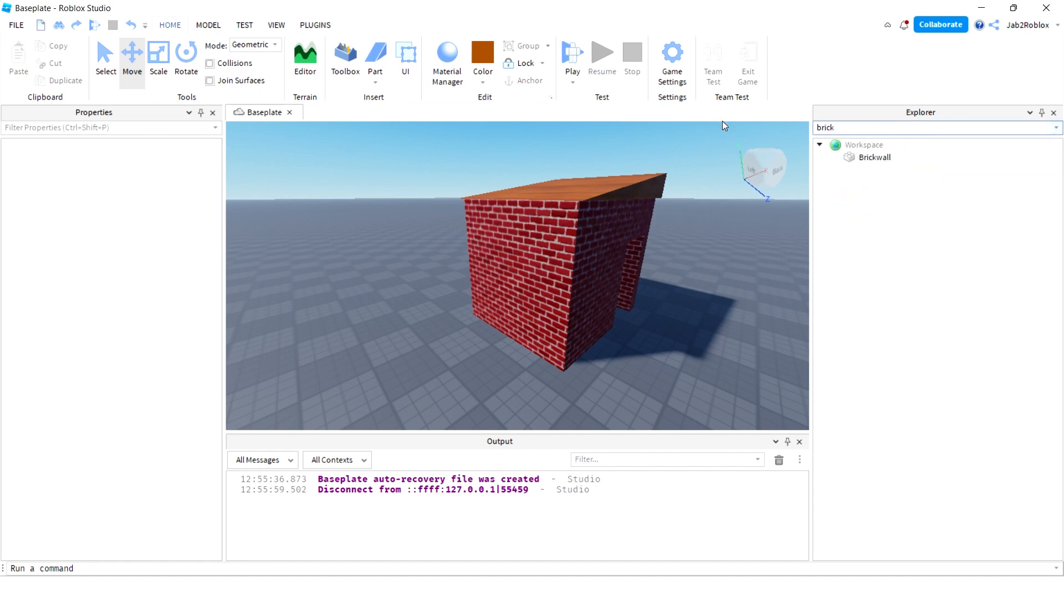
{"action": "left_click", "coordinate": [851, 150]}
{"action": "left_click", "coordinate": [854, 156]}
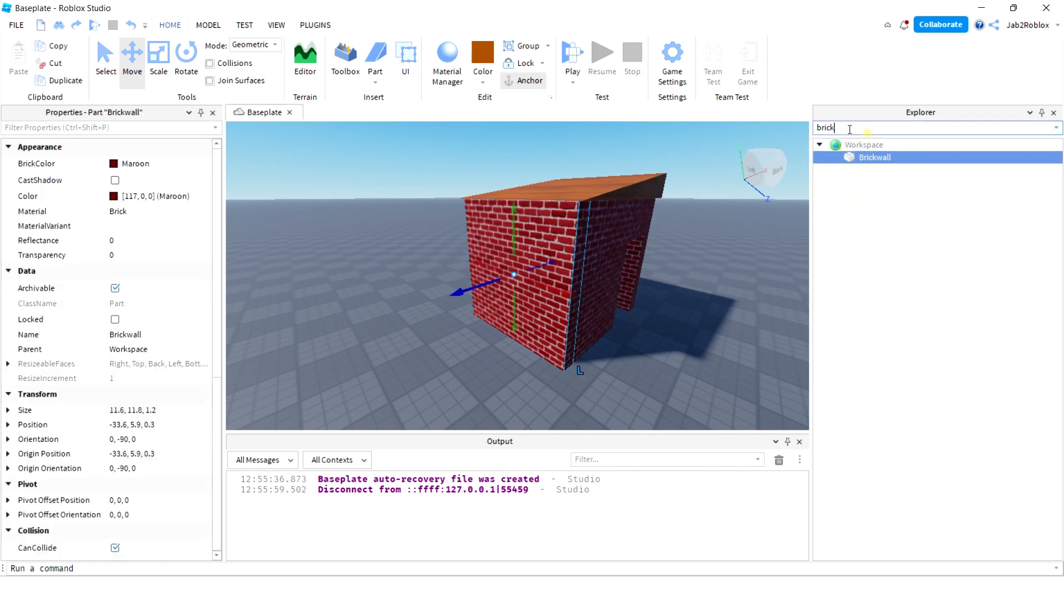
{"action": "double_click", "coordinate": [860, 128]}
{"action": "key", "text": "BackSpace"}
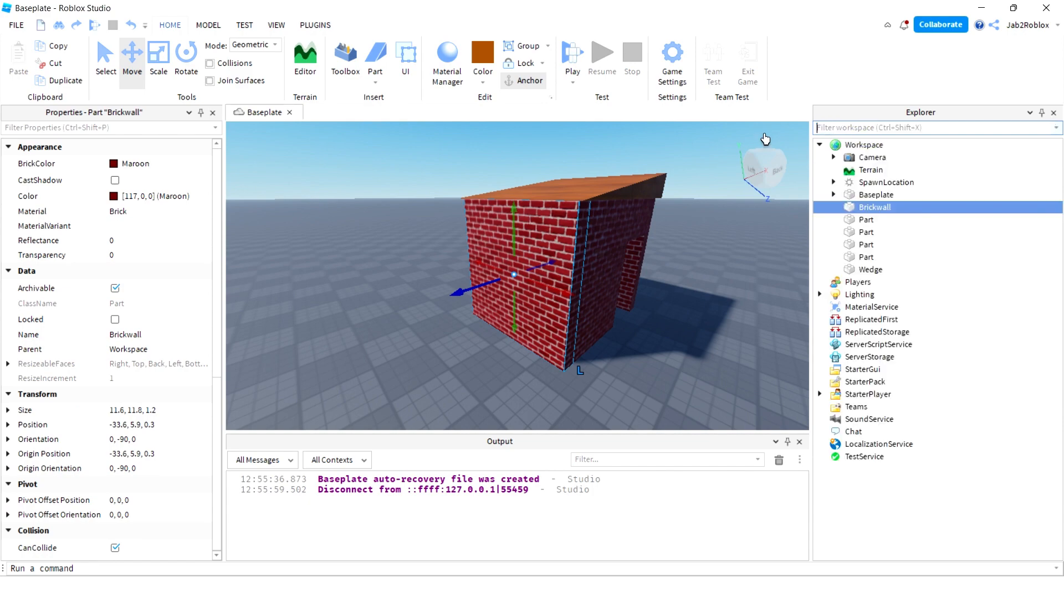
Select the SpawnLocation by name and focus the camera on it.
{"action": "left_click", "coordinate": [853, 184]}
{"action": "scroll", "coordinate": [501, 254], "scroll_direction": "up", "scroll_amount": 1}
{"action": "right_click_drag", "start_coordinate": [501, 253], "coordinate": [502, 246]}
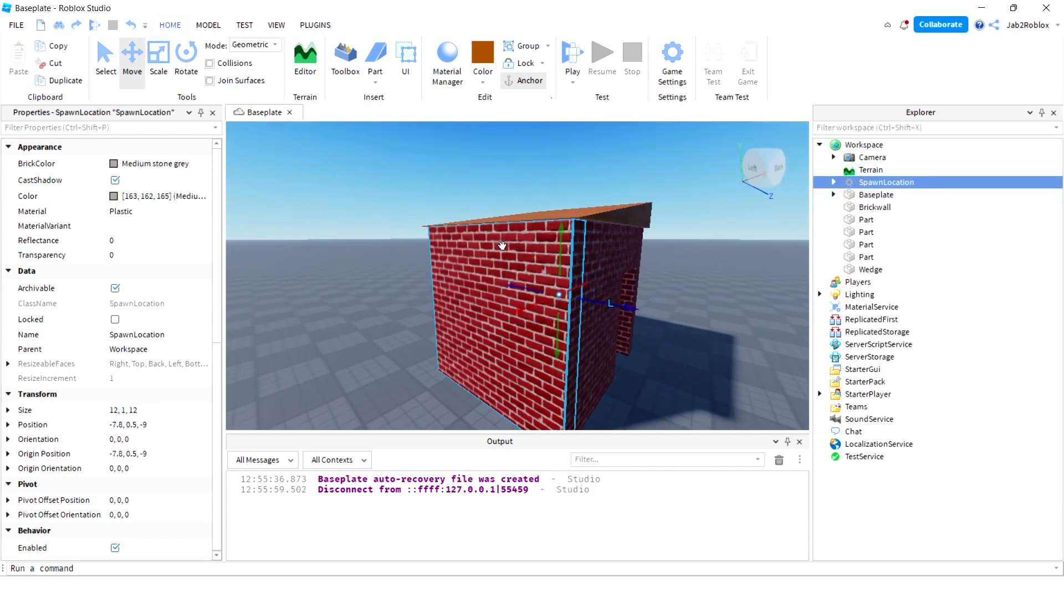
{"action": "key", "text": "f"}
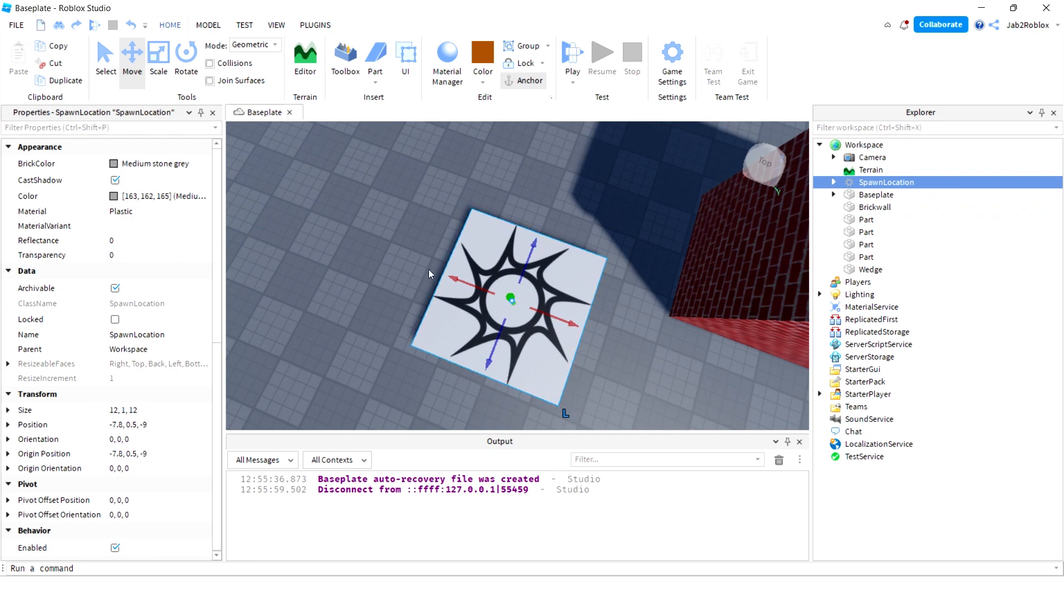
Try deleting the Decal inside the SpawnLocation and undo the deletion.
{"action": "left_click", "coordinate": [834, 182]}
{"action": "left_click", "coordinate": [876, 195]}
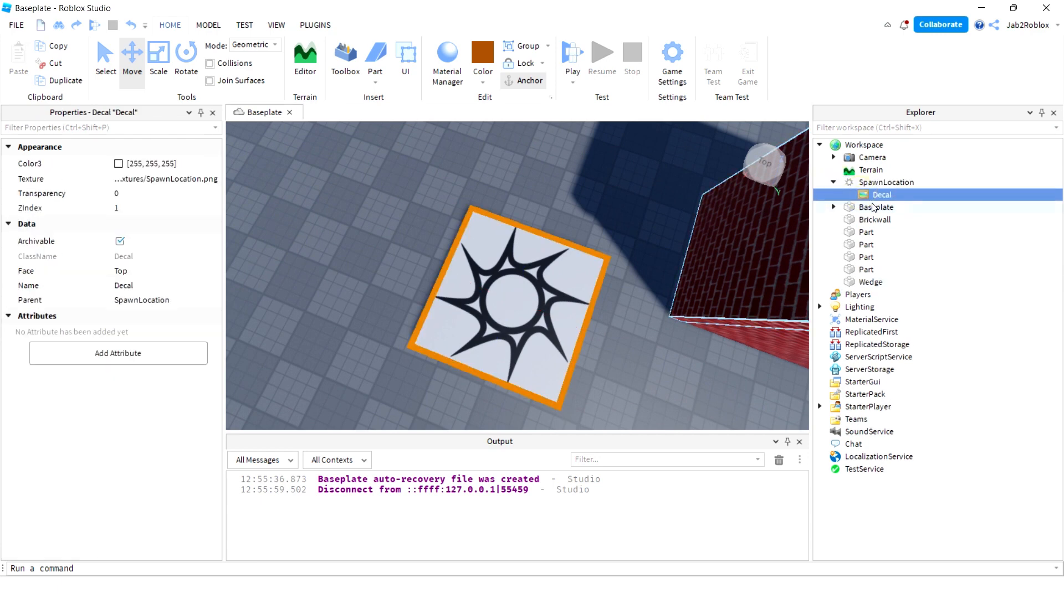
{"action": "key", "text": "Delete"}
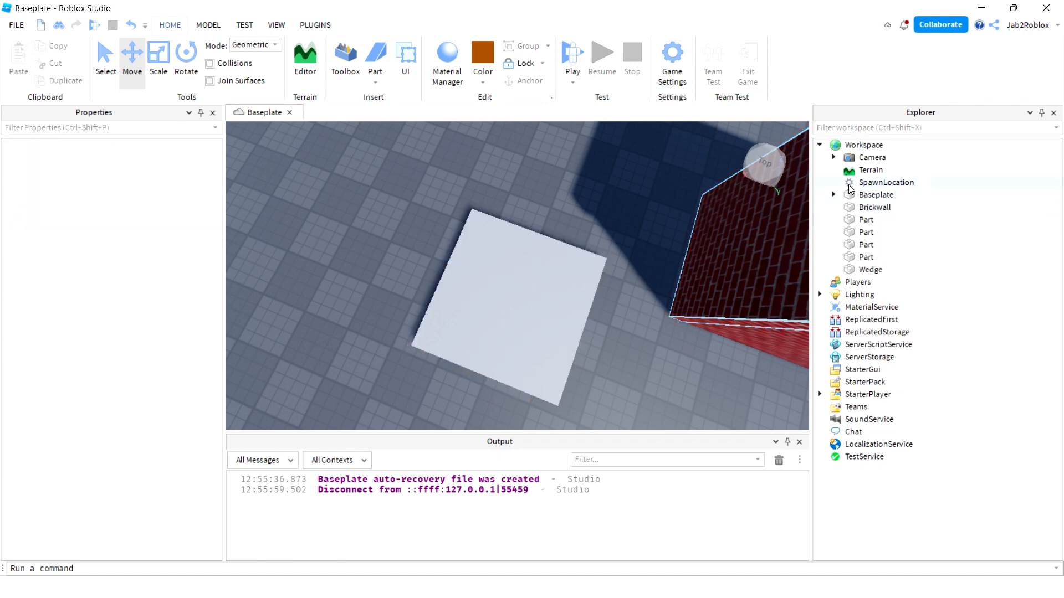
{"action": "key", "text": "ctrl+z"}
Turn the camera away, refocus it on the SpawnLocation, collapse the object's children and deselect it.
{"action": "right_click_drag", "start_coordinate": [564, 256], "coordinate": [613, 249]}
{"action": "left_click", "coordinate": [678, 323]}
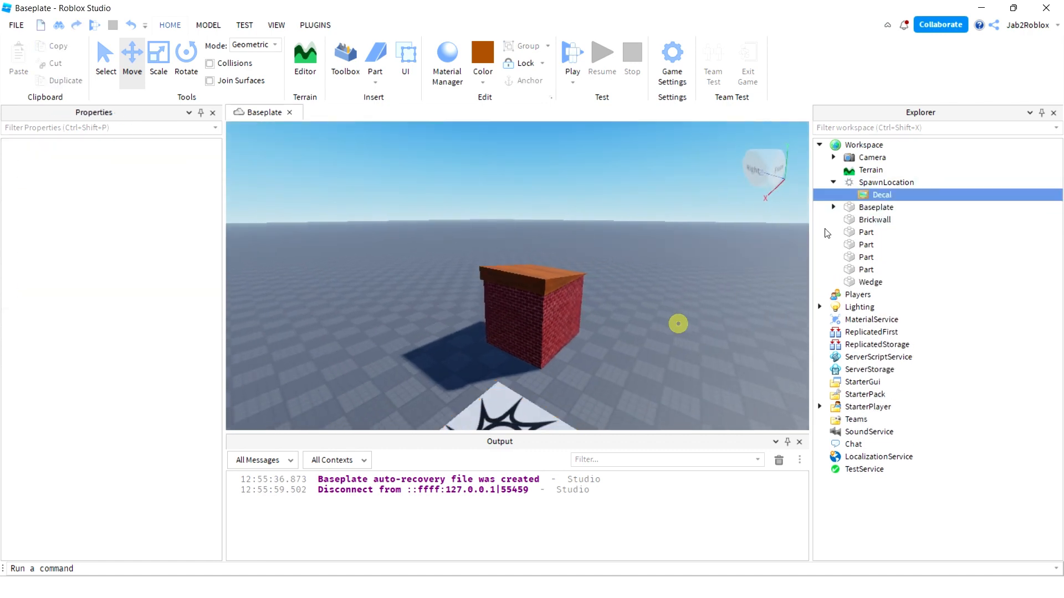
{"action": "left_click", "coordinate": [857, 185]}
{"action": "key", "text": "f"}
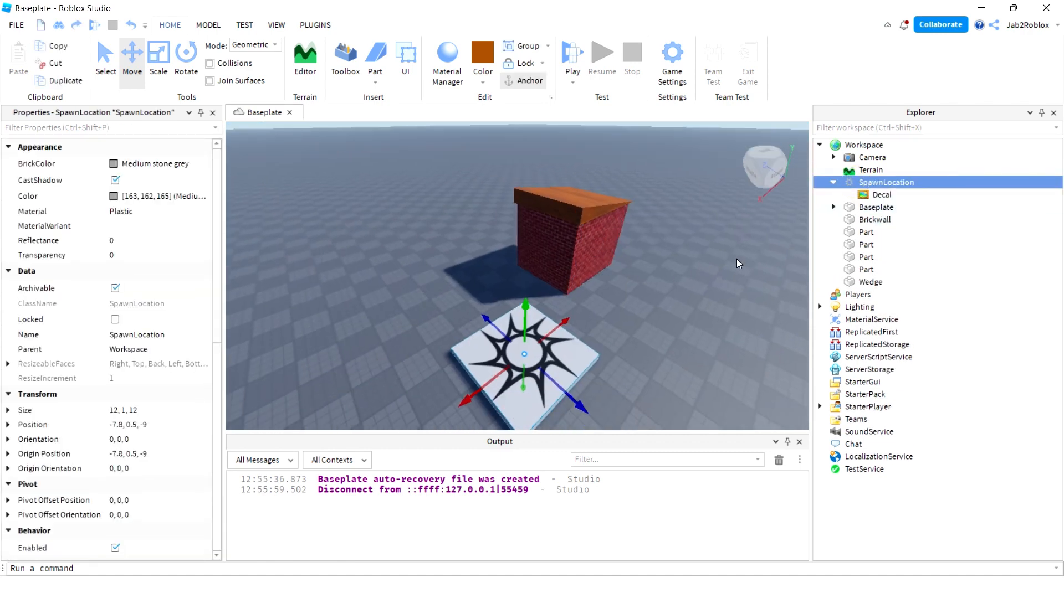
{"action": "left_click", "coordinate": [838, 182]}
{"action": "left_click", "coordinate": [724, 264]}
View the Workspace's properties, and select the Baseplate and focus the camera on it.
{"action": "left_click", "coordinate": [850, 147]}
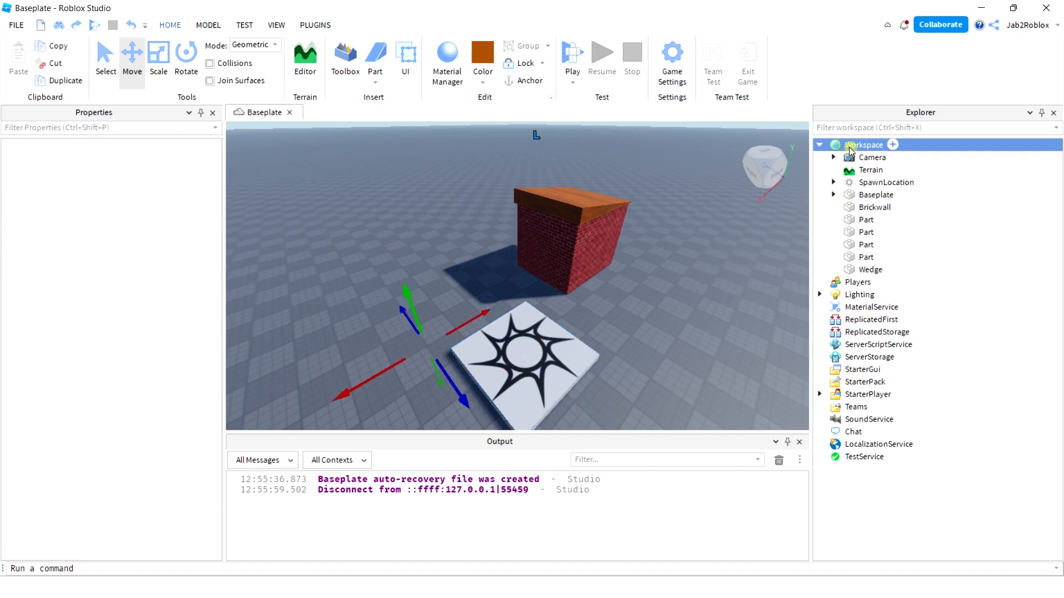
{"action": "right_click_drag", "start_coordinate": [670, 221], "coordinate": [665, 216]}
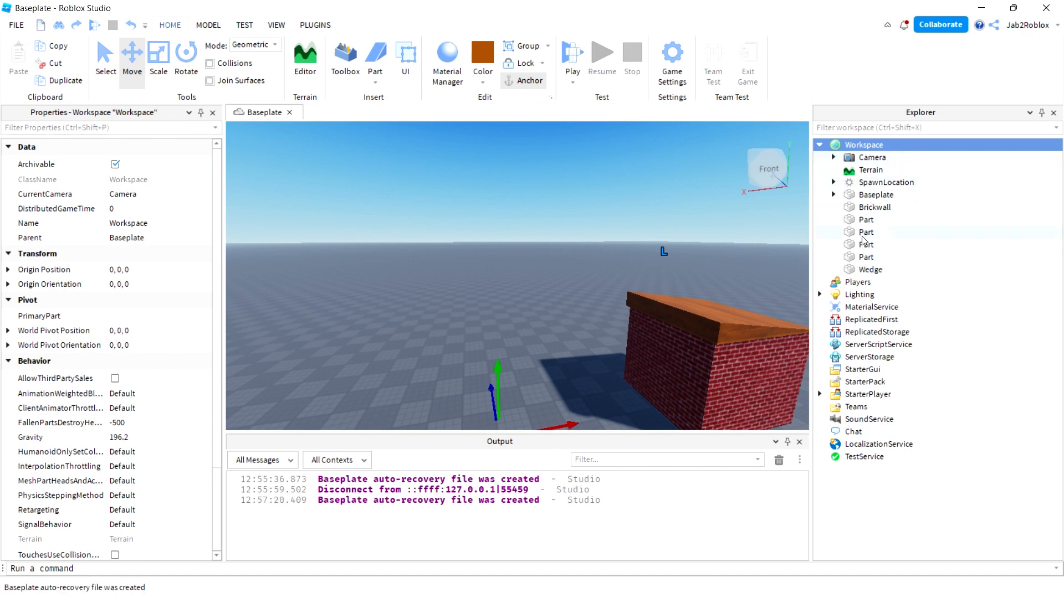
{"action": "left_click", "coordinate": [861, 197]}
{"action": "key", "text": "f"}
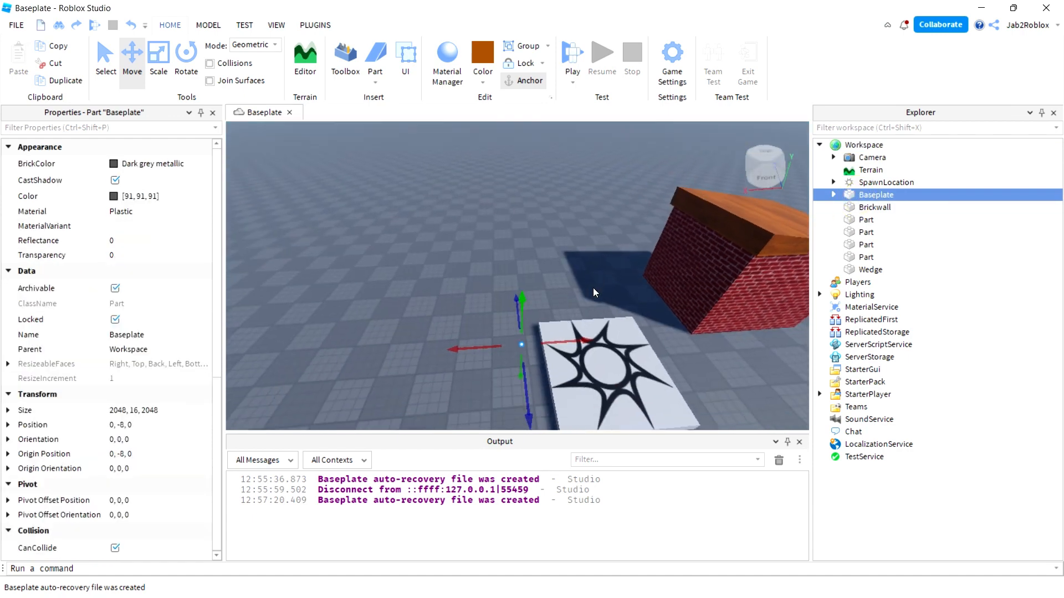
{"action": "scroll", "coordinate": [593, 288], "scroll_direction": "up", "scroll_amount": 2}
{"action": "right_click_drag", "start_coordinate": [593, 288], "coordinate": [593, 288]}
{"action": "scroll", "coordinate": [593, 287], "scroll_direction": "down", "scroll_amount": 3}
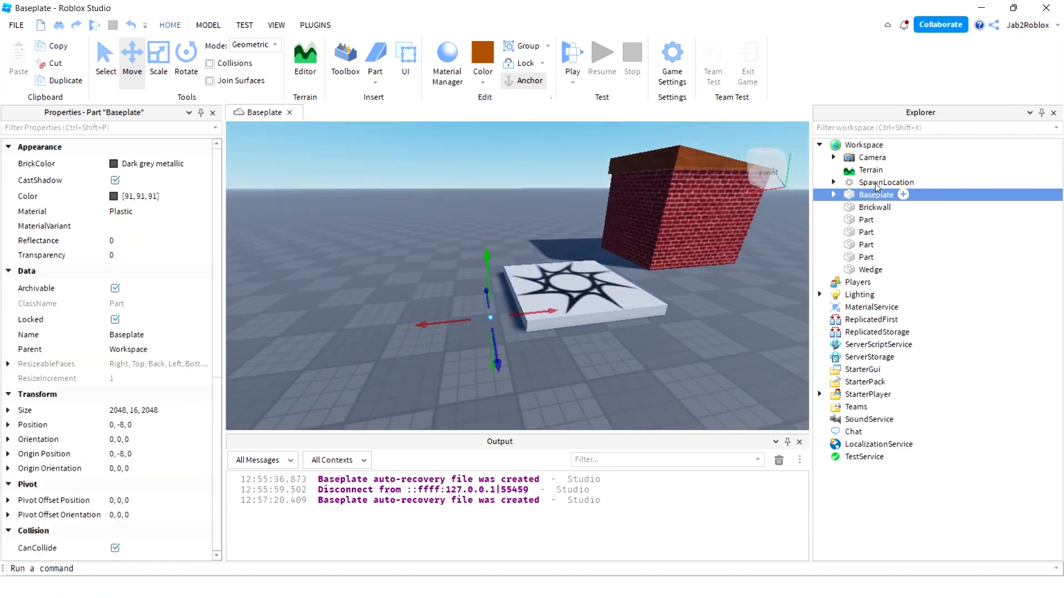
Focus on the SpawnLocation, alternate between its properties and those of its child Decal, and collapse its children.
{"action": "left_click", "coordinate": [876, 183]}
{"action": "key", "text": "f"}
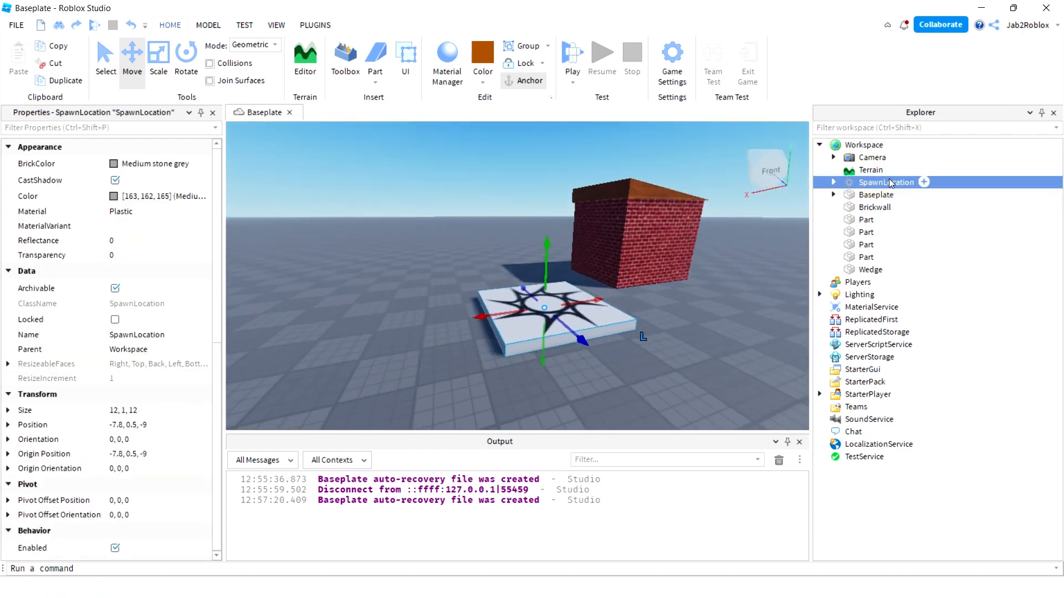
{"action": "left_click", "coordinate": [833, 182]}
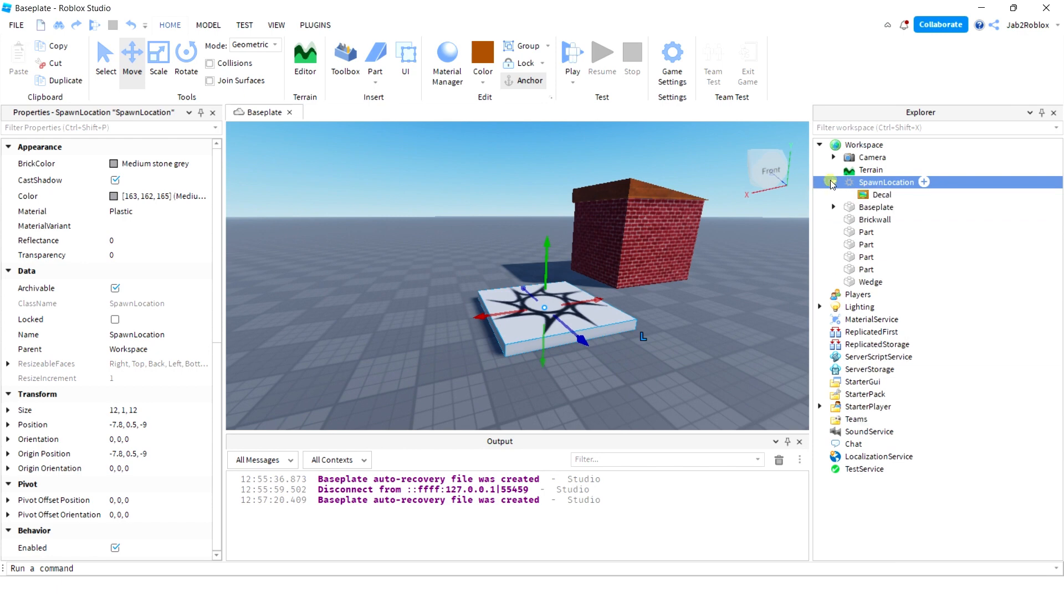
{"action": "left_click", "coordinate": [878, 194]}
{"action": "left_click", "coordinate": [862, 187]}
{"action": "left_click", "coordinate": [881, 195]}
{"action": "left_click", "coordinate": [875, 182]}
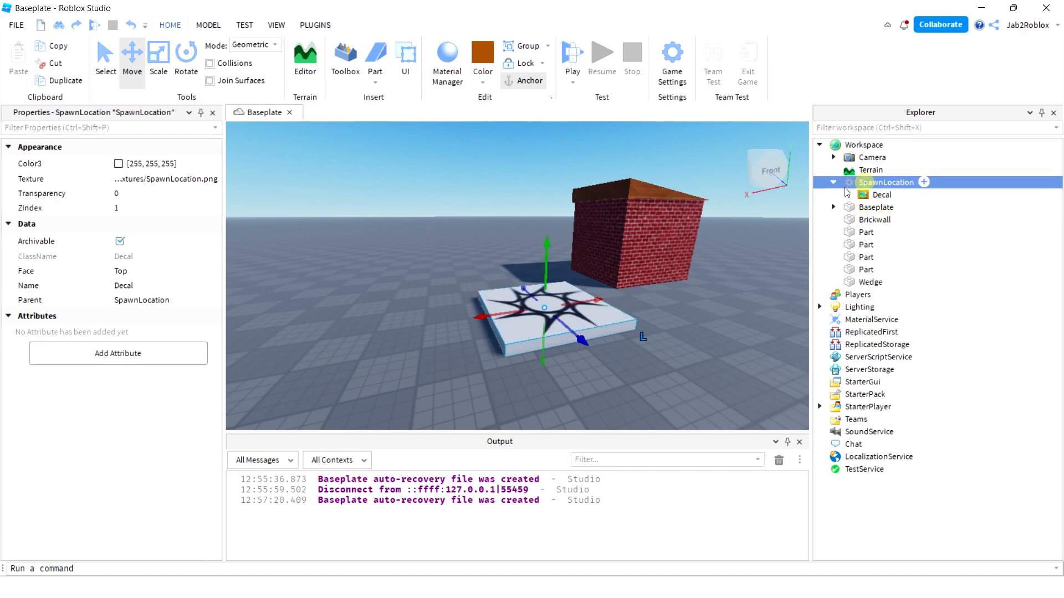
{"action": "left_click", "coordinate": [834, 182]}
Try adding a Script to the narrow wall Part beside the hut's doorway and delete the Script.
{"action": "left_click", "coordinate": [869, 232]}
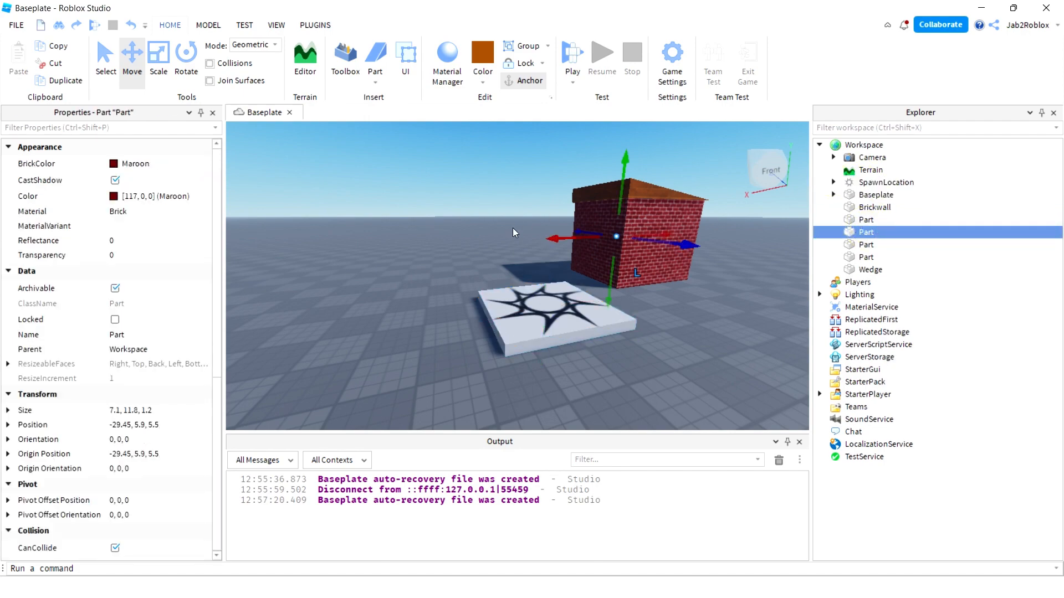
{"action": "key", "text": "f"}
{"action": "right_click_drag", "start_coordinate": [518, 227], "coordinate": [541, 225]}
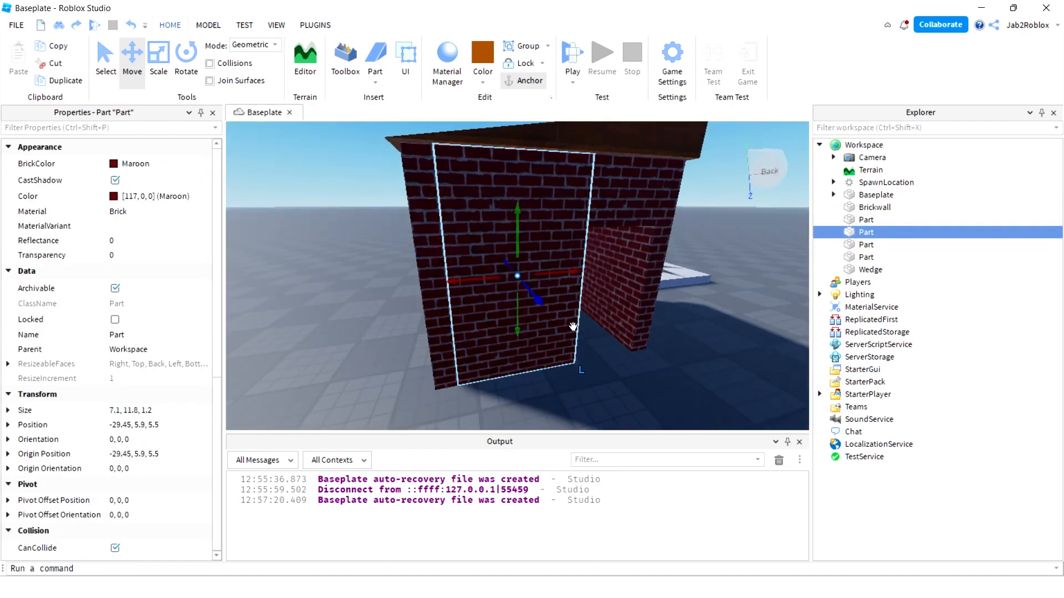
{"action": "left_click", "coordinate": [883, 232]}
{"action": "type", "text": "sc"}
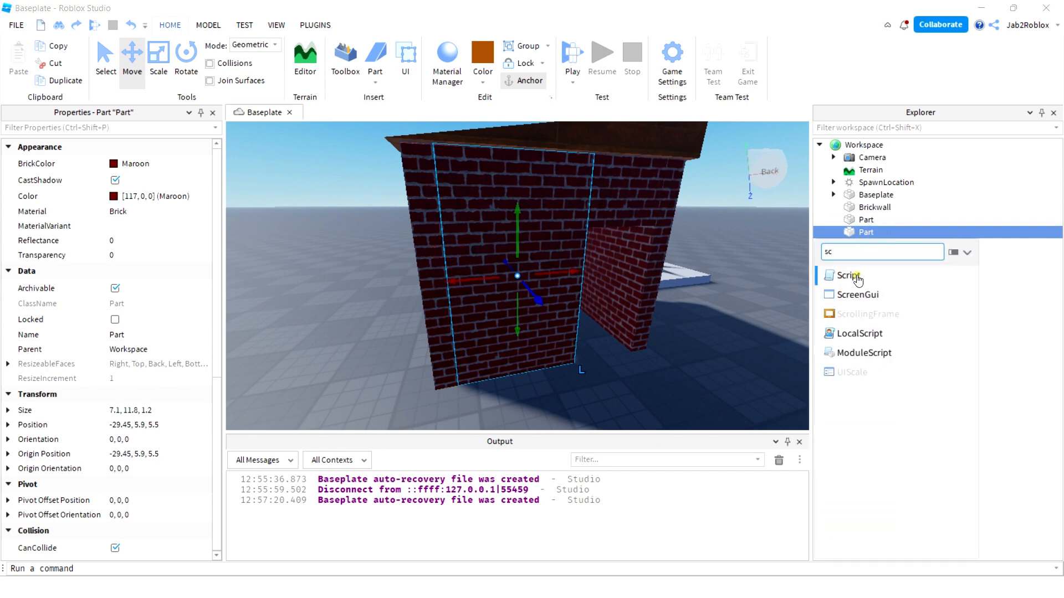
{"action": "left_click", "coordinate": [848, 276]}
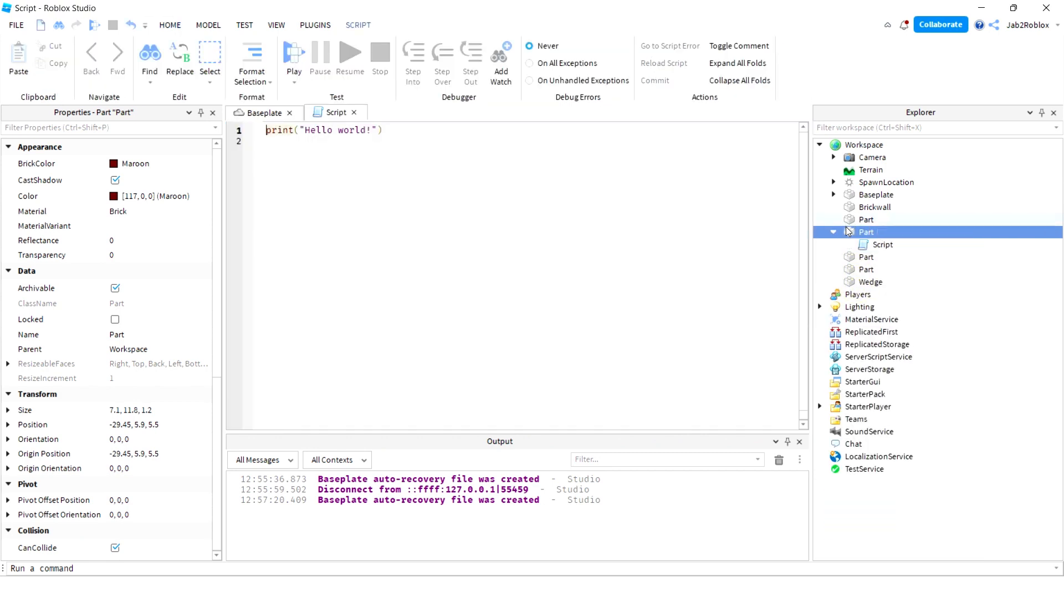
{"action": "left_click", "coordinate": [241, 111]}
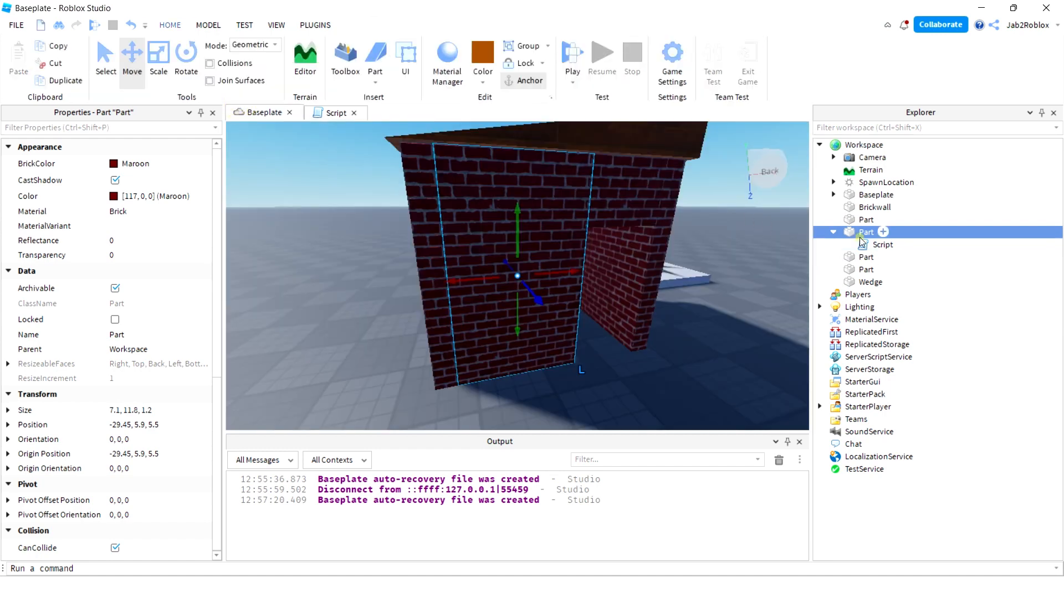
{"action": "left_click", "coordinate": [887, 245]}
{"action": "key", "text": "Delete"}
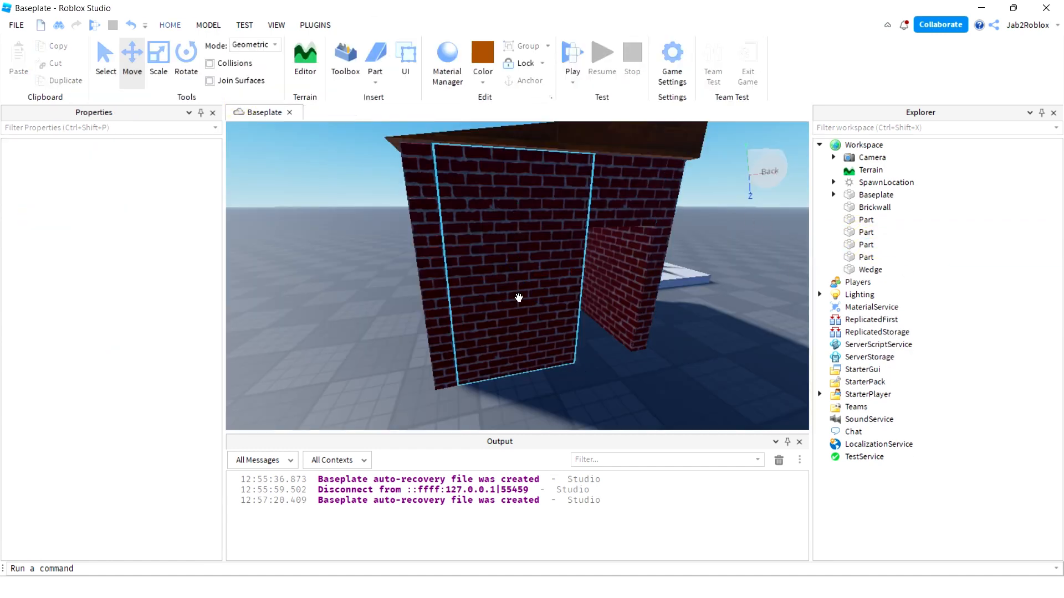
Move the camera far from the hut, select its distant wall Part, focus the camera back on it and deselect the Part.
{"action": "right_click_drag", "start_coordinate": [487, 282], "coordinate": [515, 290]}
{"action": "scroll", "coordinate": [486, 285], "scroll_direction": "down", "scroll_amount": 3}
{"action": "scroll", "coordinate": [514, 291], "scroll_direction": "down", "scroll_amount": 10}
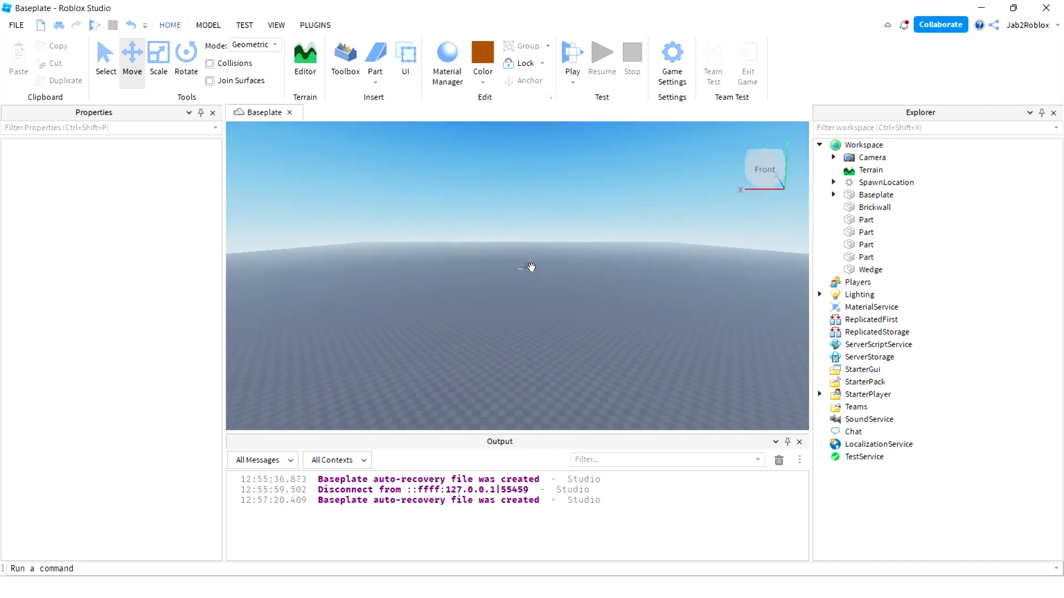
{"action": "left_click", "coordinate": [529, 268]}
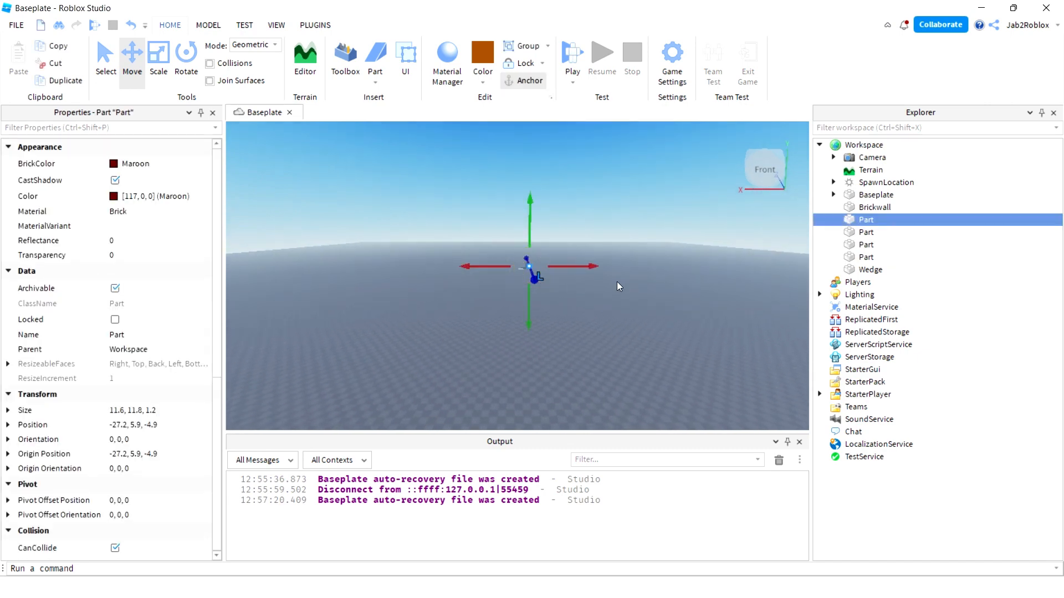
{"action": "key", "text": "f"}
{"action": "right_click_drag", "start_coordinate": [580, 283], "coordinate": [526, 283]}
{"action": "scroll", "coordinate": [575, 340], "scroll_direction": "down", "scroll_amount": 5}
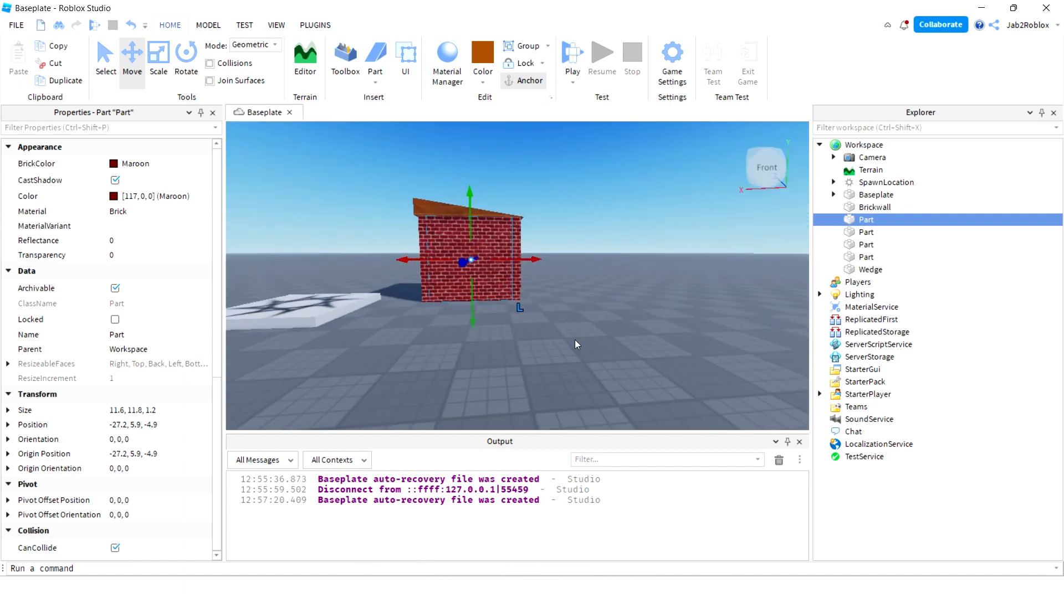
{"action": "left_click", "coordinate": [576, 341]}
{"action": "scroll", "coordinate": [569, 315], "scroll_direction": "up", "scroll_amount": 3}
{"action": "right_click_drag", "start_coordinate": [570, 315], "coordinate": [569, 314]}
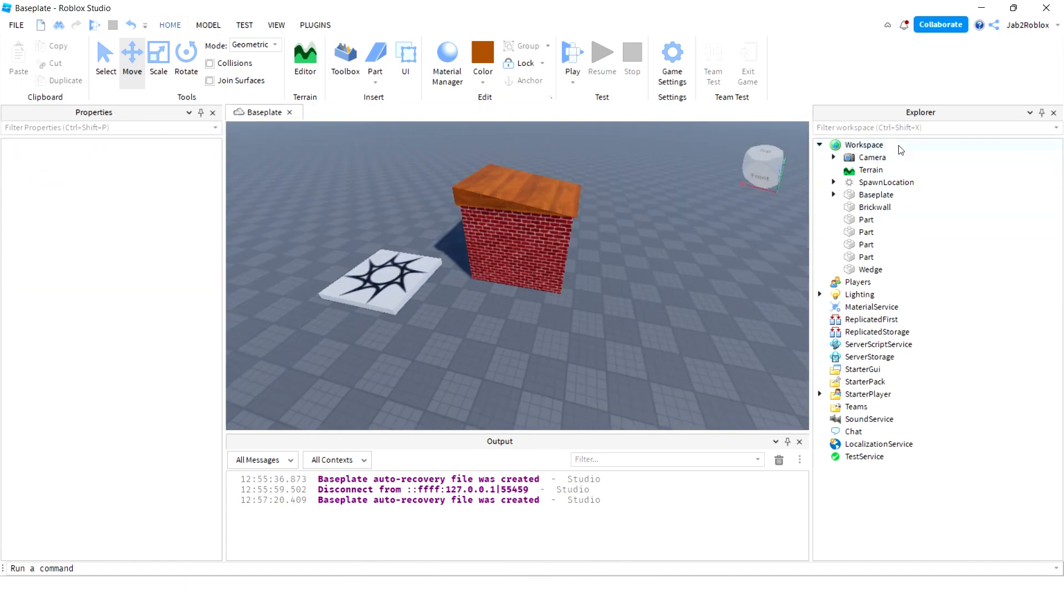
Collapse the Workspace, view the Lighting service's properties and expand its child objects.
{"action": "left_click", "coordinate": [821, 146]}
{"action": "left_click", "coordinate": [859, 147]}
{"action": "right_click_drag", "start_coordinate": [623, 228], "coordinate": [624, 225]}
{"action": "left_click", "coordinate": [859, 170]}
{"action": "left_click", "coordinate": [820, 169]}
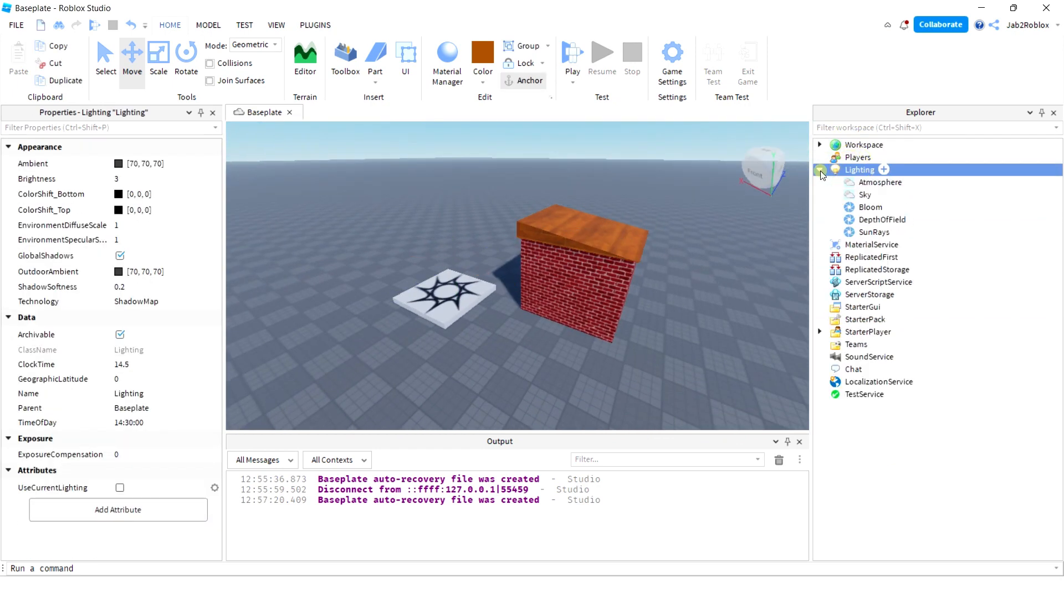
Try deleting Atmosphere, Sky, Bloom, DepthOfField and SunRays from Lighting, undo and redo the deletion, then restore and deselect them.
{"action": "left_click", "coordinate": [855, 185]}
{"action": "left_click", "coordinate": [868, 232], "text": "shift"}
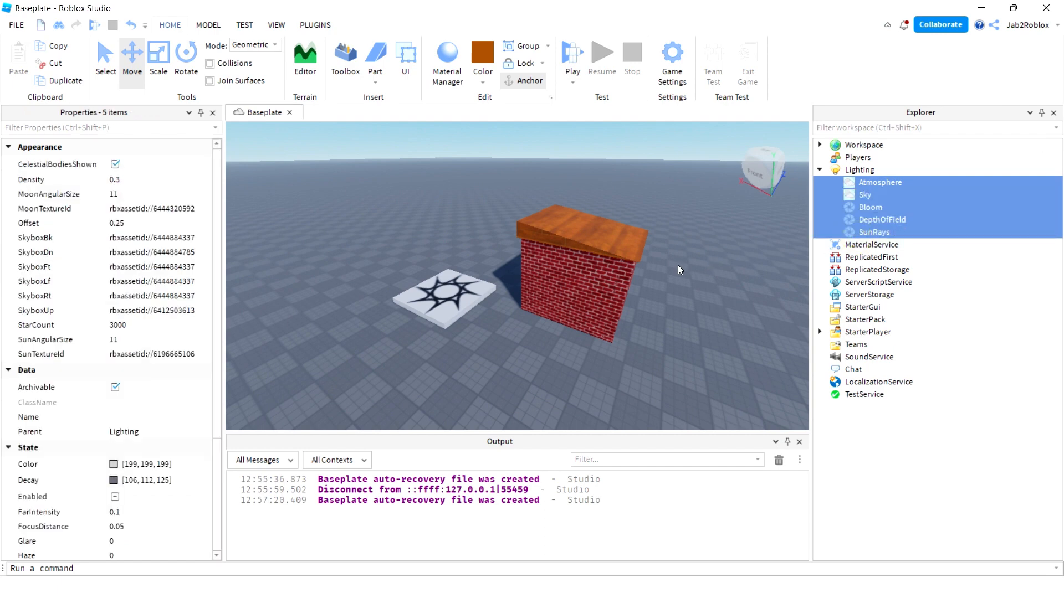
{"action": "key", "text": "Delete"}
{"action": "right_click_drag", "start_coordinate": [594, 255], "coordinate": [591, 263]}
{"action": "key", "text": "ctrl+z"}
{"action": "key", "text": "ctrl+y"}
{"action": "key", "text": "ctrl+z"}
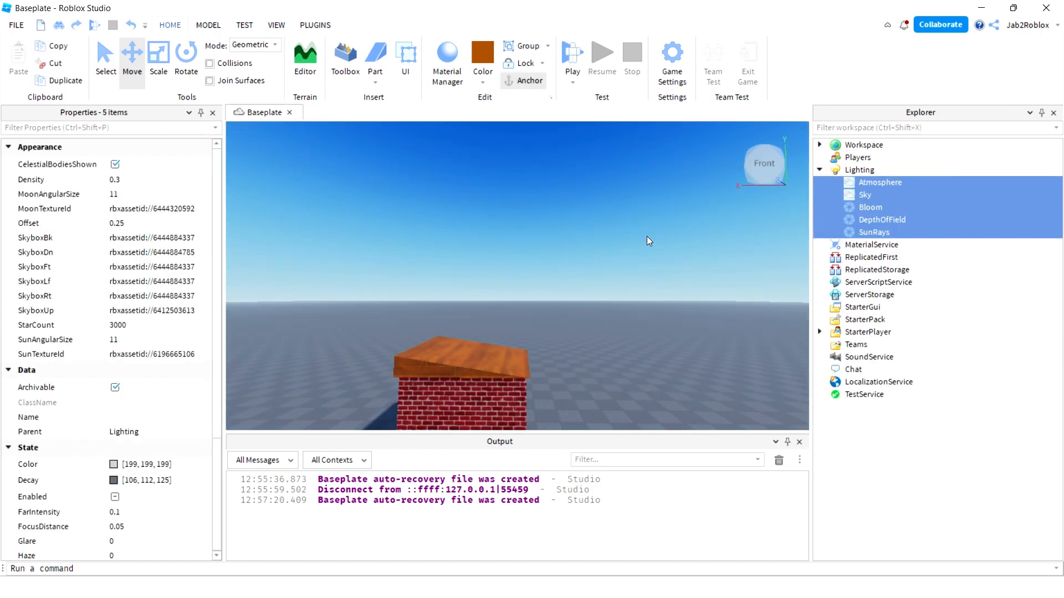
{"action": "right_click_drag", "start_coordinate": [646, 236], "coordinate": [706, 228]}
{"action": "left_click", "coordinate": [660, 240]}
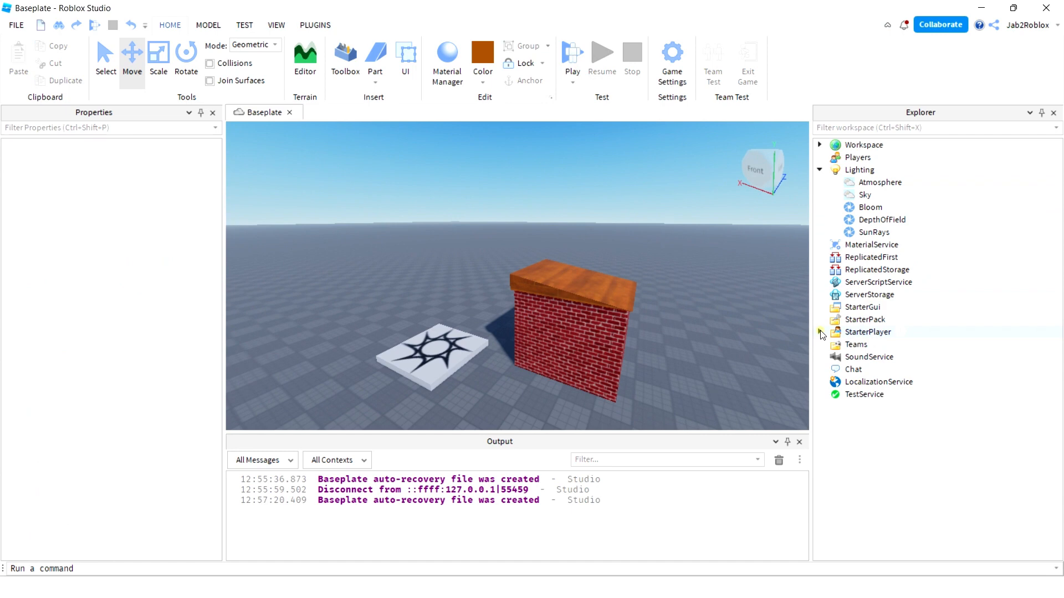
Examine the StarterGui and StarterPack properties, and expand StarterPlayer to view the StarterCharacterScripts properties.
{"action": "left_click", "coordinate": [820, 332]}
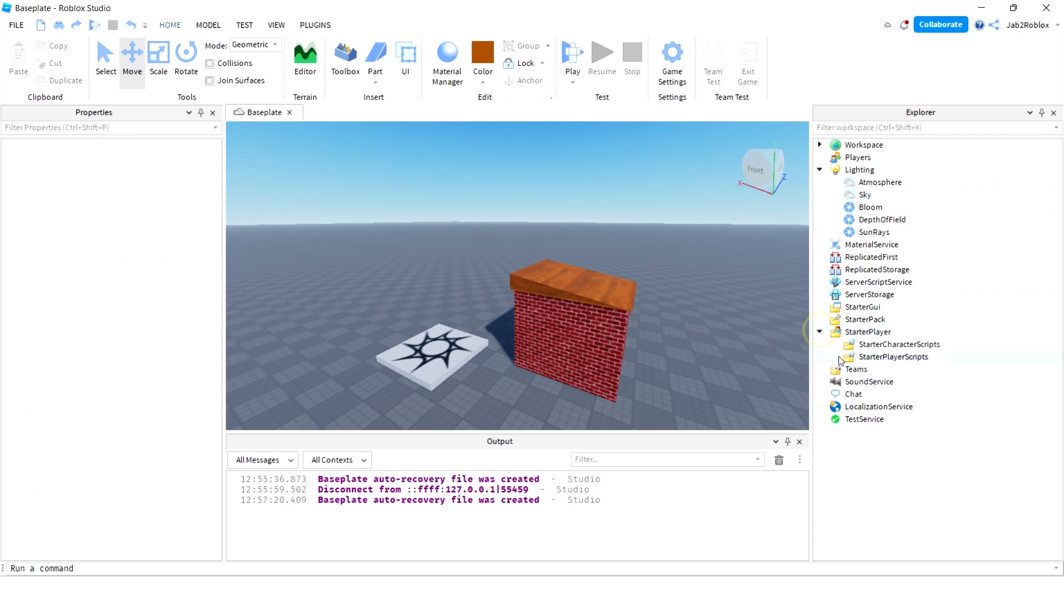
{"action": "left_click", "coordinate": [819, 331]}
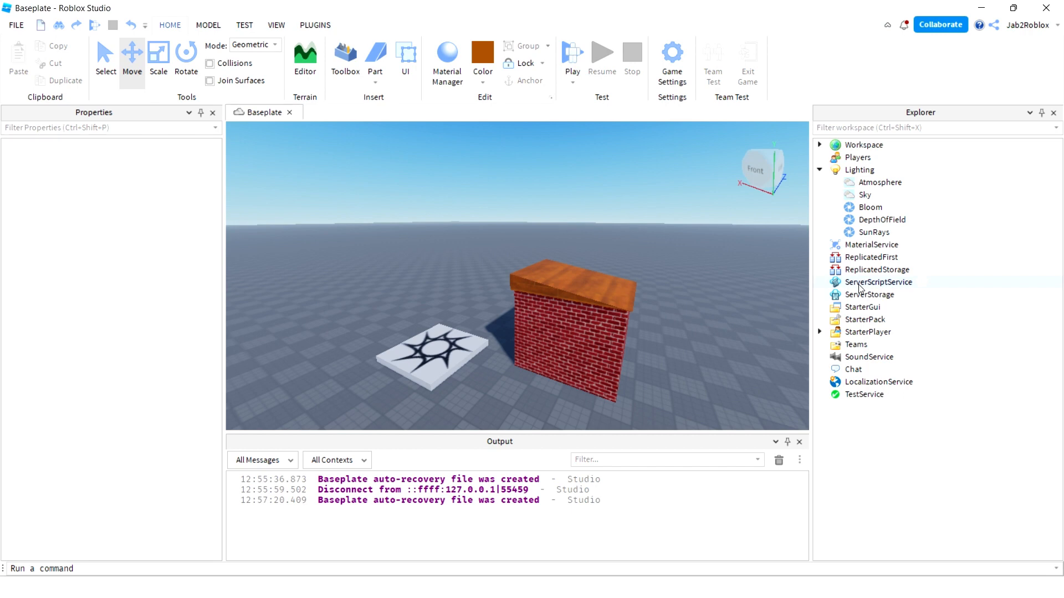
{"action": "left_click", "coordinate": [849, 307]}
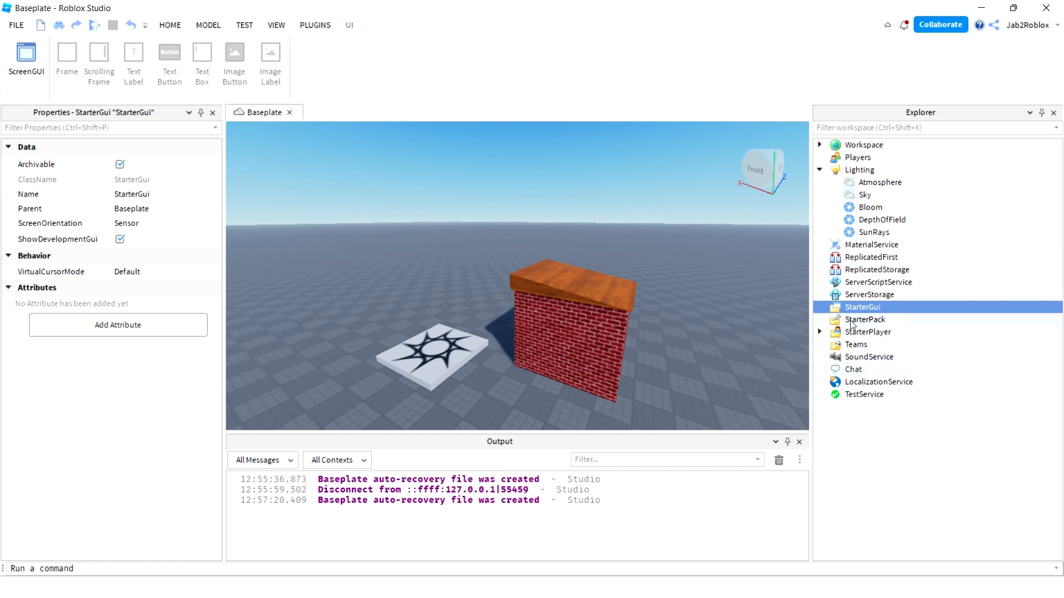
{"action": "left_click", "coordinate": [843, 320]}
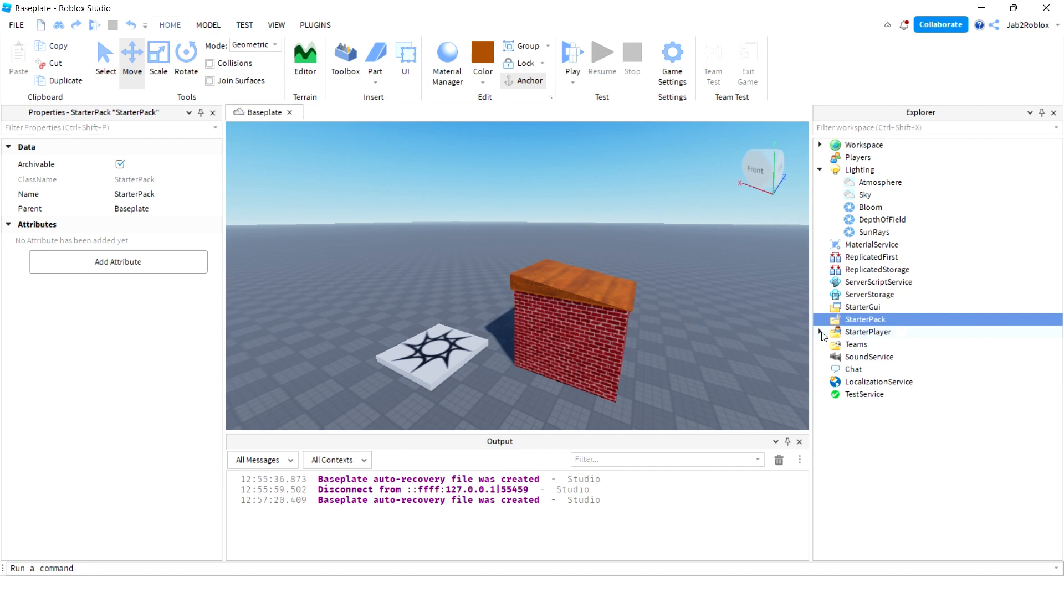
{"action": "left_click", "coordinate": [820, 333]}
{"action": "left_click", "coordinate": [869, 343]}
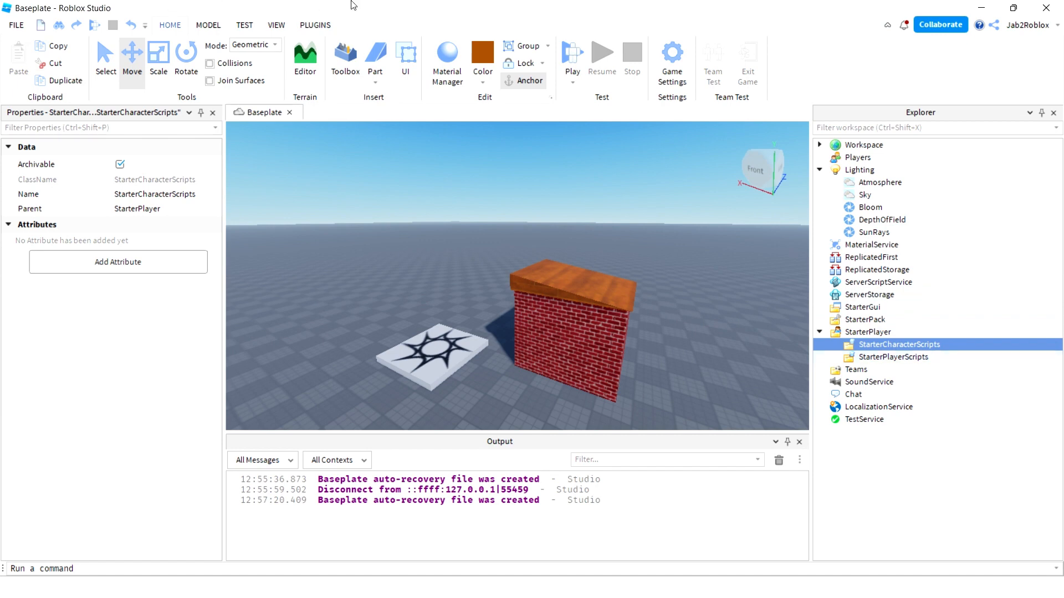
Start a playtest and examine the character on the SpawnLocation in the server view before returning to the client view.
{"action": "left_click", "coordinate": [579, 52]}
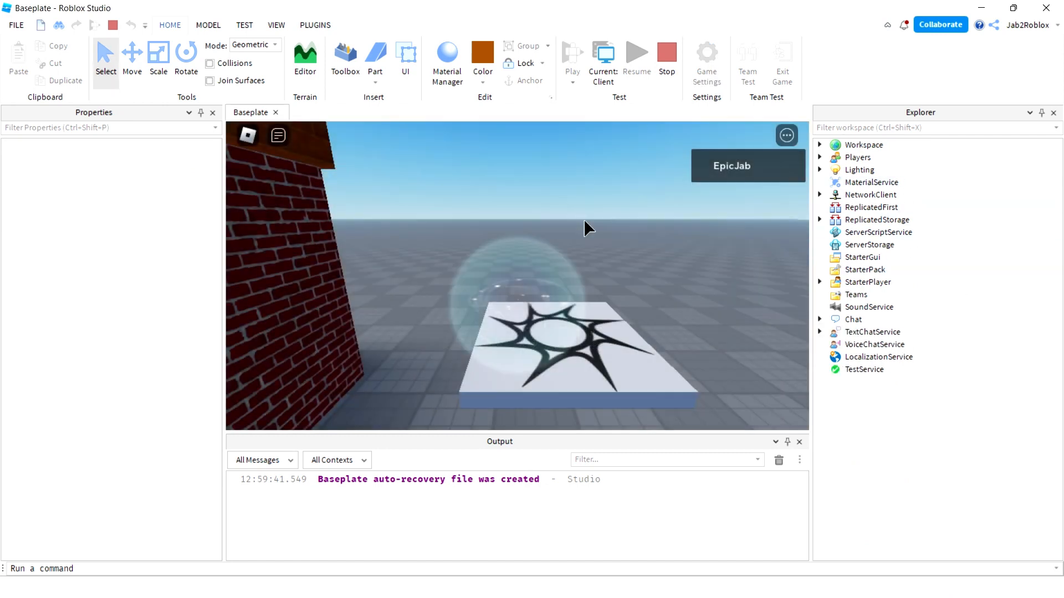
{"action": "left_click", "coordinate": [603, 77]}
{"action": "scroll", "coordinate": [573, 279], "scroll_direction": "down", "scroll_amount": 5}
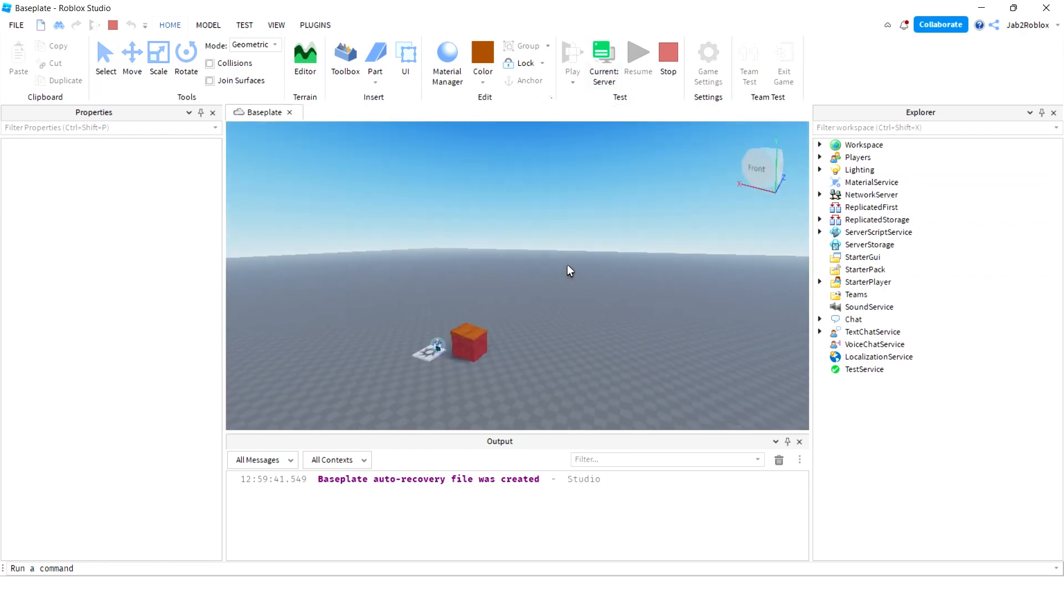
{"action": "scroll", "coordinate": [567, 265], "scroll_direction": "up", "scroll_amount": 8}
{"action": "right_click_drag", "start_coordinate": [567, 265], "coordinate": [567, 264]}
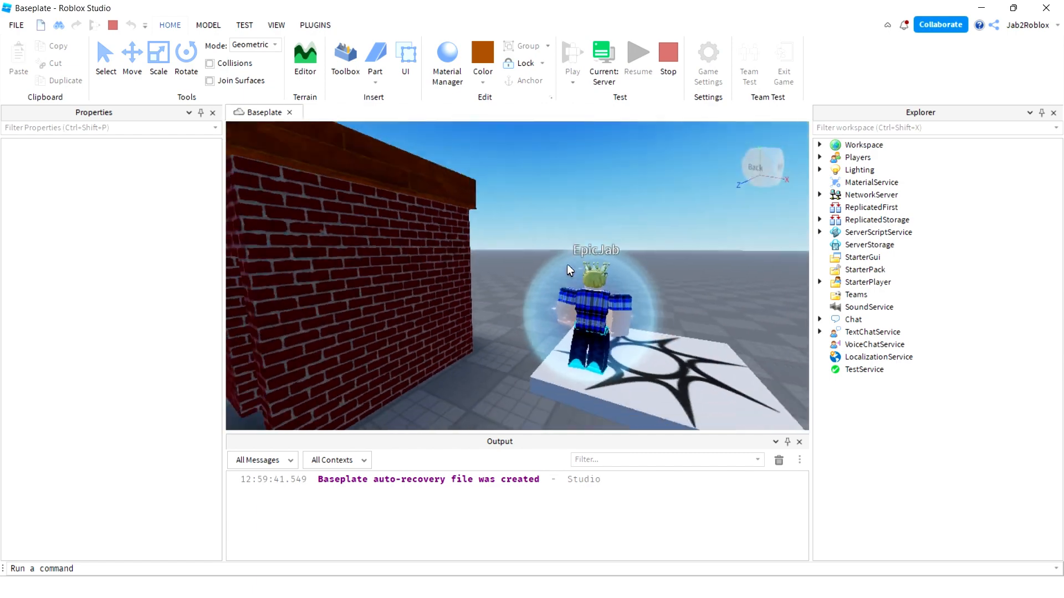
{"action": "scroll", "coordinate": [567, 265], "scroll_direction": "down", "scroll_amount": 1}
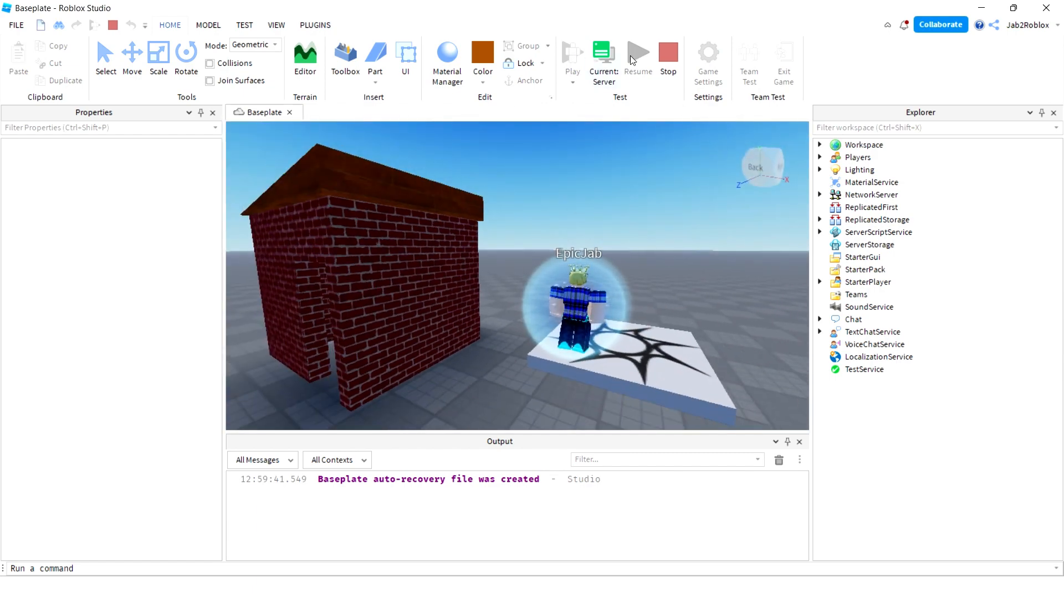
{"action": "left_click", "coordinate": [603, 61]}
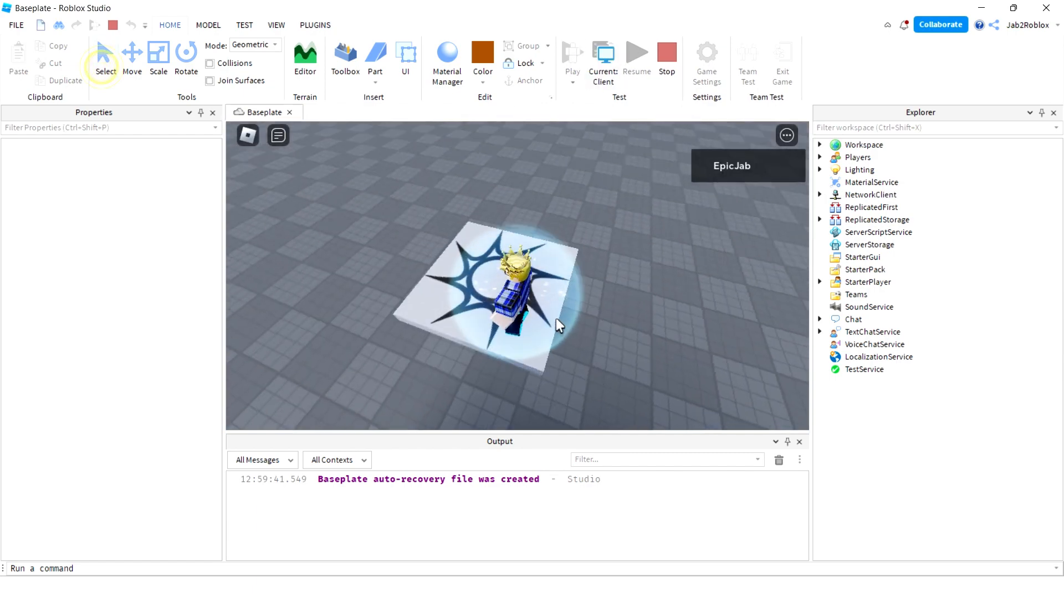
{"action": "right_click_drag", "start_coordinate": [556, 318], "coordinate": [556, 318]}
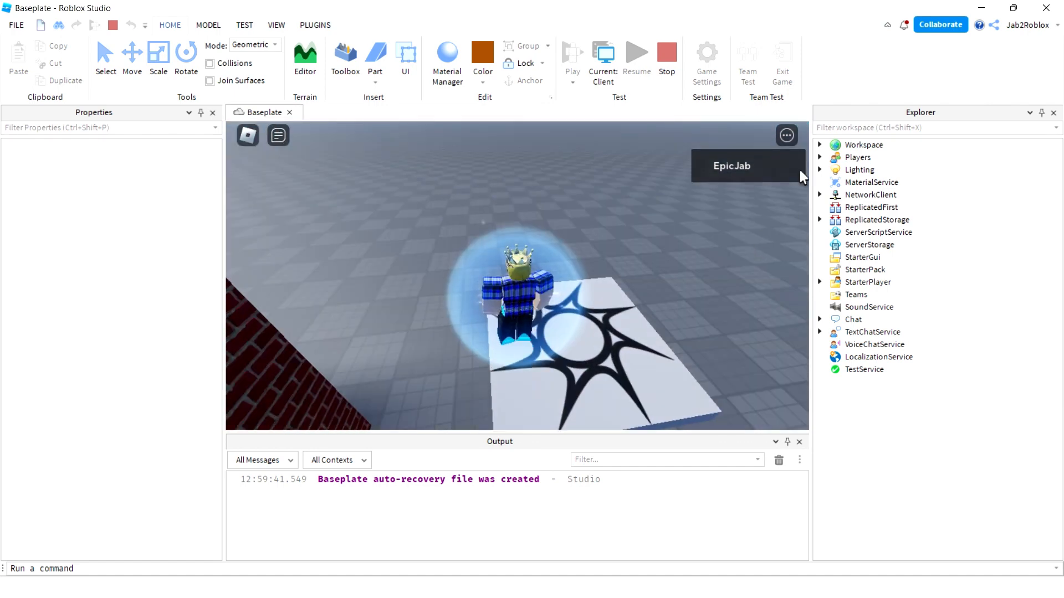
Expand Players during the playtest, examine the player object's children and properties, and collapse that object.
{"action": "left_click", "coordinate": [820, 144]}
{"action": "left_click", "coordinate": [819, 145]}
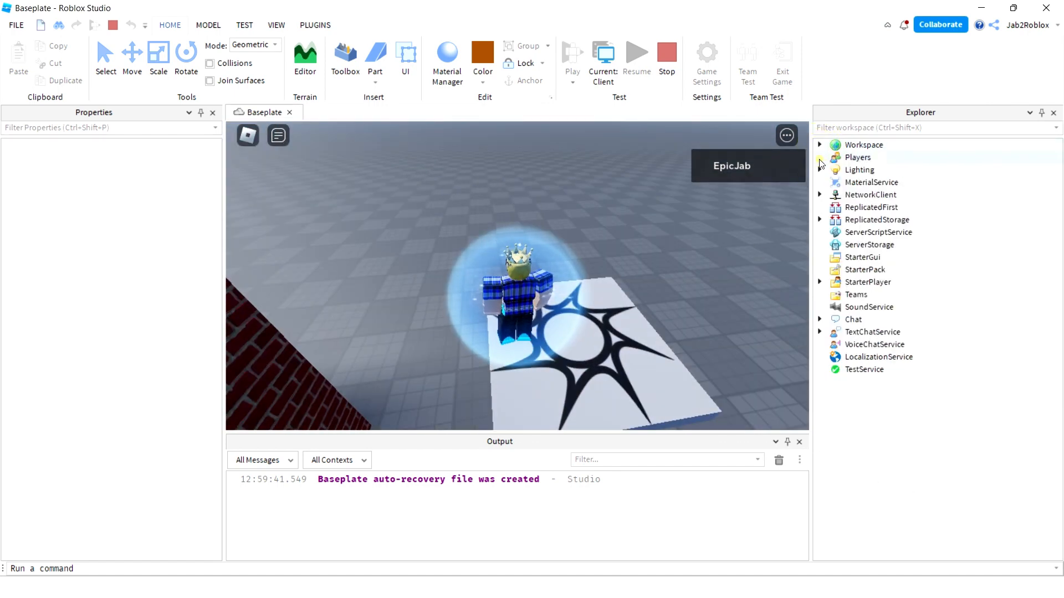
{"action": "left_click", "coordinate": [820, 157]}
{"action": "left_click", "coordinate": [833, 170]}
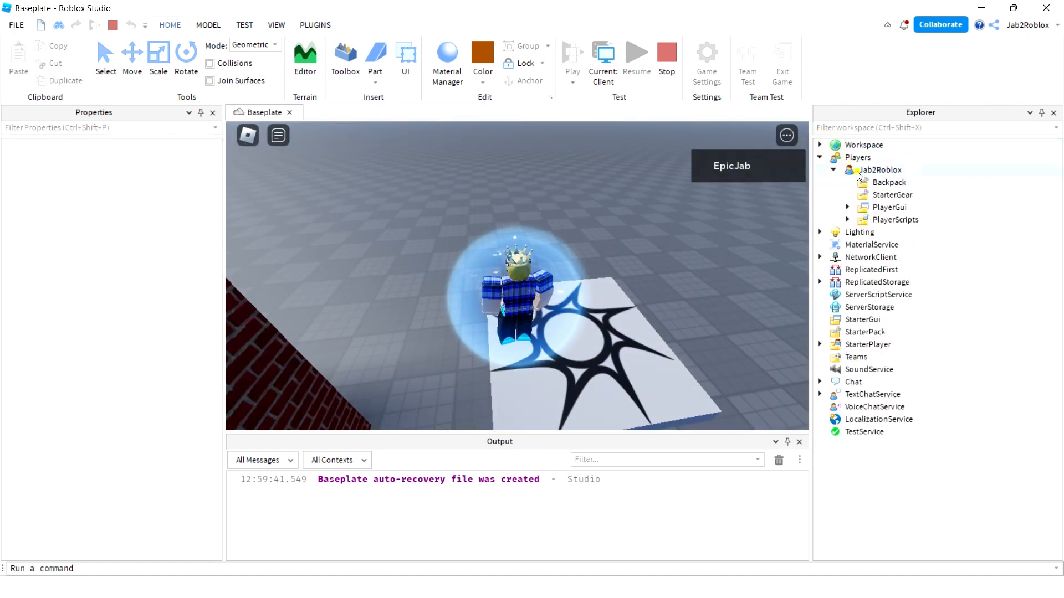
{"action": "left_click", "coordinate": [858, 171]}
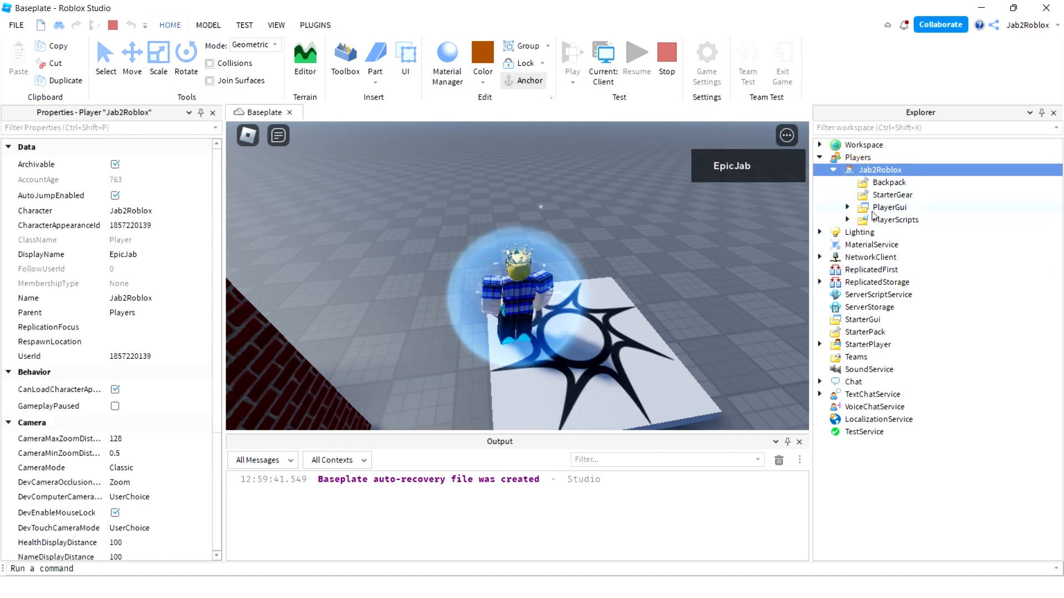
{"action": "left_click", "coordinate": [720, 164]}
{"action": "left_click", "coordinate": [415, 130]}
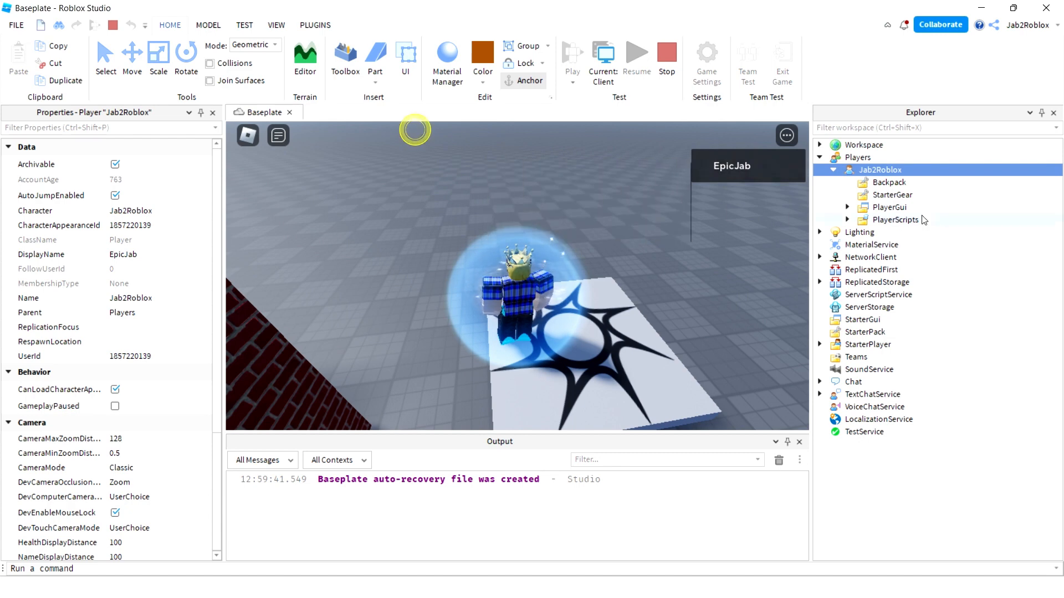
{"action": "left_click", "coordinate": [833, 170]}
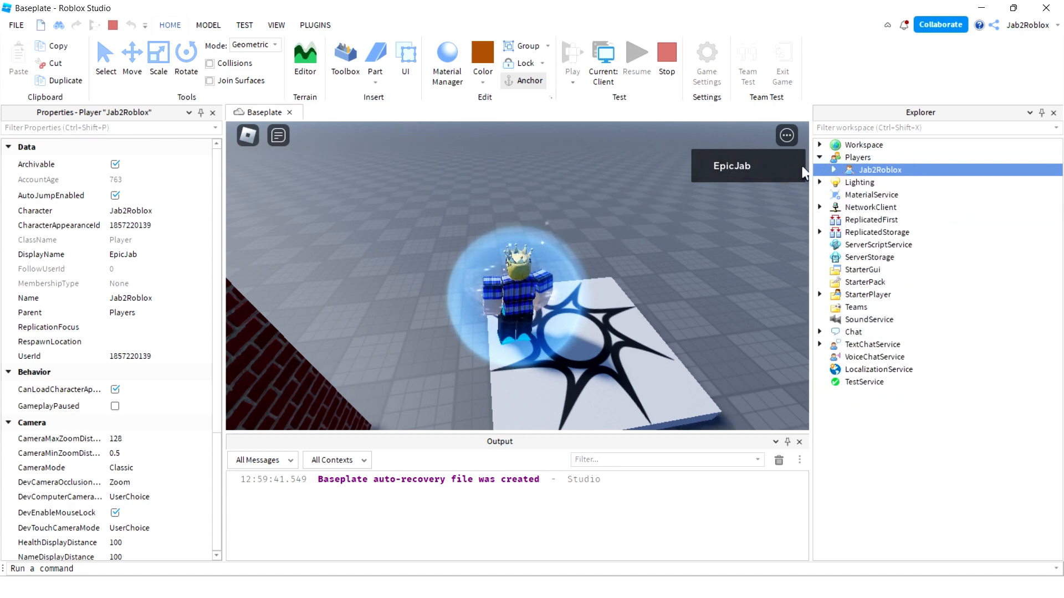
Expand the Workspace and compare the properties of the player's character model with those of the player object under Players.
{"action": "left_click", "coordinate": [819, 145]}
{"action": "left_click", "coordinate": [880, 195]}
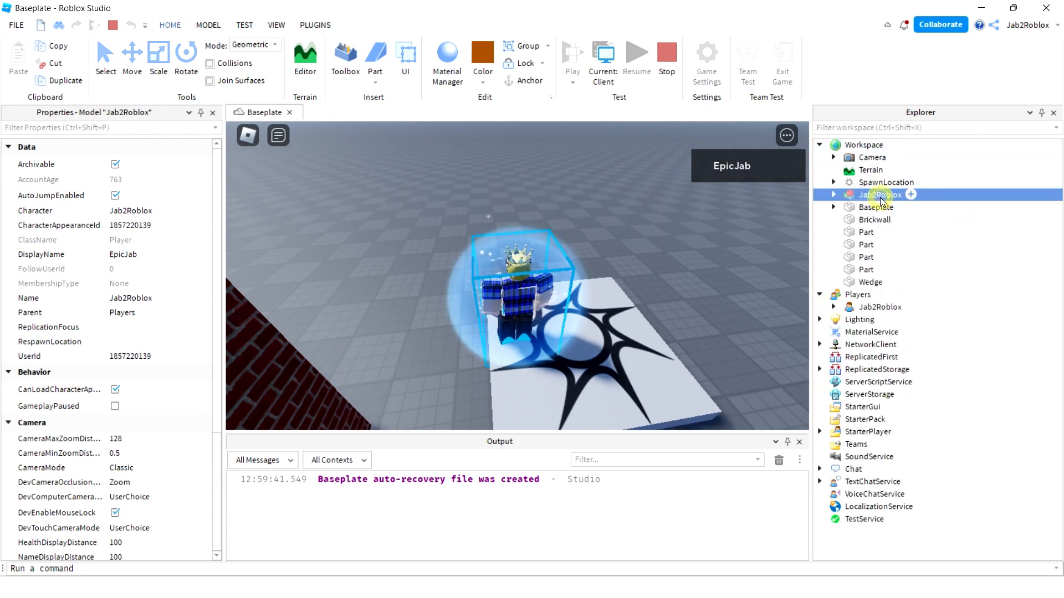
{"action": "left_click", "coordinate": [868, 308]}
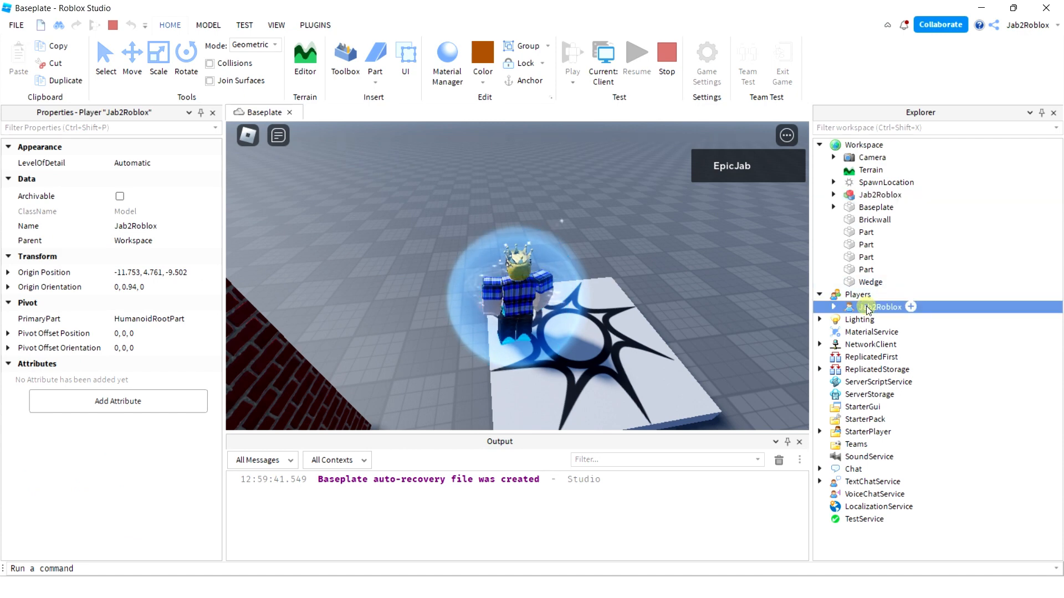
{"action": "left_click", "coordinate": [880, 195]}
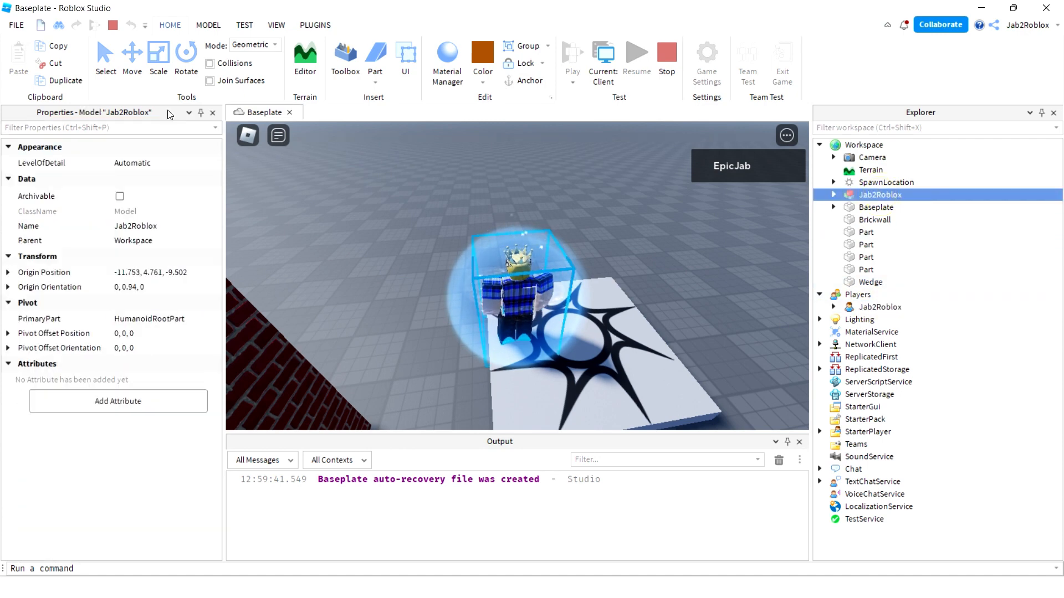
Move the player's character model sideways off the SpawnLocation to about X 6.4 and stop the playtest.
{"action": "left_click", "coordinate": [108, 65]}
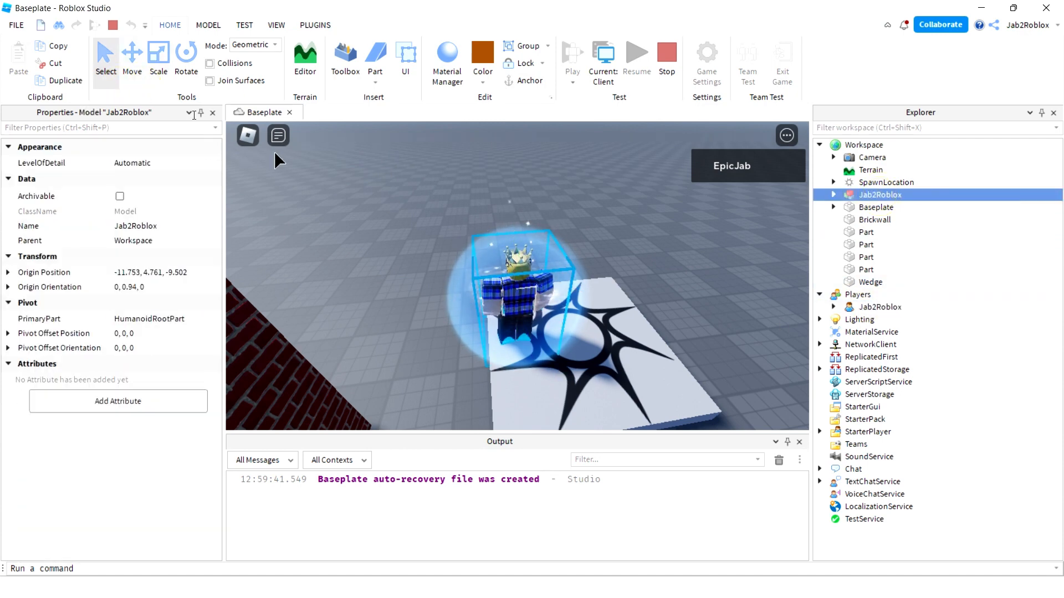
{"action": "left_click", "coordinate": [131, 71]}
{"action": "mouse_move", "coordinate": [566, 288]}
{"action": "left_mouse_down"}
{"action": "mouse_move", "coordinate": [622, 289]}
{"action": "mouse_move", "coordinate": [524, 279]}
{"action": "mouse_move", "coordinate": [579, 289]}
{"action": "left_mouse_up"}
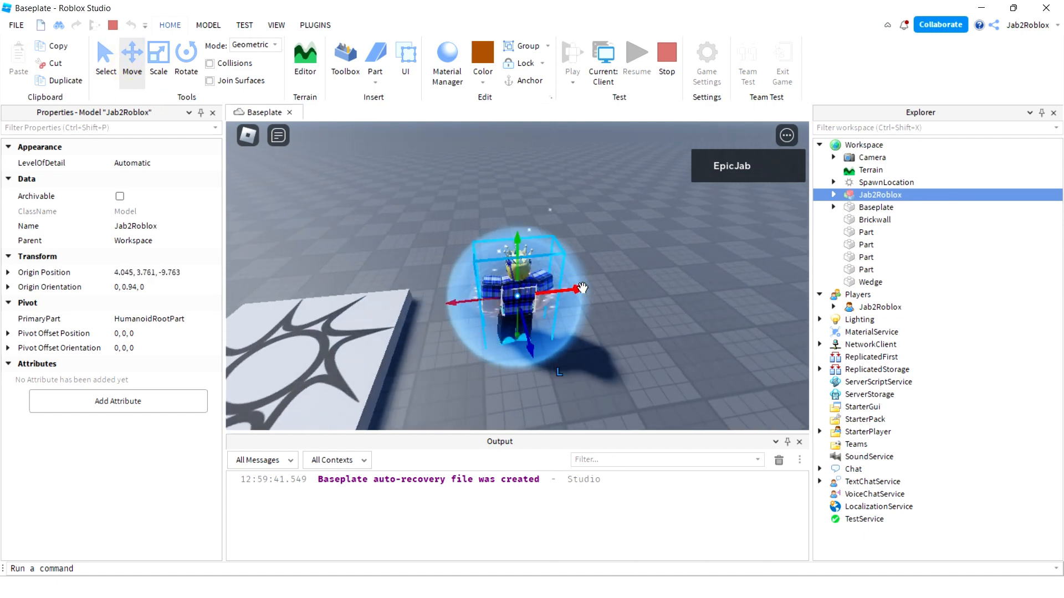
{"action": "left_click", "coordinate": [665, 74]}
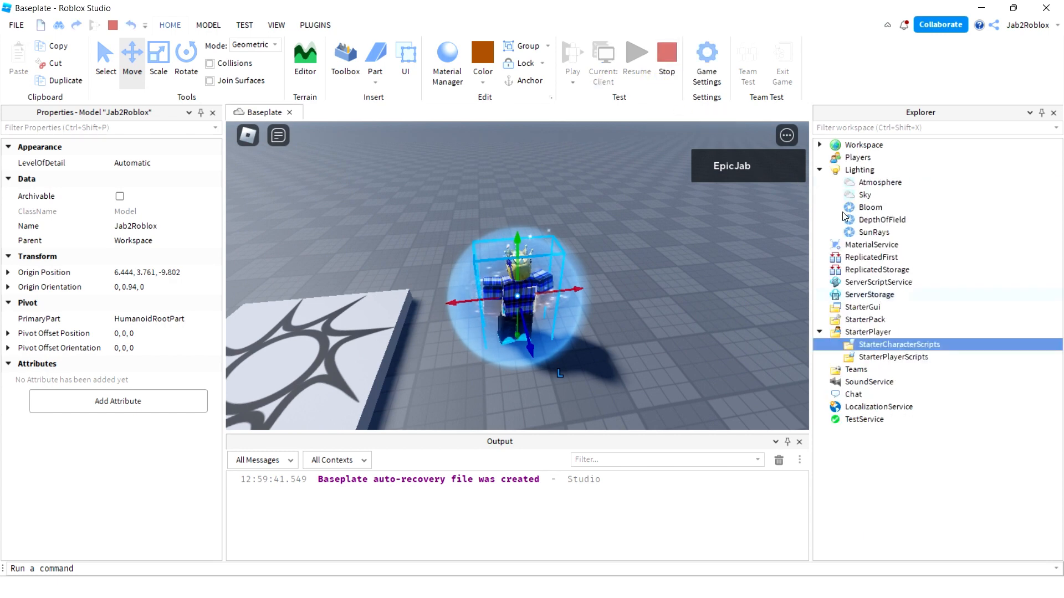
Collapse Lighting and StarterPlayer, view the properties of Teams, SoundService and Chat, and clear the selection.
{"action": "left_click", "coordinate": [819, 170]}
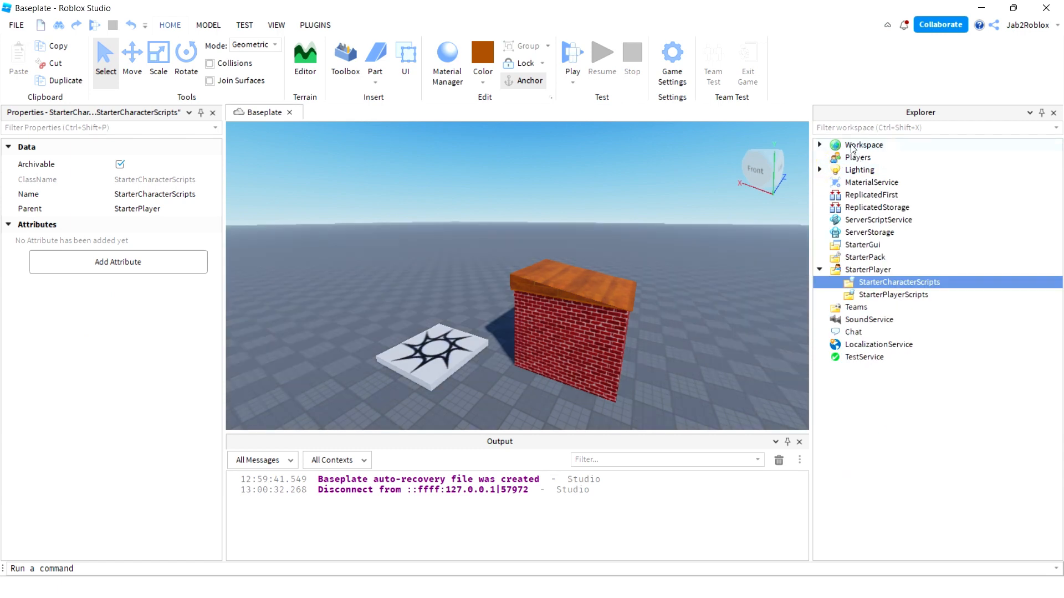
{"action": "left_click", "coordinate": [819, 269]}
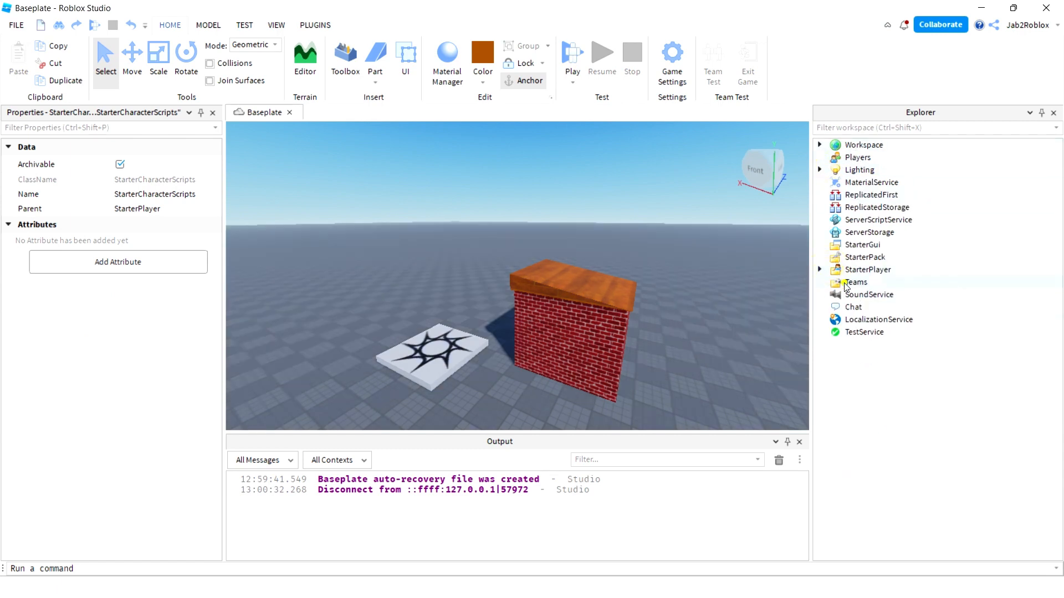
{"action": "left_click", "coordinate": [849, 281]}
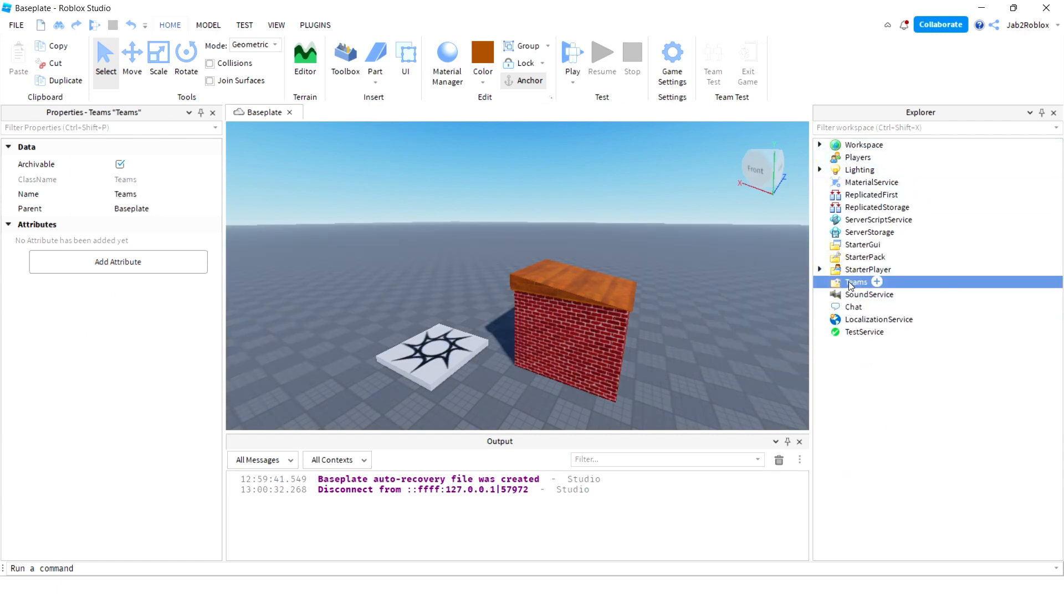
{"action": "left_click", "coordinate": [850, 294]}
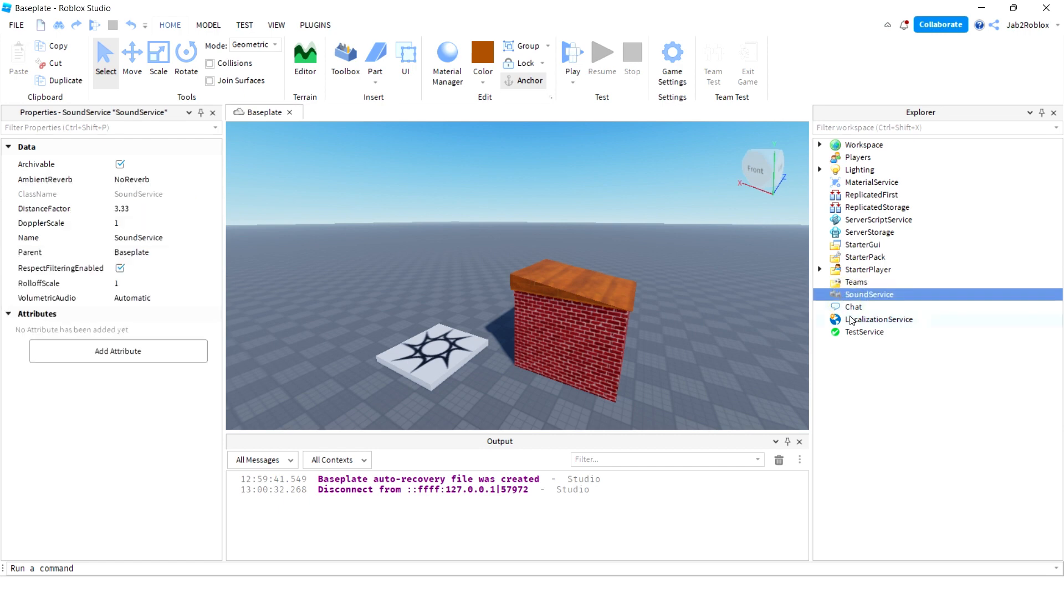
{"action": "left_click", "coordinate": [848, 308]}
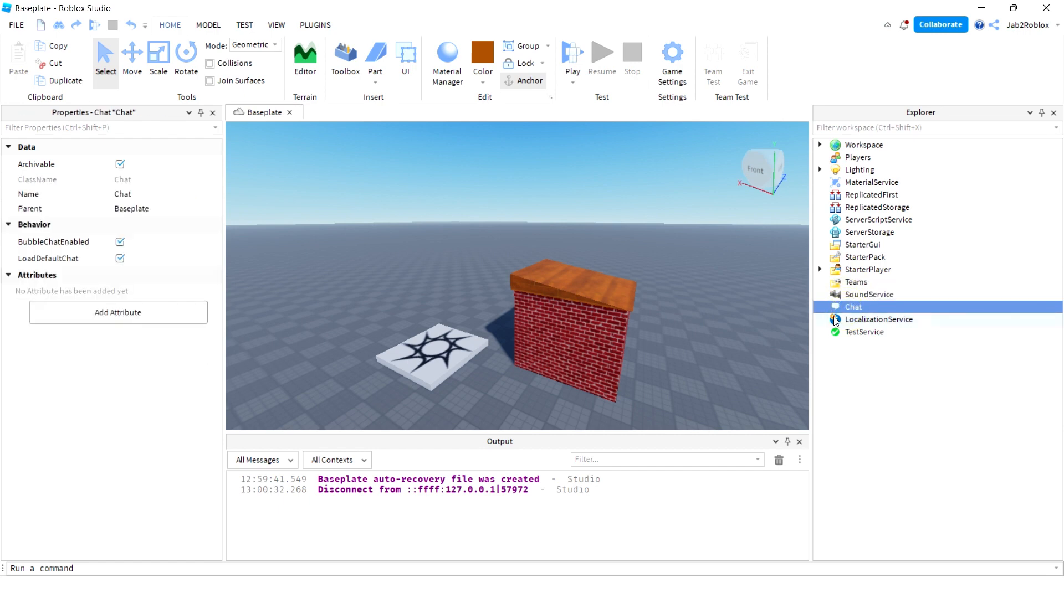
{"action": "left_click", "coordinate": [703, 276]}
Open the Material Manager and browse the available materials.
{"action": "right_click_drag", "start_coordinate": [579, 217], "coordinate": [580, 216]}
{"action": "key", "text": "w"}
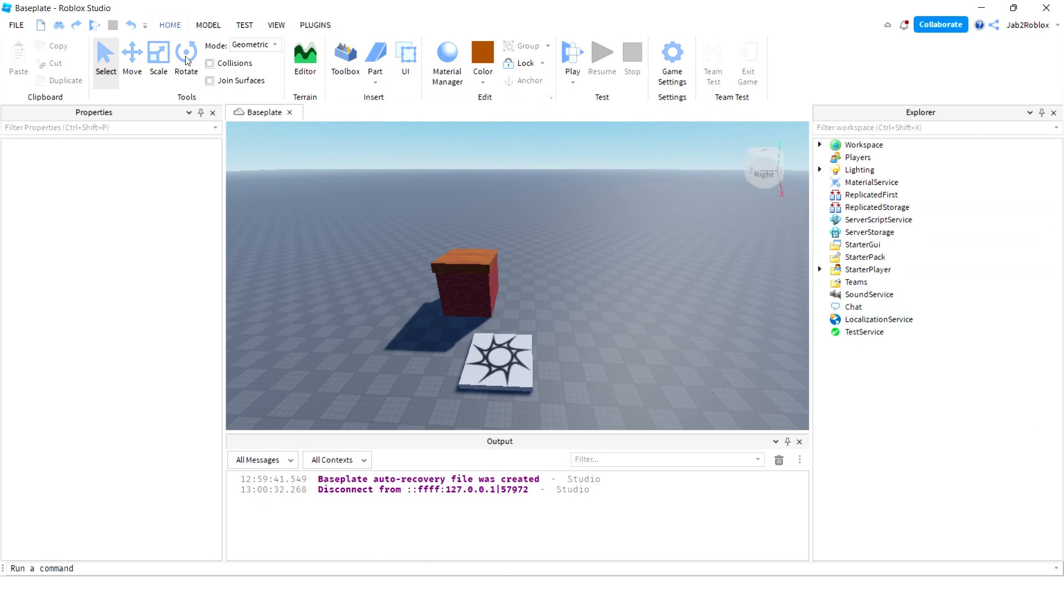
{"action": "left_click", "coordinate": [448, 61]}
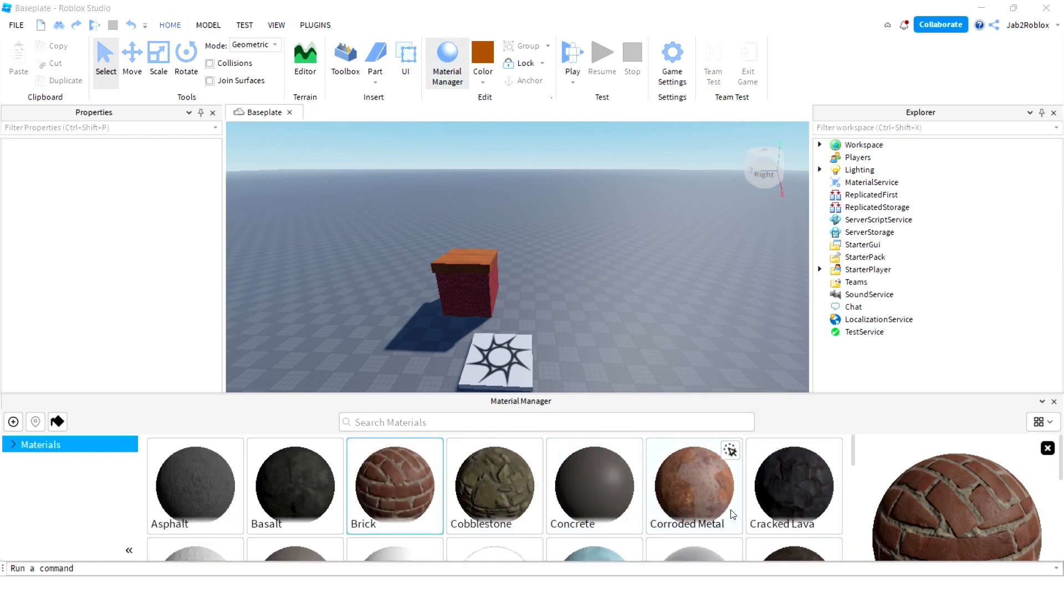
{"action": "scroll", "coordinate": [693, 477], "scroll_direction": "down", "scroll_amount": 3}
{"action": "scroll", "coordinate": [1012, 500], "scroll_direction": "down", "scroll_amount": 3}
{"action": "scroll", "coordinate": [787, 487], "scroll_direction": "down", "scroll_amount": 8}
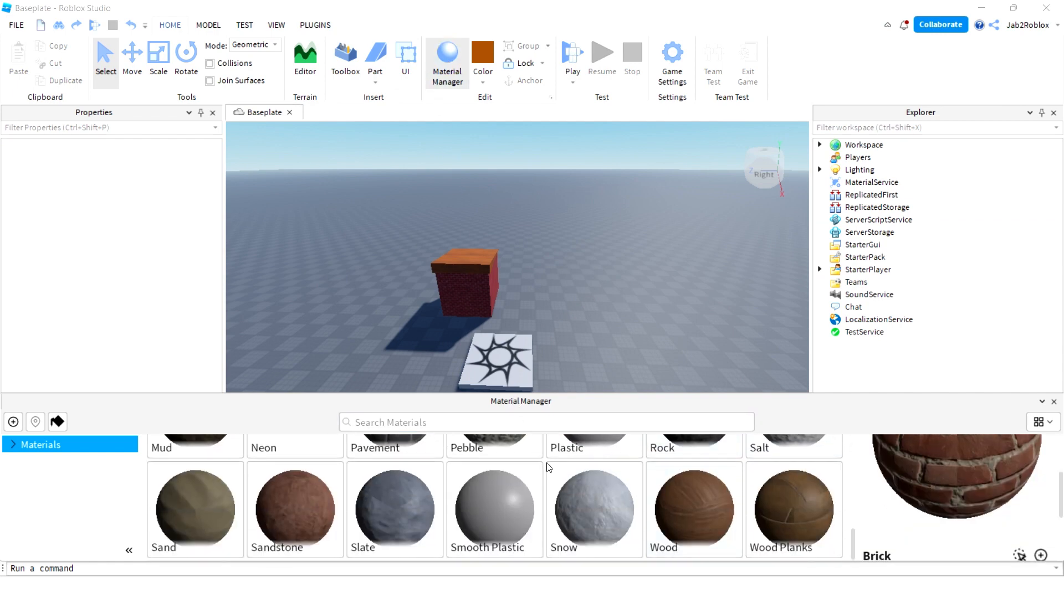
{"action": "scroll", "coordinate": [467, 511], "scroll_direction": "up", "scroll_amount": 6}
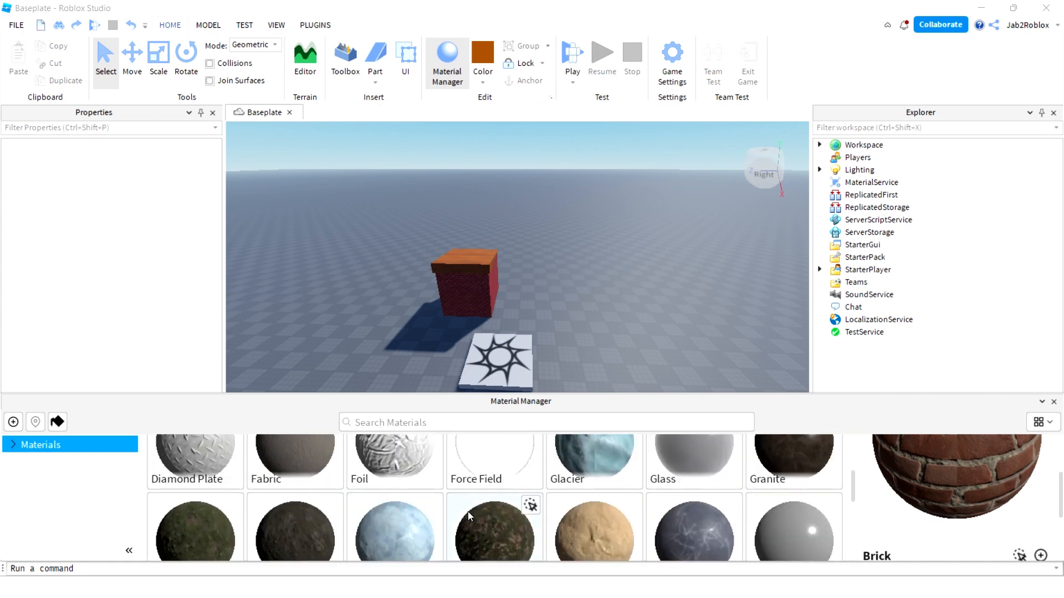
Close the Material Manager and open the Toolbox, docked between the Properties and the 3D view.
{"action": "left_click", "coordinate": [1053, 402]}
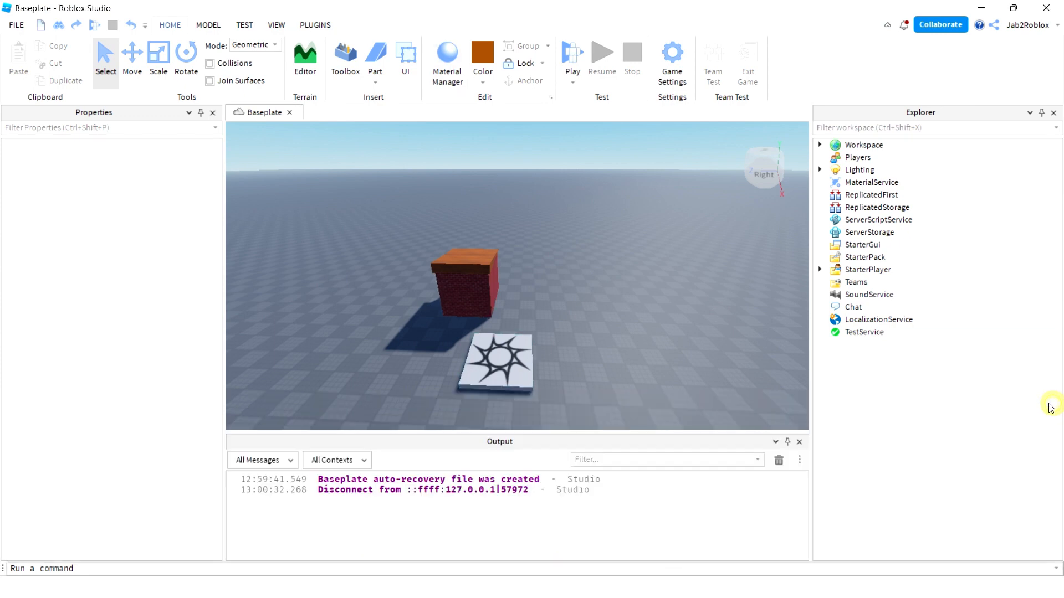
{"action": "key", "text": "w"}
{"action": "right_click_drag", "start_coordinate": [388, 214], "coordinate": [388, 214]}
{"action": "key", "text": "s"}
{"action": "key", "text": "s"}
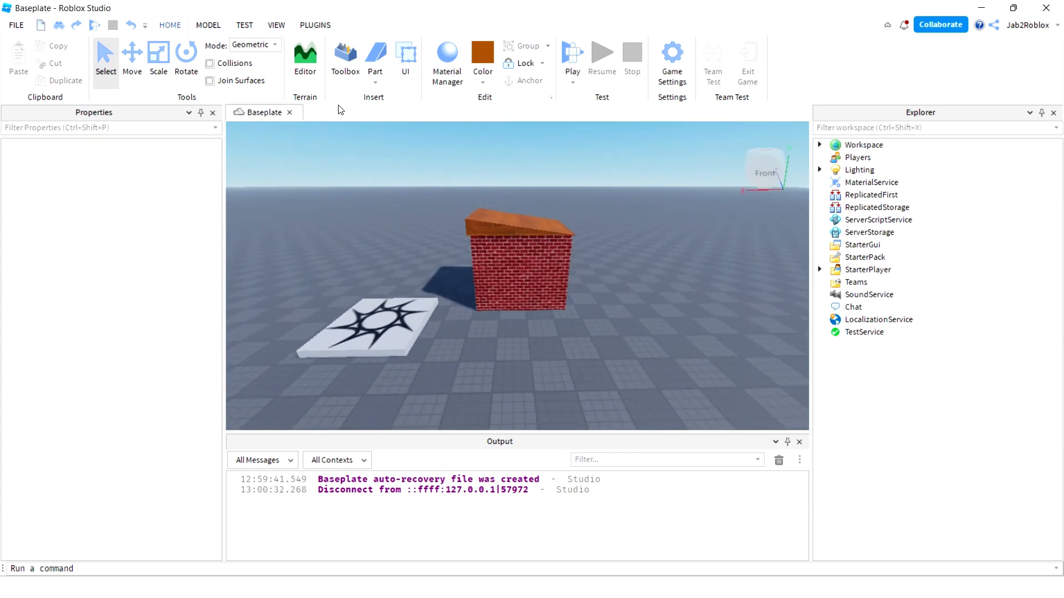
{"action": "left_click", "coordinate": [346, 62]}
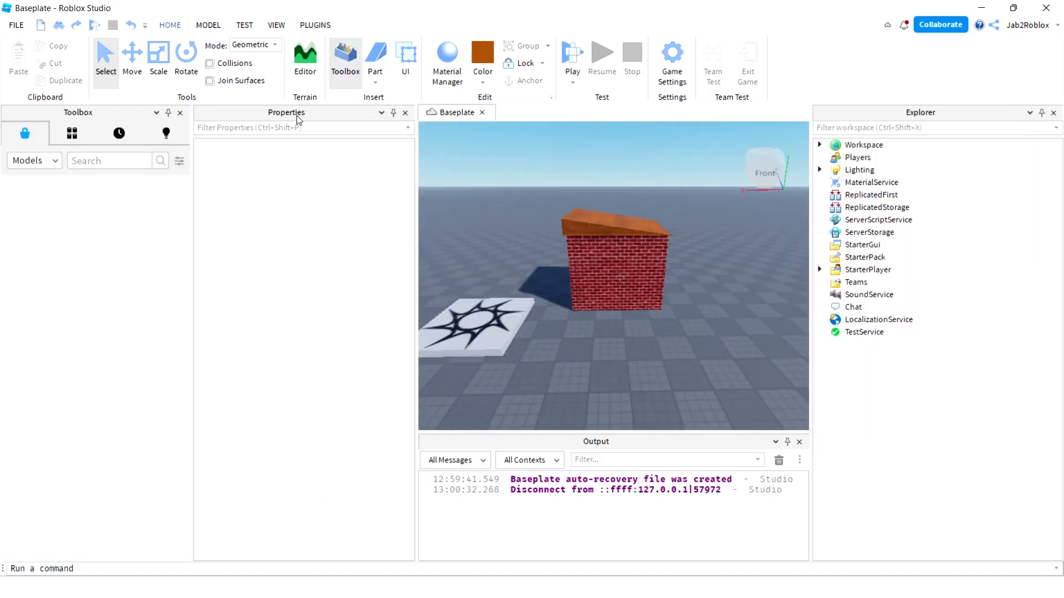
{"action": "mouse_move", "coordinate": [91, 113]}
{"action": "left_mouse_down"}
{"action": "mouse_move", "coordinate": [363, 212]}
{"action": "mouse_move", "coordinate": [449, 285]}
{"action": "mouse_move", "coordinate": [476, 256]}
{"action": "mouse_move", "coordinate": [466, 262]}
{"action": "mouse_move", "coordinate": [489, 267]}
{"action": "mouse_move", "coordinate": [464, 270]}
{"action": "left_mouse_up"}
{"action": "left_click_drag", "start_coordinate": [573, 277], "coordinate": [573, 277]}
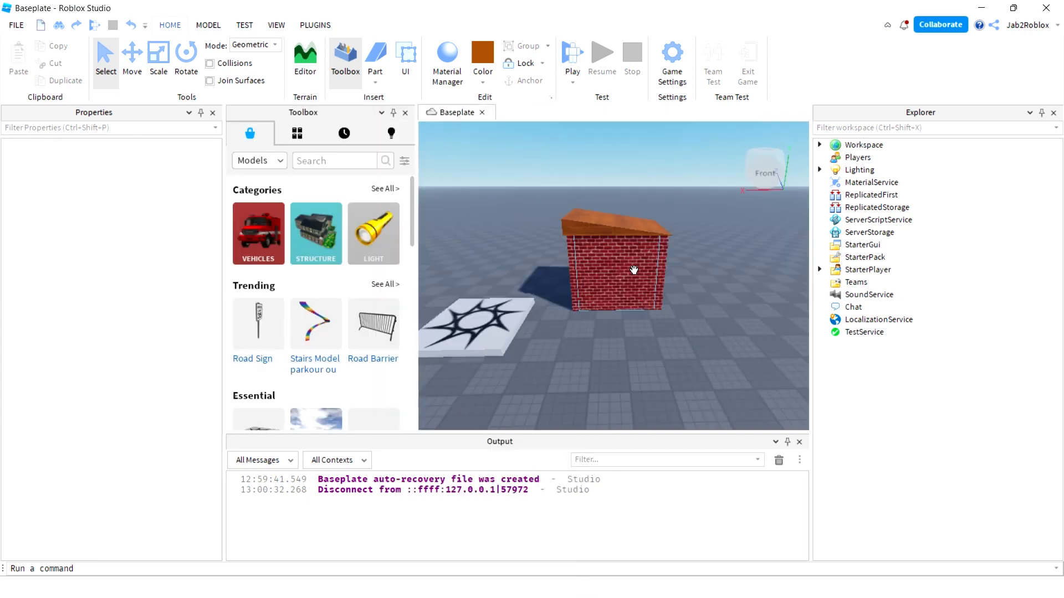
Open the Vehicles category in the Toolbox's Models and browse its cars, boats and planes.
{"action": "key", "text": "s"}
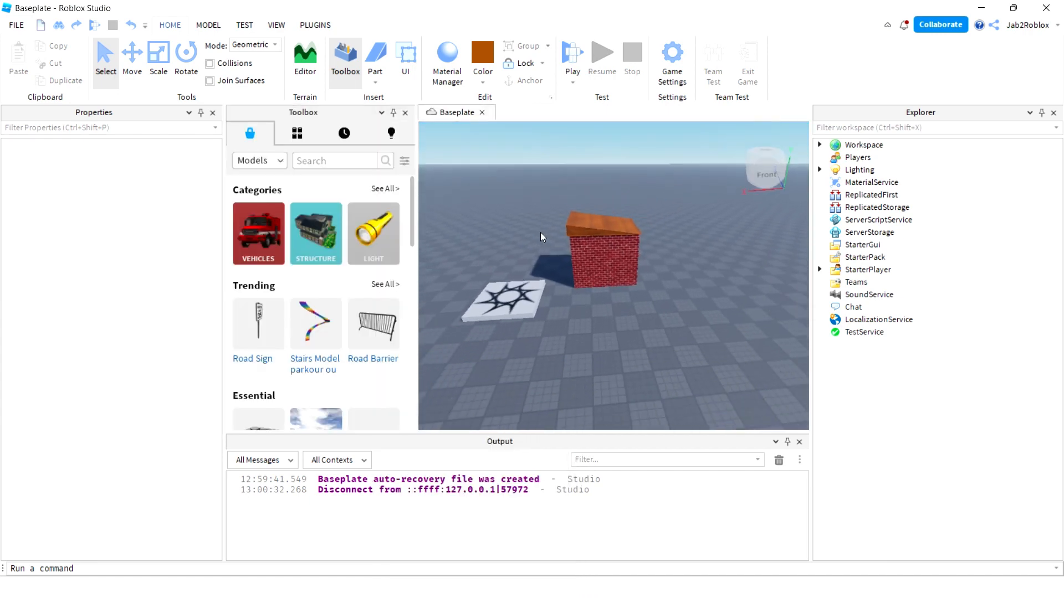
{"action": "right_click_drag", "start_coordinate": [540, 232], "coordinate": [514, 252]}
{"action": "key", "text": "w"}
{"action": "key", "text": "s"}
{"action": "key", "text": "w"}
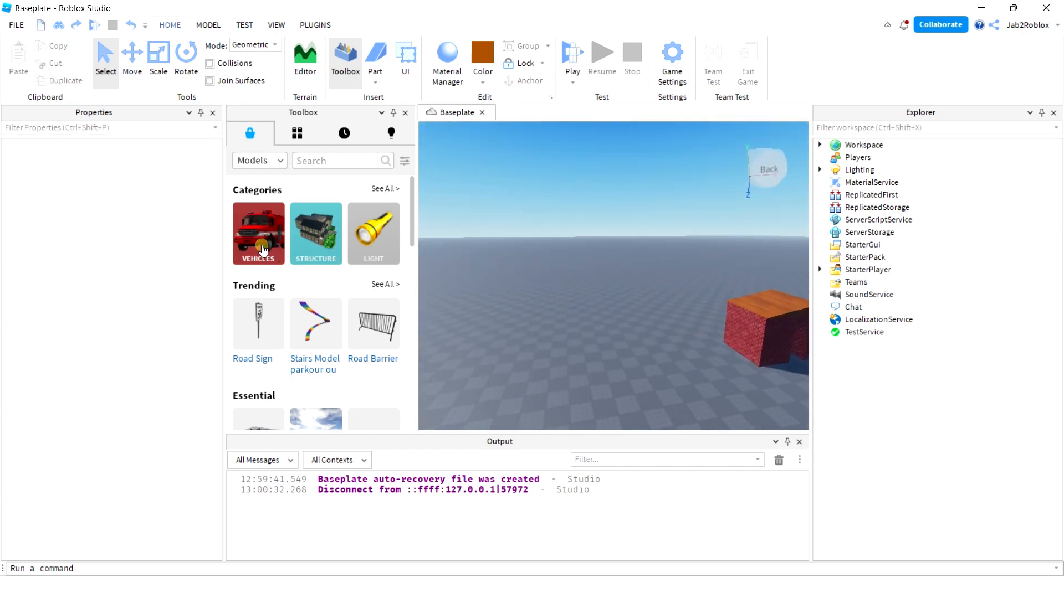
{"action": "left_click", "coordinate": [263, 250]}
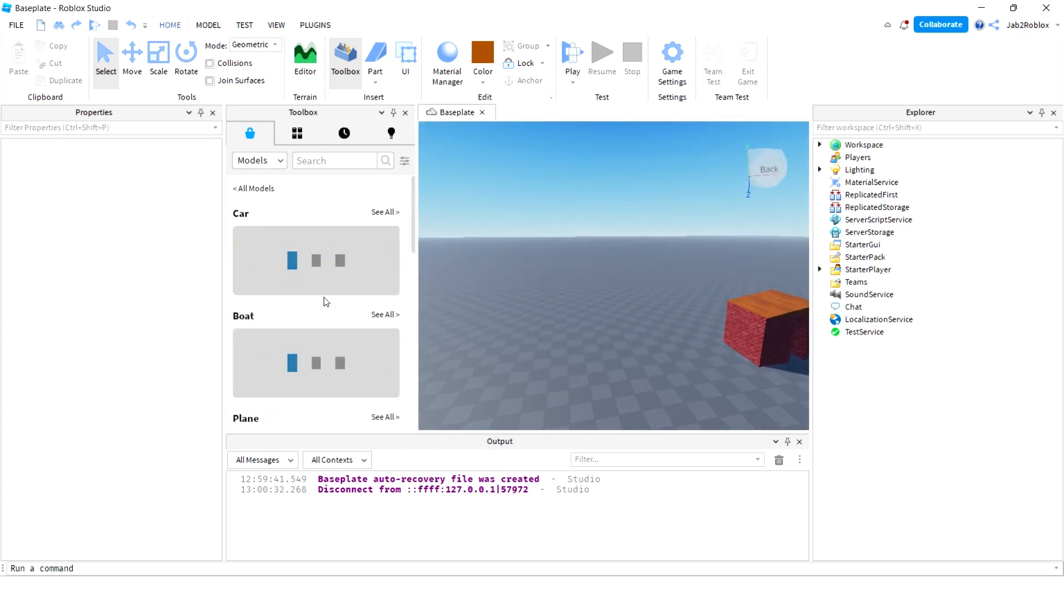
{"action": "scroll", "coordinate": [260, 363], "scroll_direction": "down", "scroll_amount": 2}
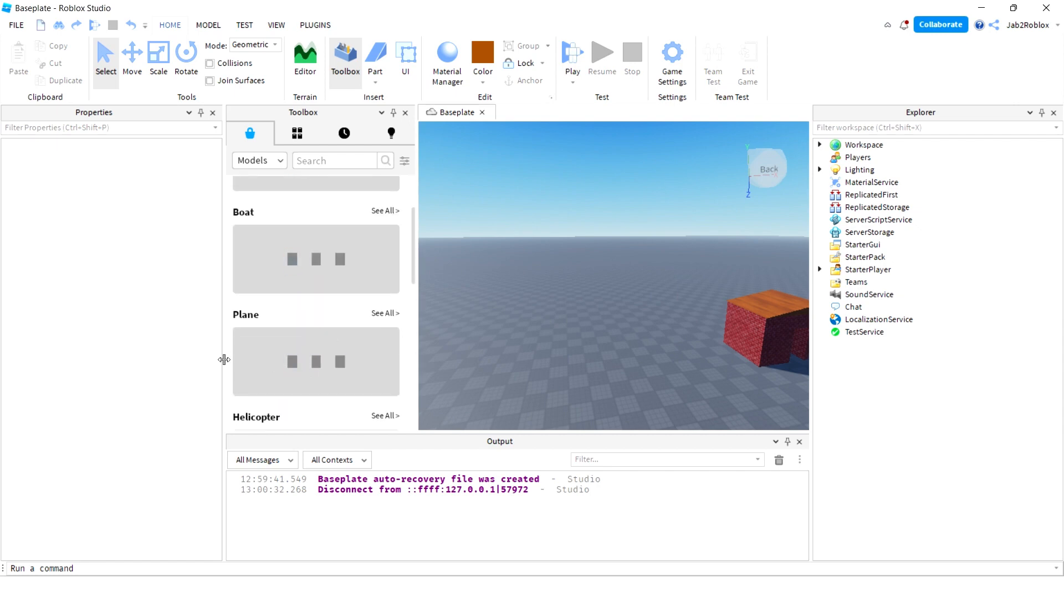
{"action": "scroll", "coordinate": [358, 370], "scroll_direction": "down", "scroll_amount": 3}
{"action": "scroll", "coordinate": [311, 354], "scroll_direction": "up", "scroll_amount": 3}
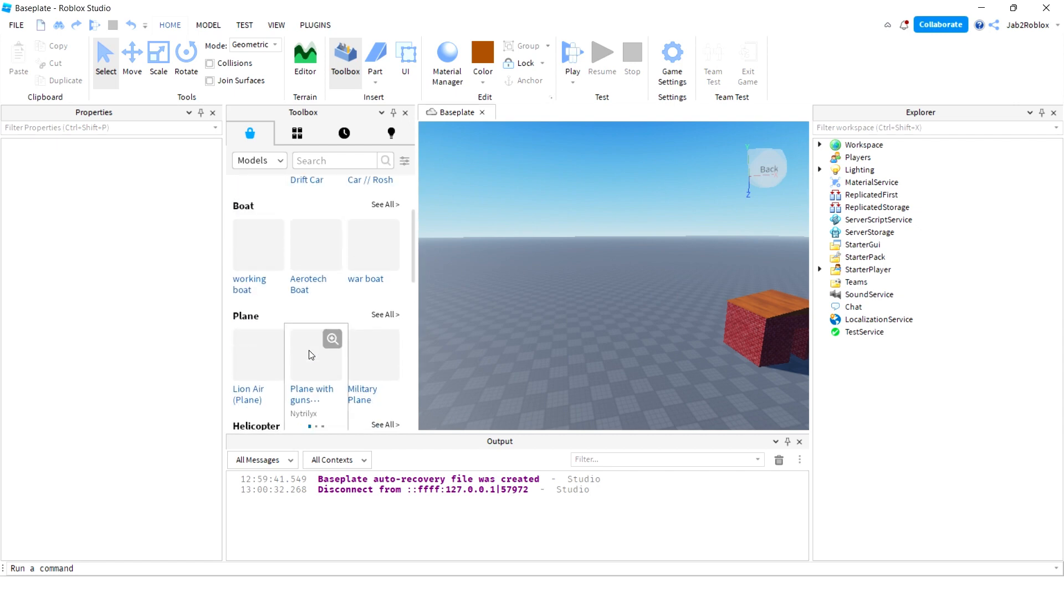
{"action": "scroll", "coordinate": [310, 355], "scroll_direction": "up", "scroll_amount": 2}
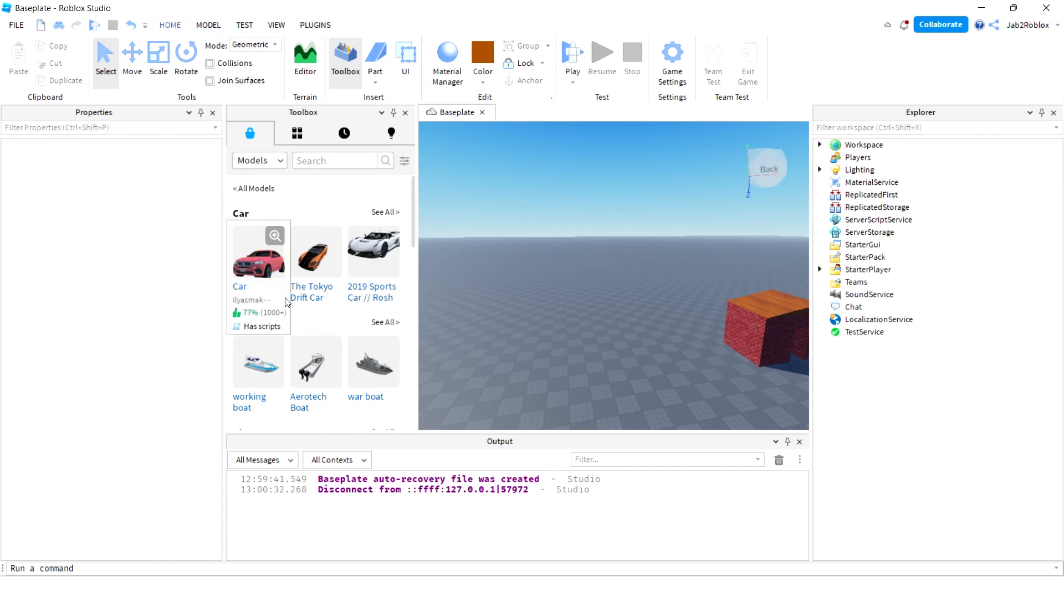
Insert the Car model from the Vehicles category and acknowledge the notice about its included scripts.
{"action": "scroll", "coordinate": [326, 320], "scroll_direction": "down", "scroll_amount": 2}
{"action": "scroll", "coordinate": [325, 321], "scroll_direction": "down", "scroll_amount": 4}
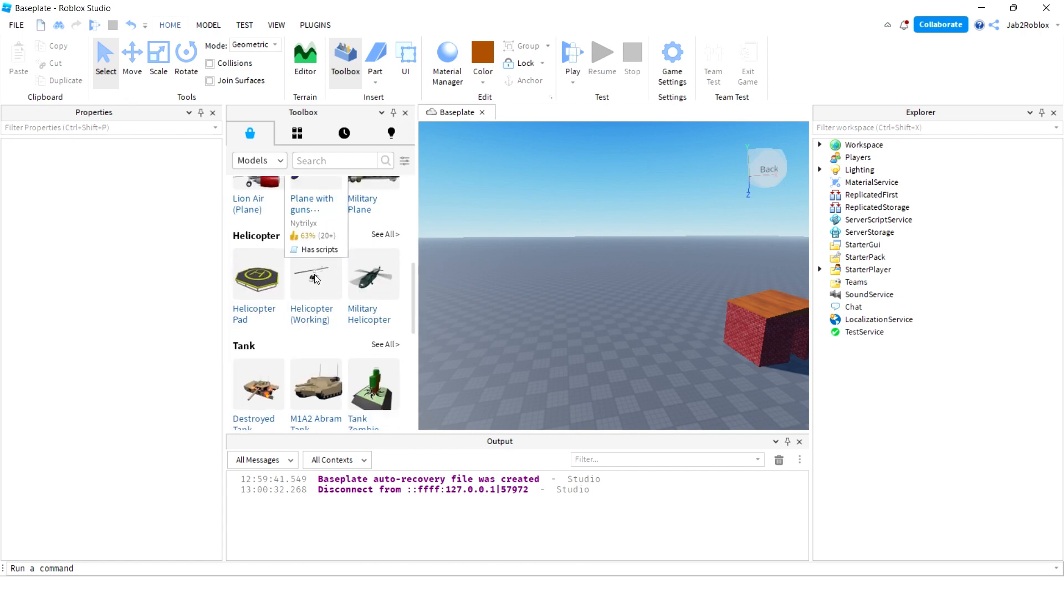
{"action": "scroll", "coordinate": [335, 308], "scroll_direction": "down", "scroll_amount": 2}
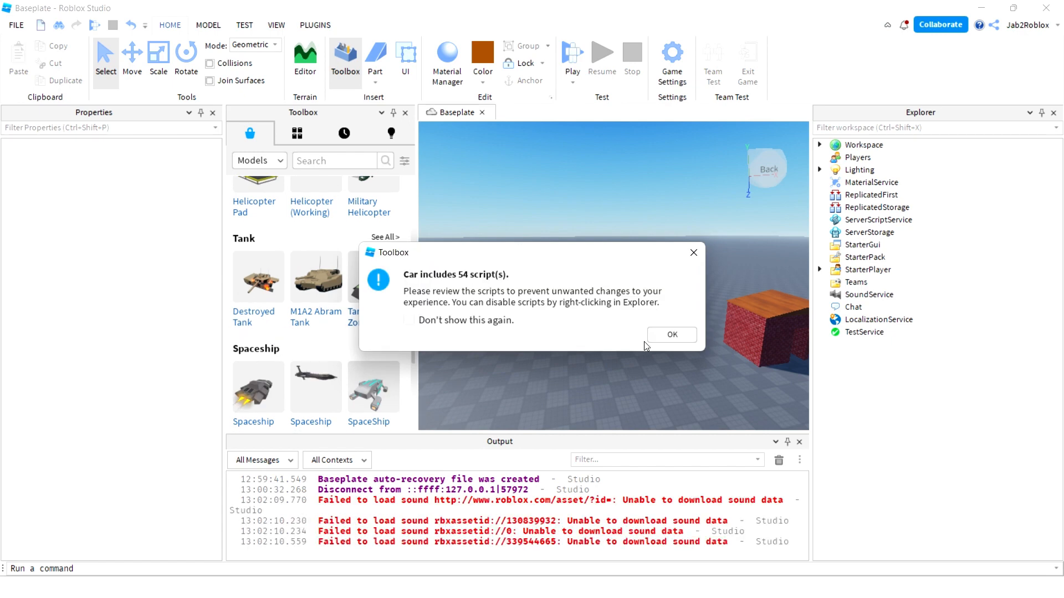
{"action": "left_click", "coordinate": [672, 334]}
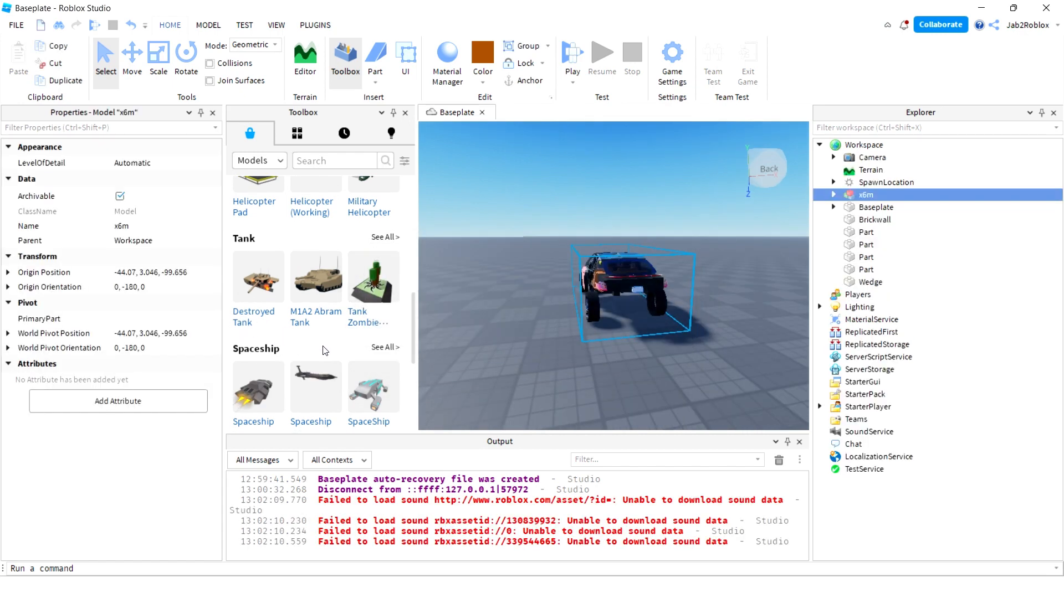
Move the car across the baseplate to about -48, 3, -45 near the brick structure, and close the Toolbox.
{"action": "scroll", "coordinate": [336, 351], "scroll_direction": "down", "scroll_amount": 4}
{"action": "scroll", "coordinate": [615, 280], "scroll_direction": "up", "scroll_amount": 5}
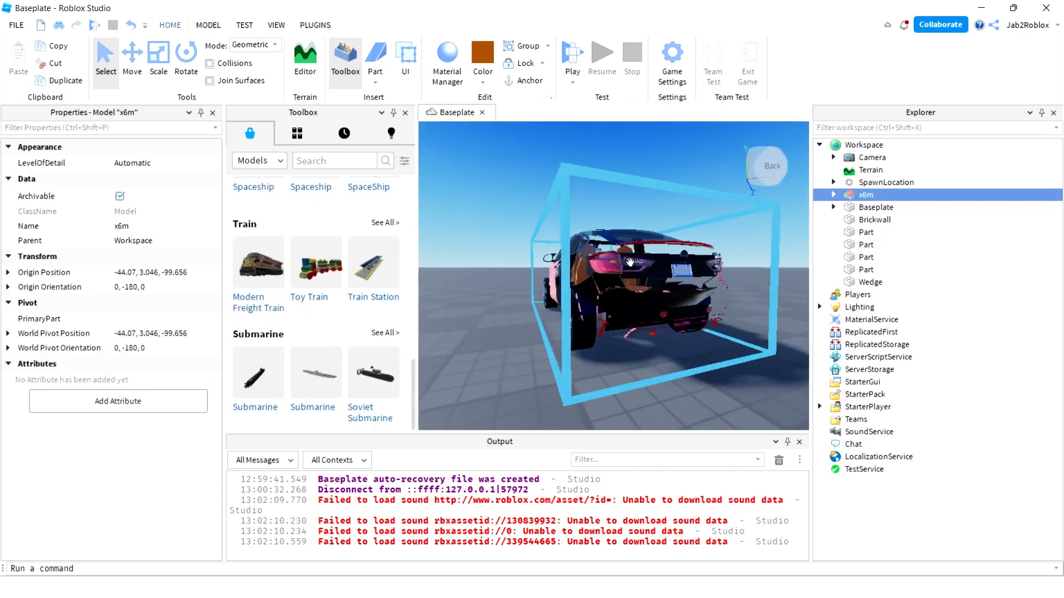
{"action": "right_click_drag", "start_coordinate": [600, 259], "coordinate": [619, 261]}
{"action": "scroll", "coordinate": [618, 260], "scroll_direction": "down", "scroll_amount": 8}
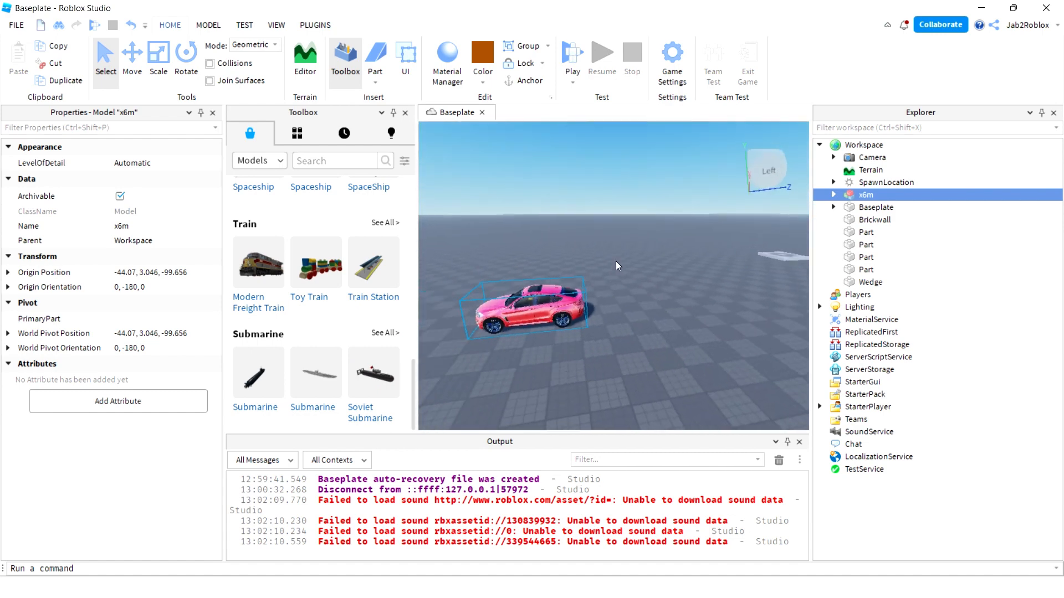
{"action": "left_click_drag", "start_coordinate": [591, 311], "coordinate": [611, 312]}
{"action": "right_click_drag", "start_coordinate": [611, 311], "coordinate": [615, 308]}
{"action": "left_click_drag", "start_coordinate": [582, 296], "coordinate": [592, 257]}
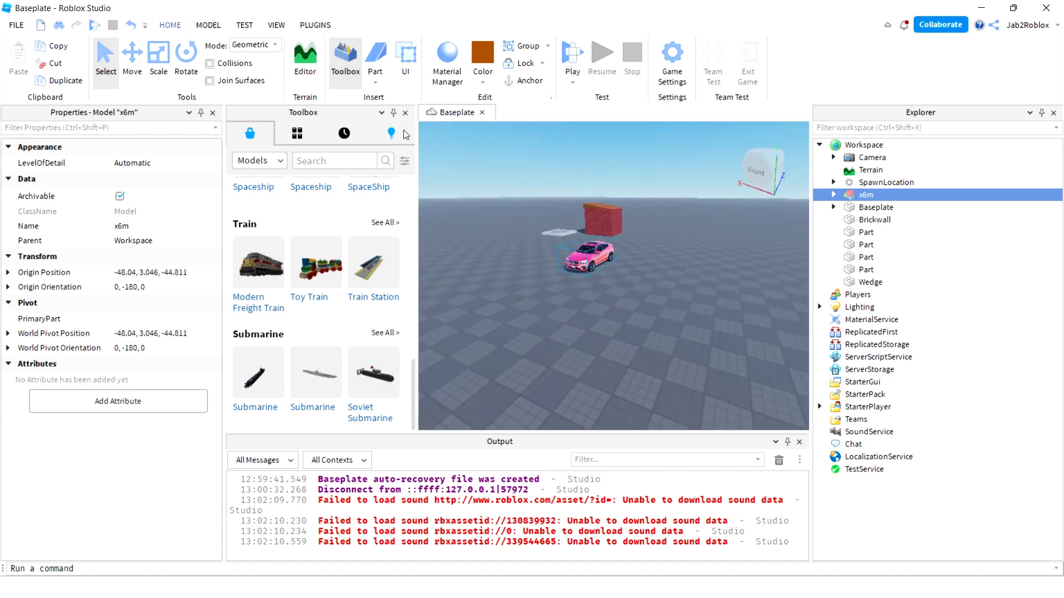
{"action": "left_click", "coordinate": [406, 114]}
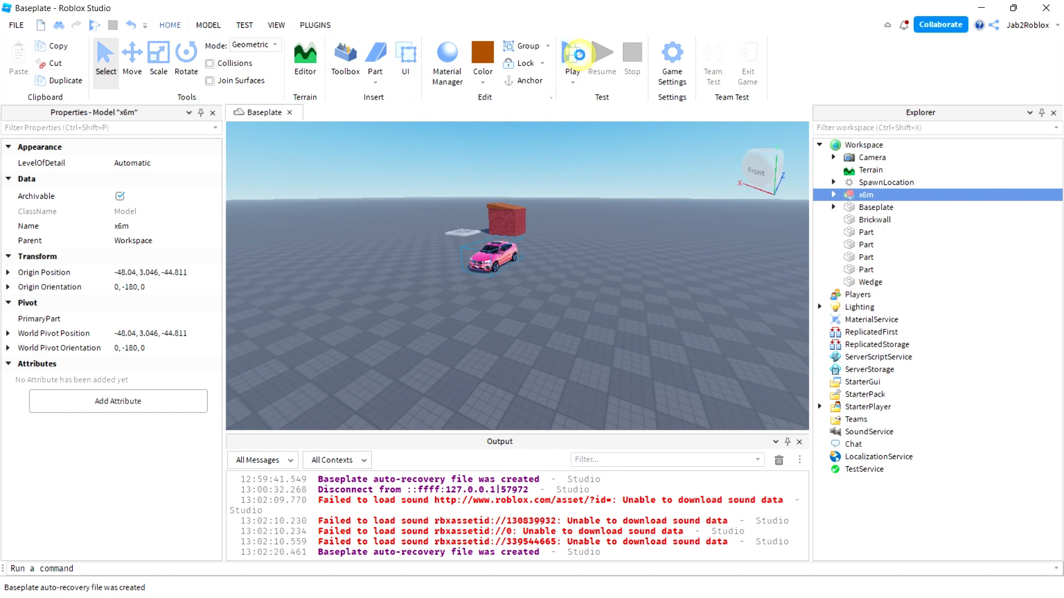
Start a playtest, walk the character to the car and drive it around the baseplate.
{"action": "left_click", "coordinate": [575, 56]}
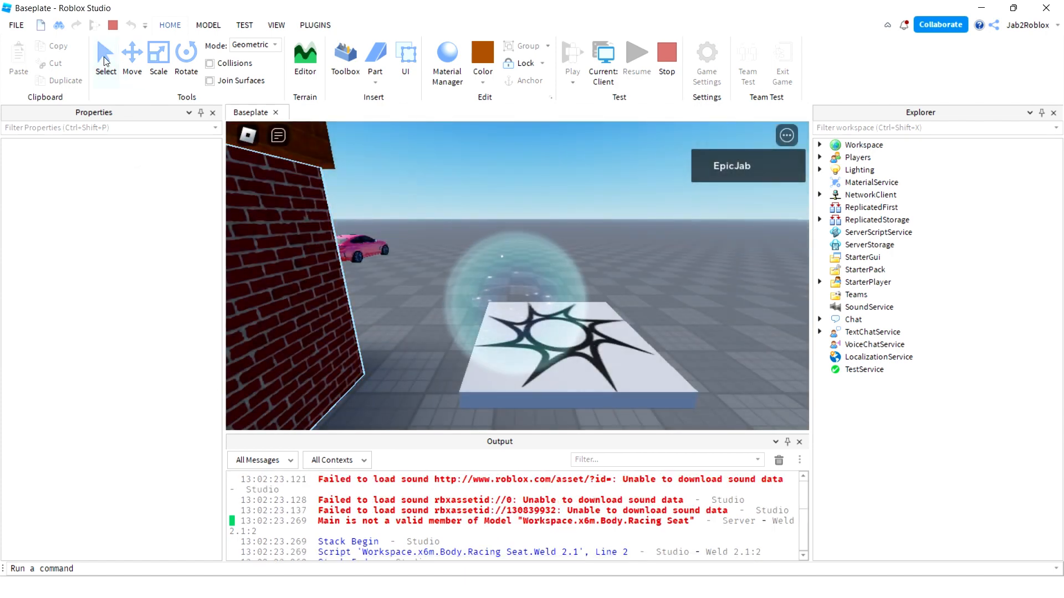
{"action": "left_click", "coordinate": [96, 63]}
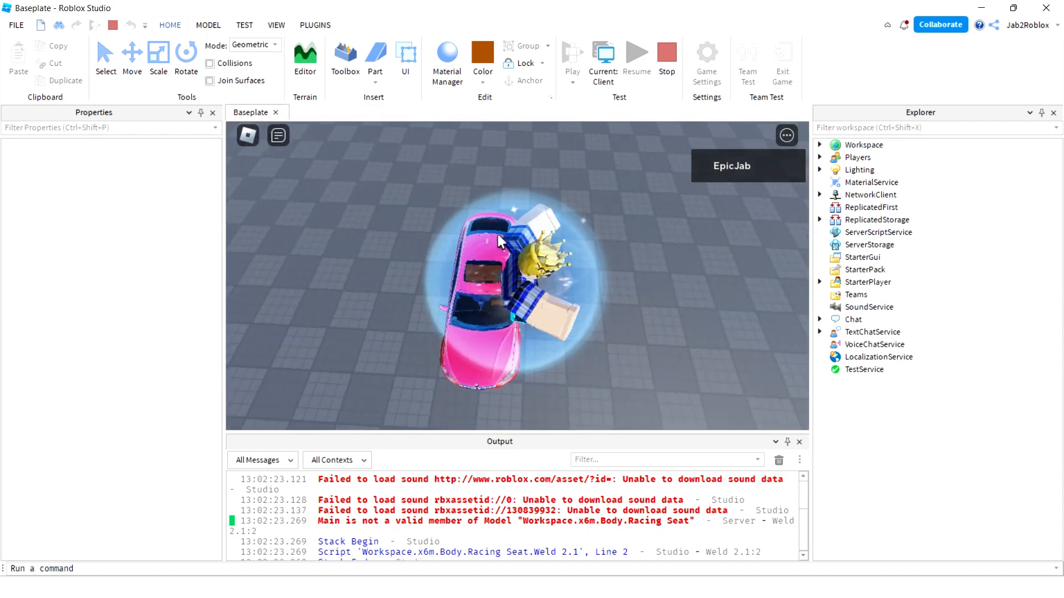
{"action": "right_click_drag", "start_coordinate": [498, 235], "coordinate": [498, 235]}
{"action": "key", "text": "w"}
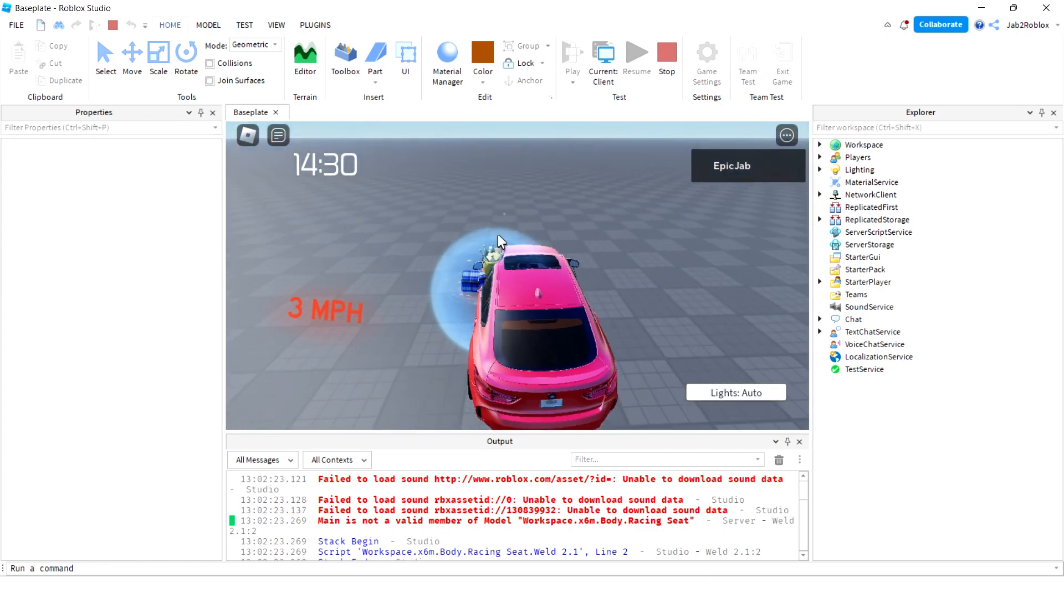
{"action": "key", "text": "a"}
Jump the character out of the car, walk away from it and stop the playtest.
{"action": "key", "text": "space"}
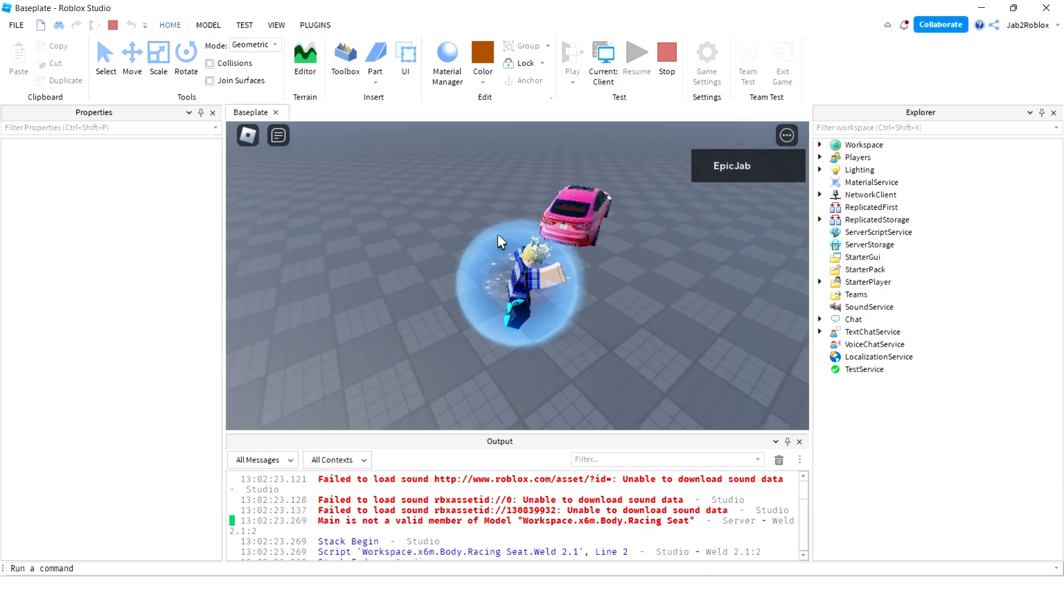
{"action": "key", "text": "w"}
{"action": "right_click_drag", "start_coordinate": [498, 236], "coordinate": [502, 243]}
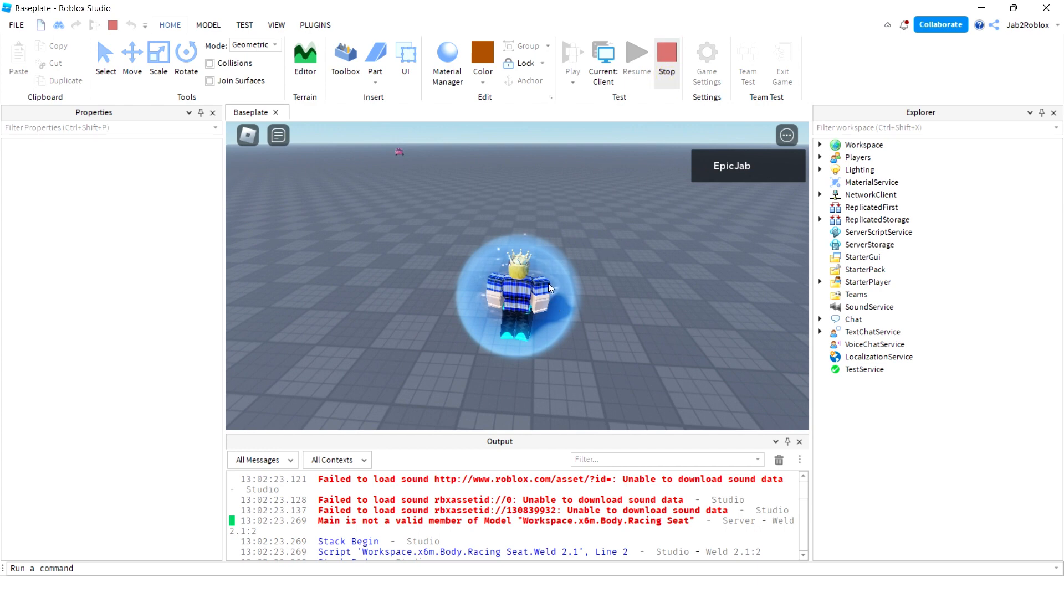
{"action": "key", "text": "shift+F5"}
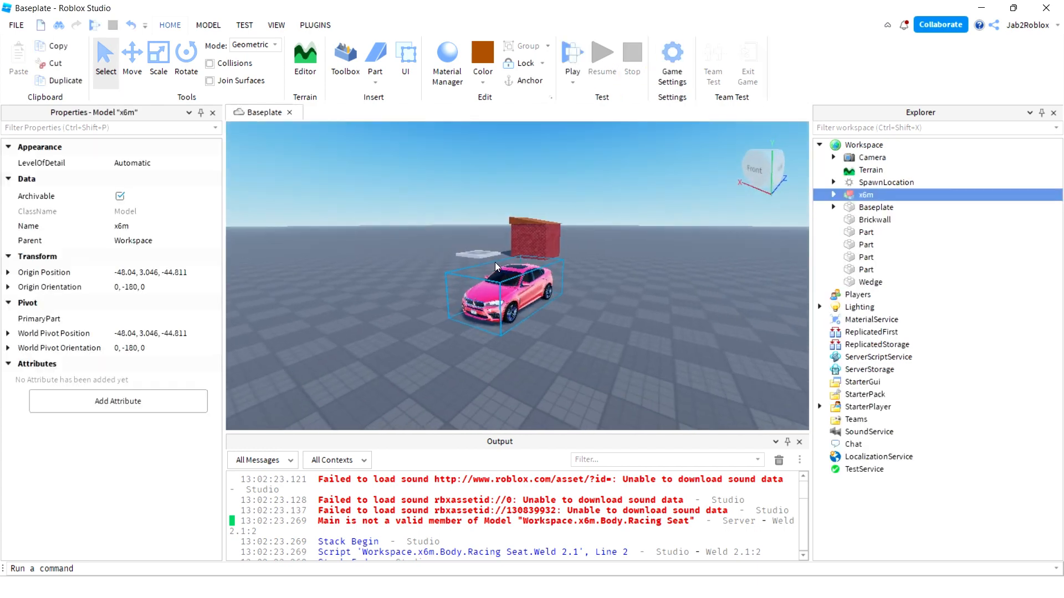
Delete the x6m car model from the Workspace.
{"action": "scroll", "coordinate": [494, 263], "scroll_direction": "up", "scroll_amount": 4}
{"action": "right_click_drag", "start_coordinate": [494, 262], "coordinate": [496, 262]}
{"action": "scroll", "coordinate": [495, 261], "scroll_direction": "down", "scroll_amount": 3}
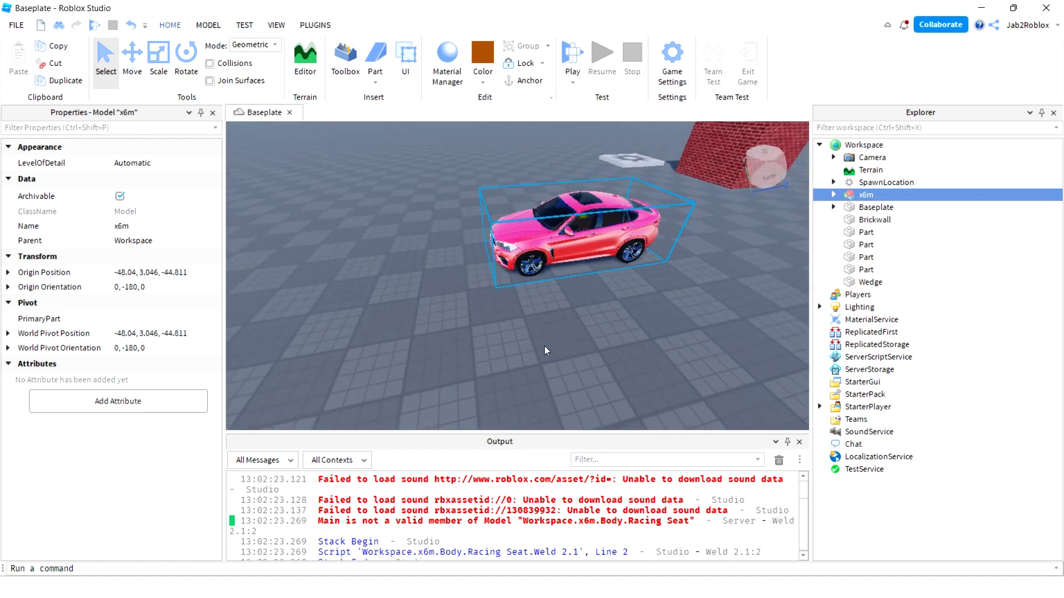
{"action": "key", "text": "Delete"}
Reopen the Toolbox and browse the models in its Light category.
{"action": "left_click", "coordinate": [365, 55]}
{"action": "left_click", "coordinate": [351, 52]}
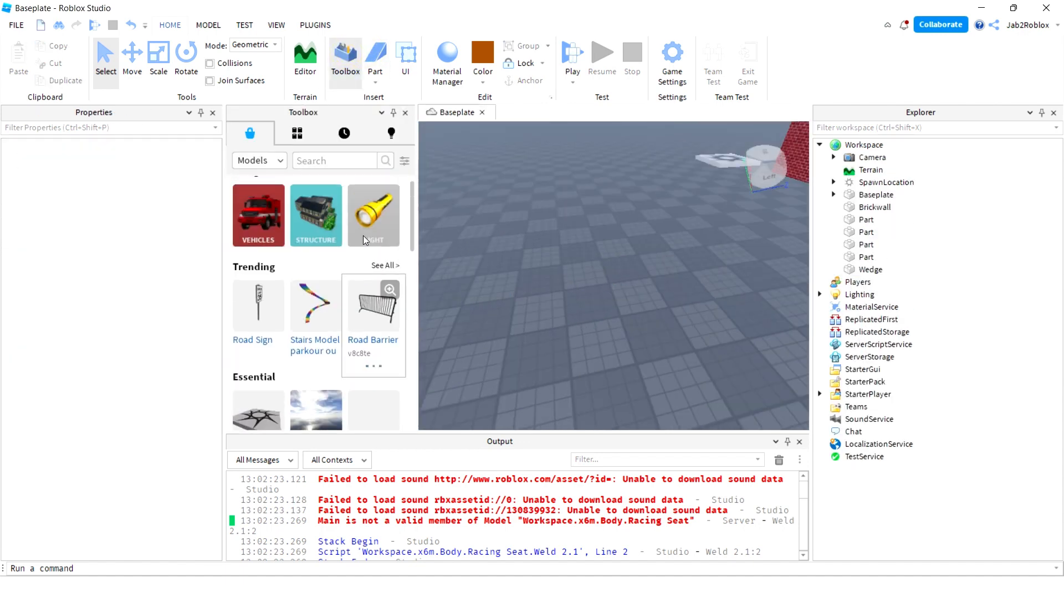
{"action": "left_click", "coordinate": [377, 246]}
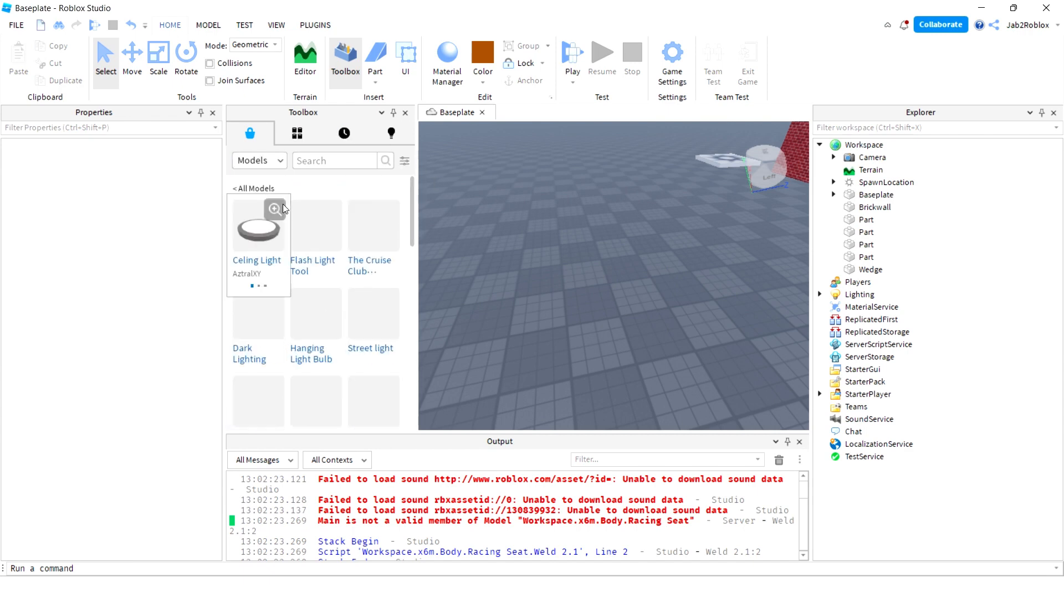
{"action": "scroll", "coordinate": [371, 300], "scroll_direction": "down", "scroll_amount": 3}
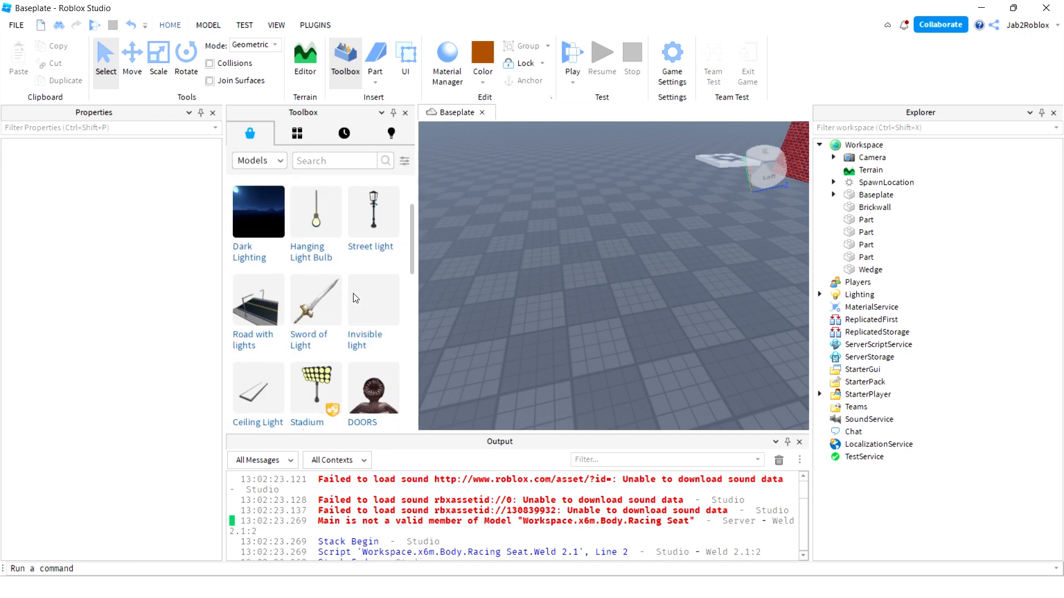
{"action": "scroll", "coordinate": [371, 299], "scroll_direction": "down", "scroll_amount": 4}
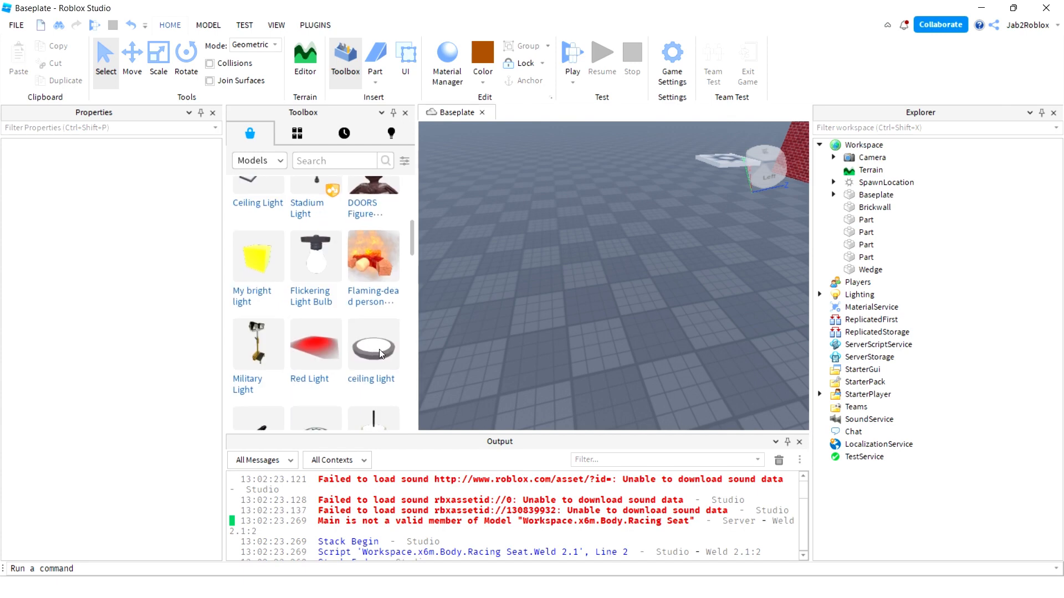
{"action": "scroll", "coordinate": [380, 354], "scroll_direction": "down", "scroll_amount": 2}
{"action": "scroll", "coordinate": [381, 354], "scroll_direction": "up", "scroll_amount": 8}
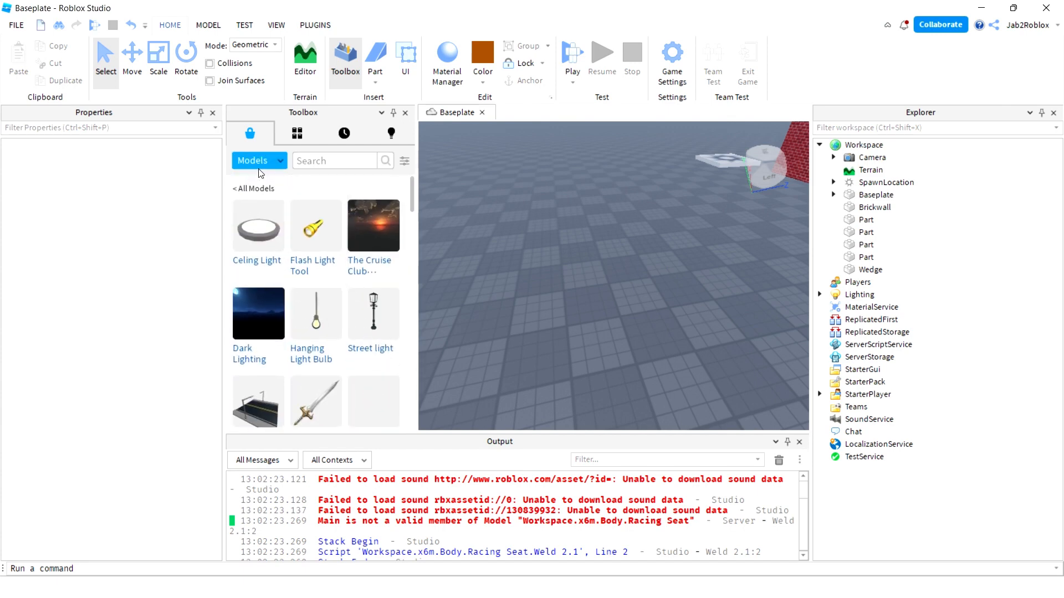
Browse the Toolbox's own creations, Recent Models and My Models lists.
{"action": "left_click", "coordinate": [296, 138]}
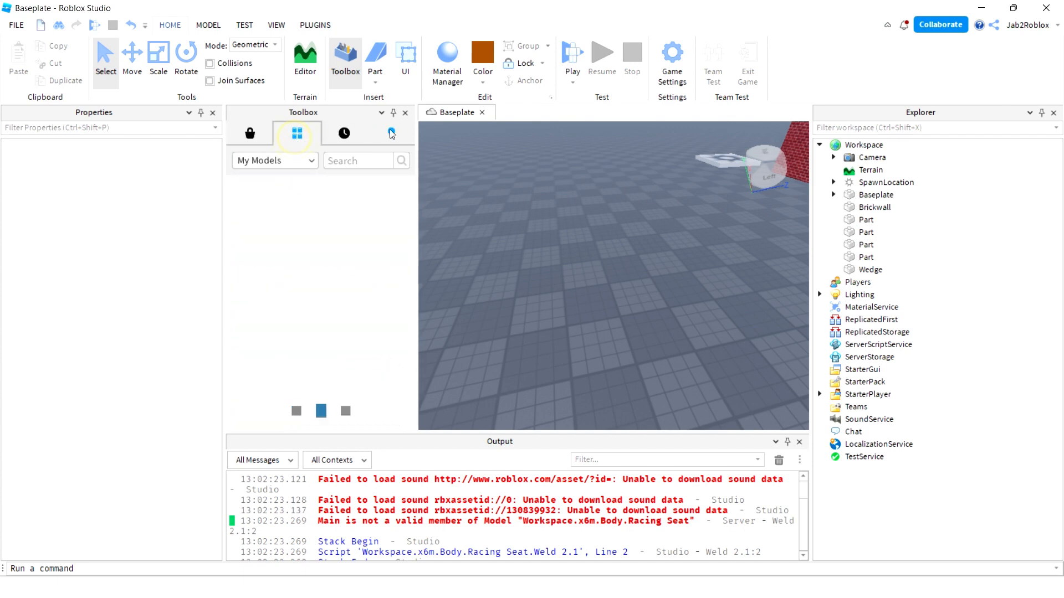
{"action": "left_click", "coordinate": [344, 134]}
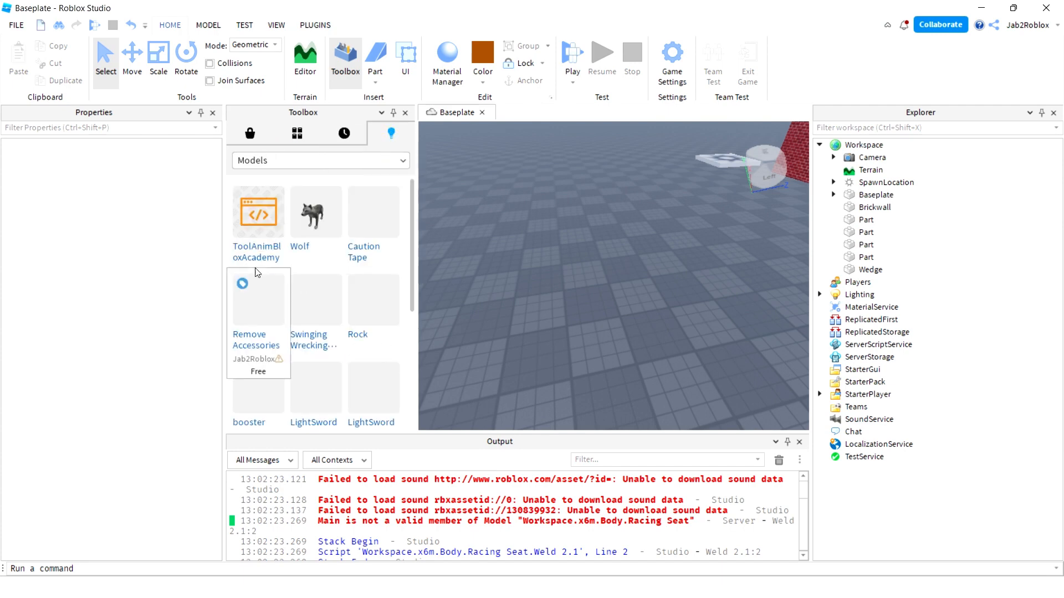
{"action": "scroll", "coordinate": [370, 246], "scroll_direction": "down", "scroll_amount": 5}
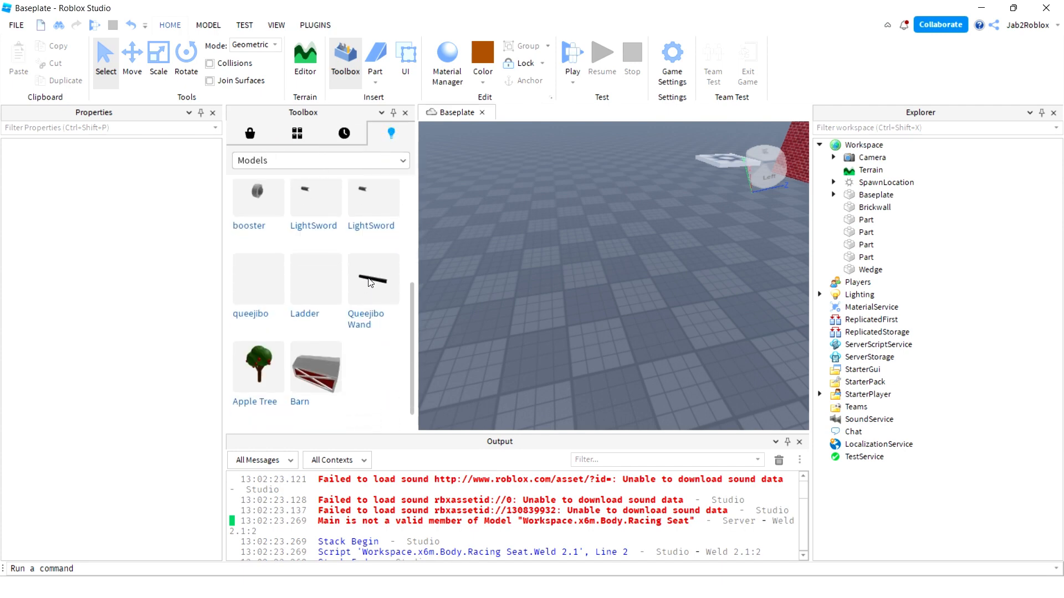
{"action": "left_click", "coordinate": [344, 133]}
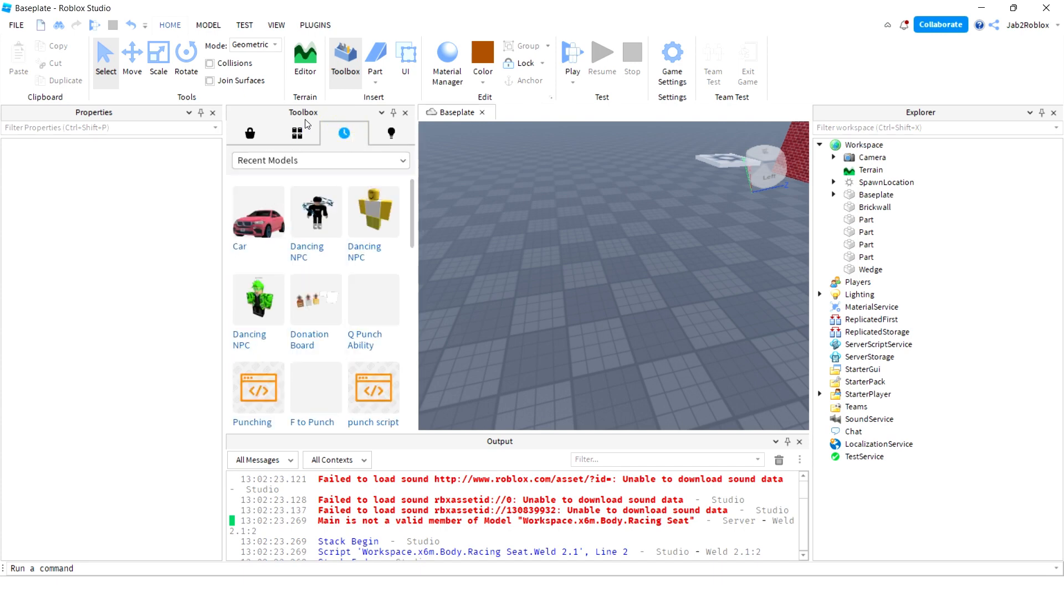
{"action": "left_click", "coordinate": [296, 136]}
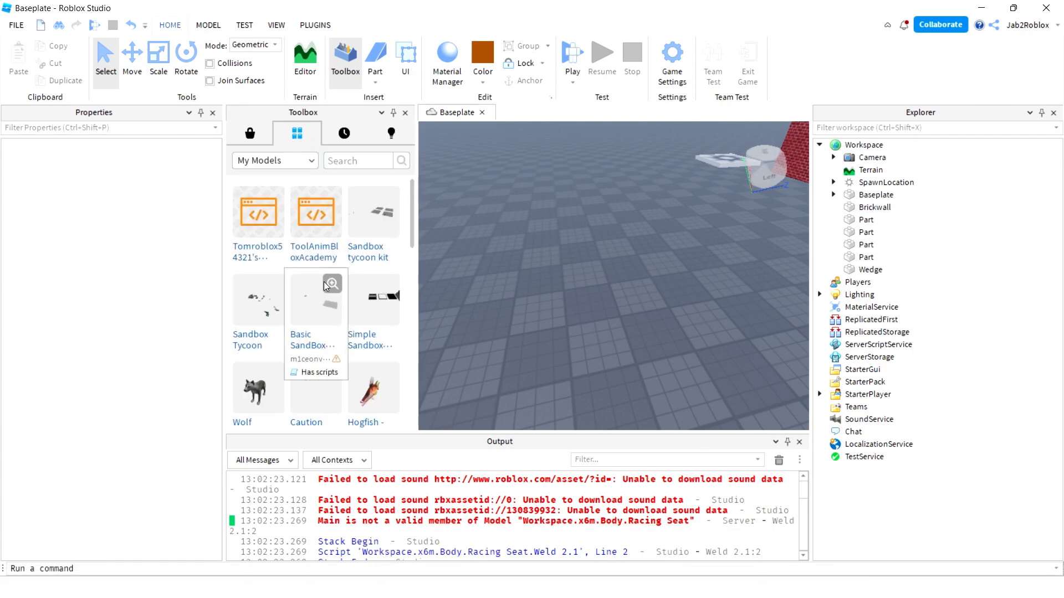
{"action": "scroll", "coordinate": [315, 305], "scroll_direction": "down", "scroll_amount": 10}
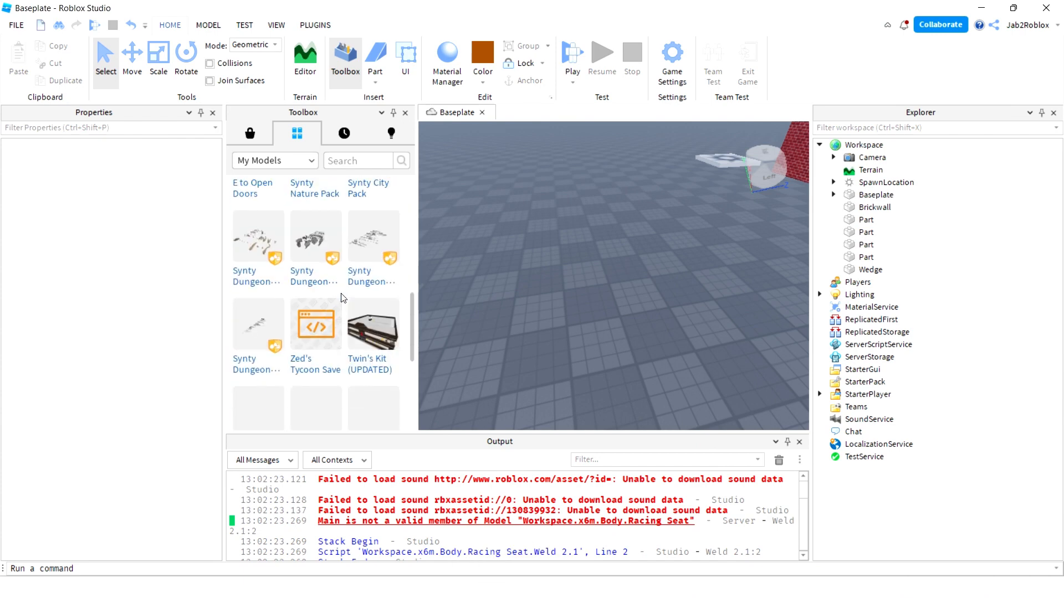
Browse the Toolbox's marketplace models through the category, trending and essential listings, then close the Toolbox.
{"action": "left_click", "coordinate": [249, 134]}
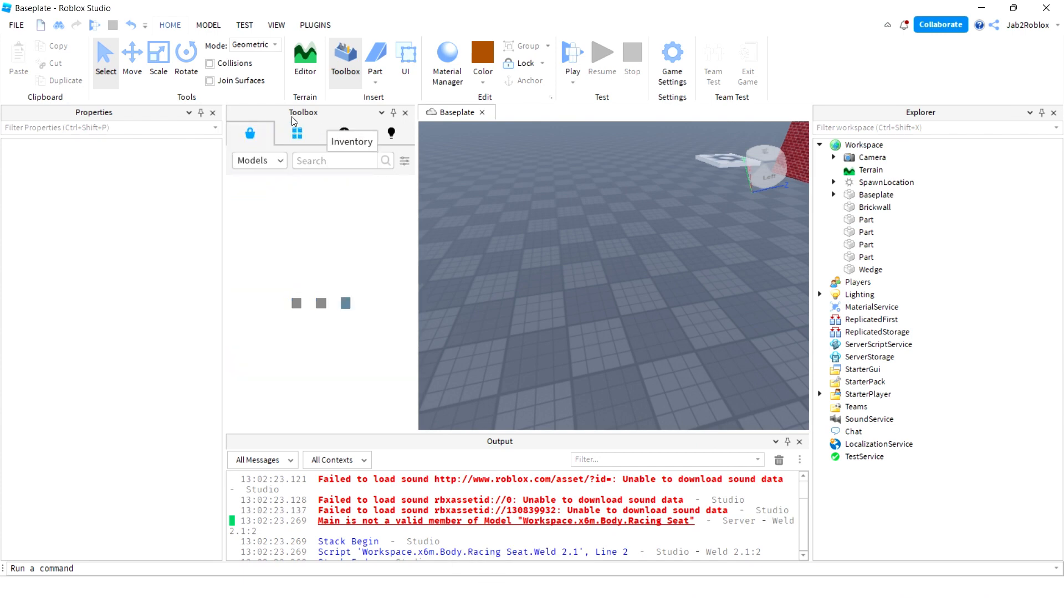
{"action": "scroll", "coordinate": [366, 305], "scroll_direction": "down", "scroll_amount": 5}
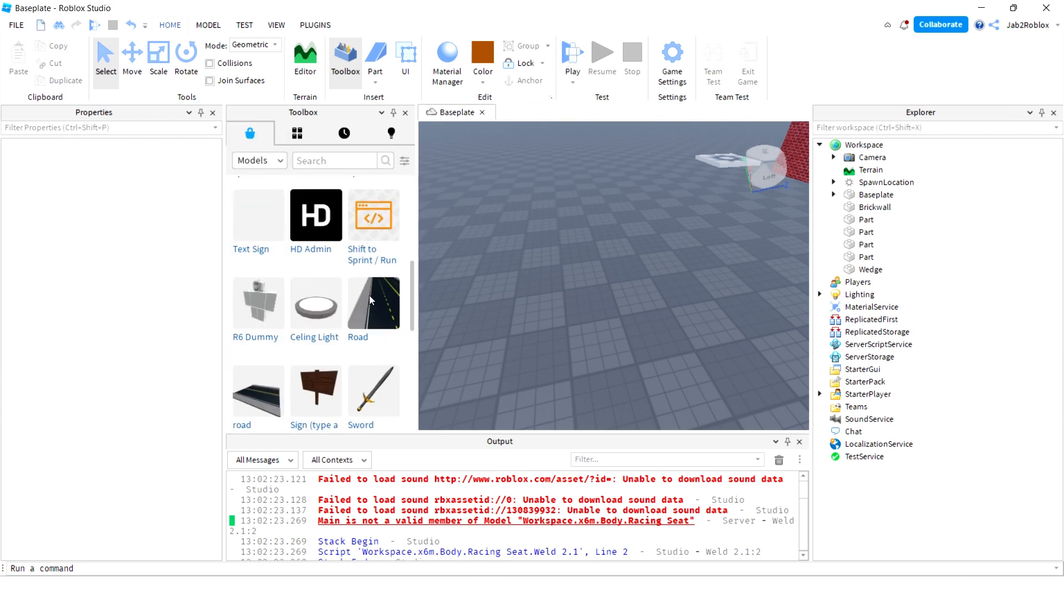
{"action": "scroll", "coordinate": [365, 307], "scroll_direction": "down", "scroll_amount": 5}
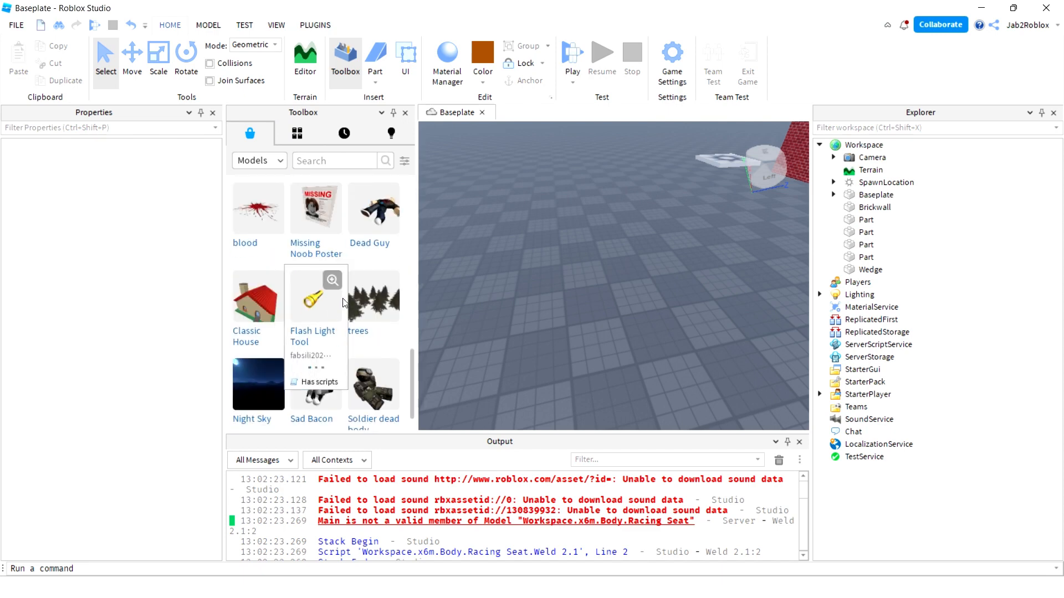
{"action": "scroll", "coordinate": [351, 303], "scroll_direction": "up", "scroll_amount": 10}
{"action": "scroll", "coordinate": [350, 306], "scroll_direction": "down", "scroll_amount": 15}
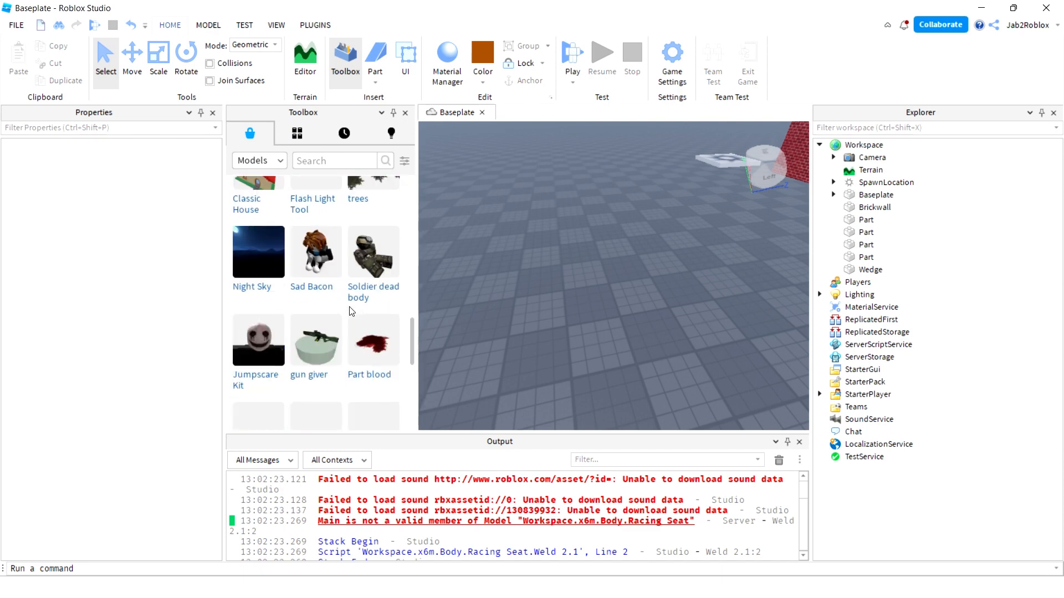
{"action": "scroll", "coordinate": [351, 311], "scroll_direction": "down", "scroll_amount": 3}
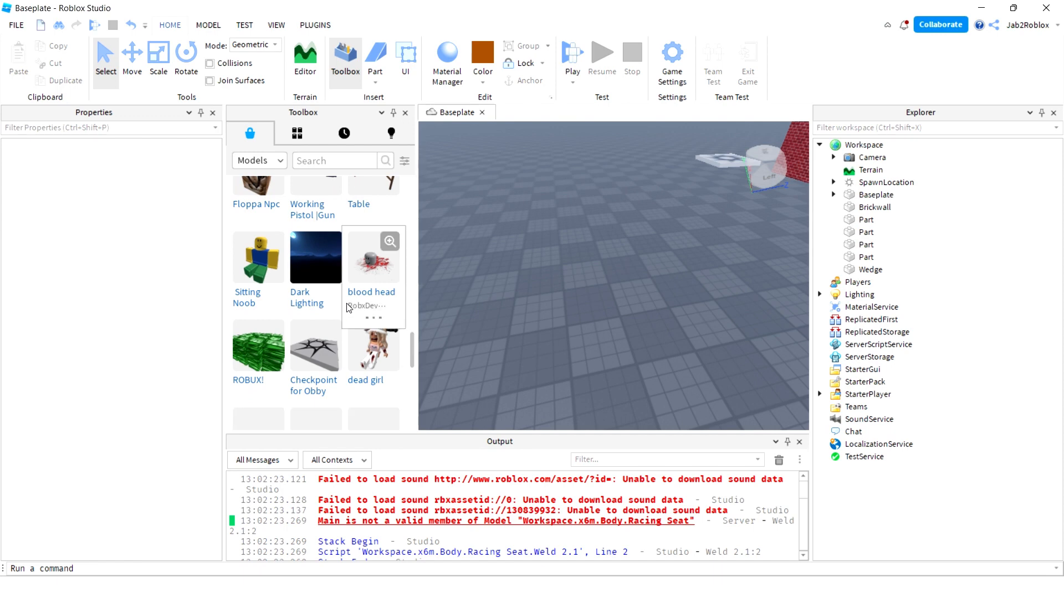
{"action": "scroll", "coordinate": [351, 309], "scroll_direction": "up", "scroll_amount": 18}
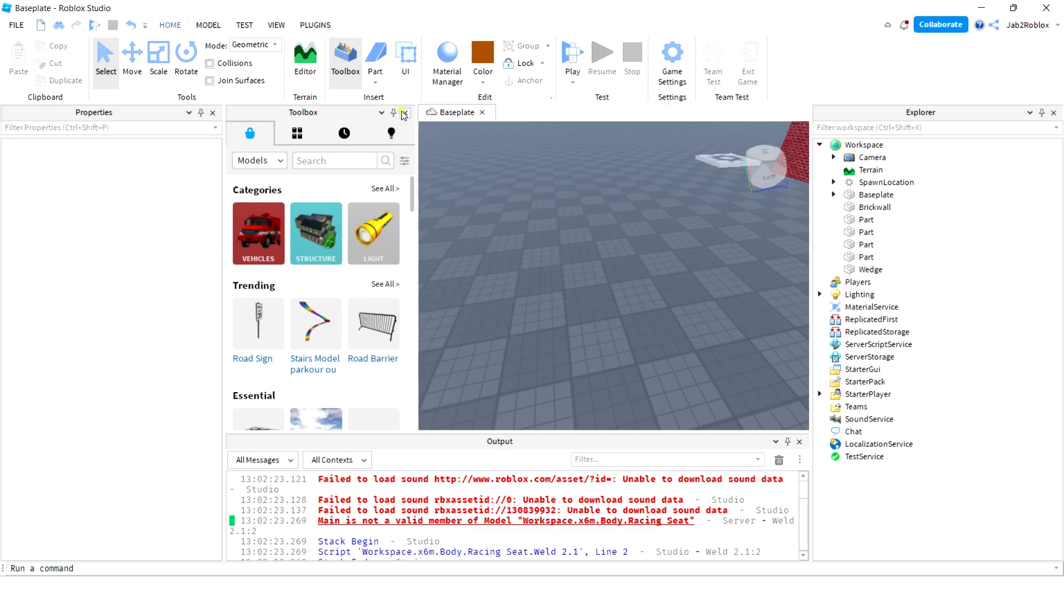
{"action": "left_click", "coordinate": [404, 113]}
Examine the brick house with the wooden roof up close from its outer side.
{"action": "right_click_drag", "start_coordinate": [418, 240], "coordinate": [420, 238]}
{"action": "scroll", "coordinate": [418, 241], "scroll_direction": "up", "scroll_amount": 3}
{"action": "key", "text": "w"}
{"action": "key", "text": "w"}
{"action": "key", "text": "w"}
{"action": "key", "text": "s"}
{"action": "key", "text": "w"}
{"action": "key", "text": "s"}
{"action": "key", "text": "w"}
{"action": "key", "text": "w"}
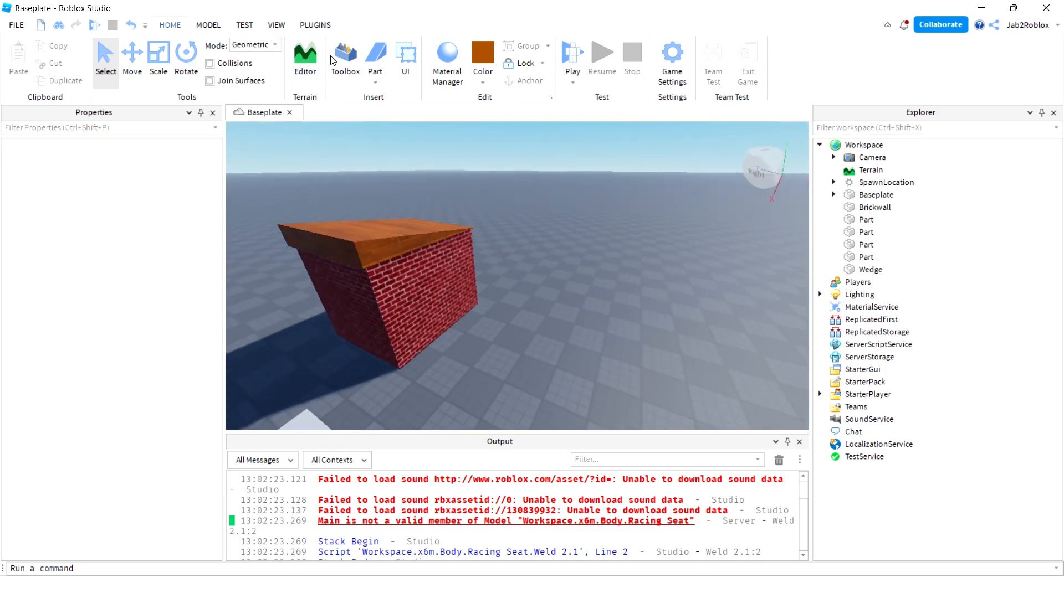
{"action": "left_click", "coordinate": [345, 54]}
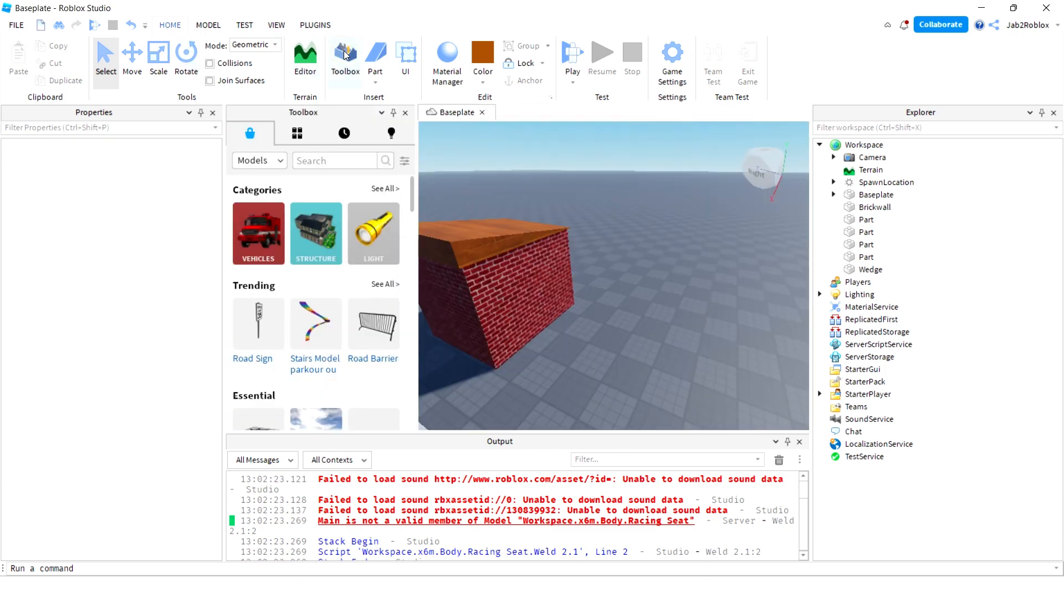
{"action": "left_click", "coordinate": [345, 57]}
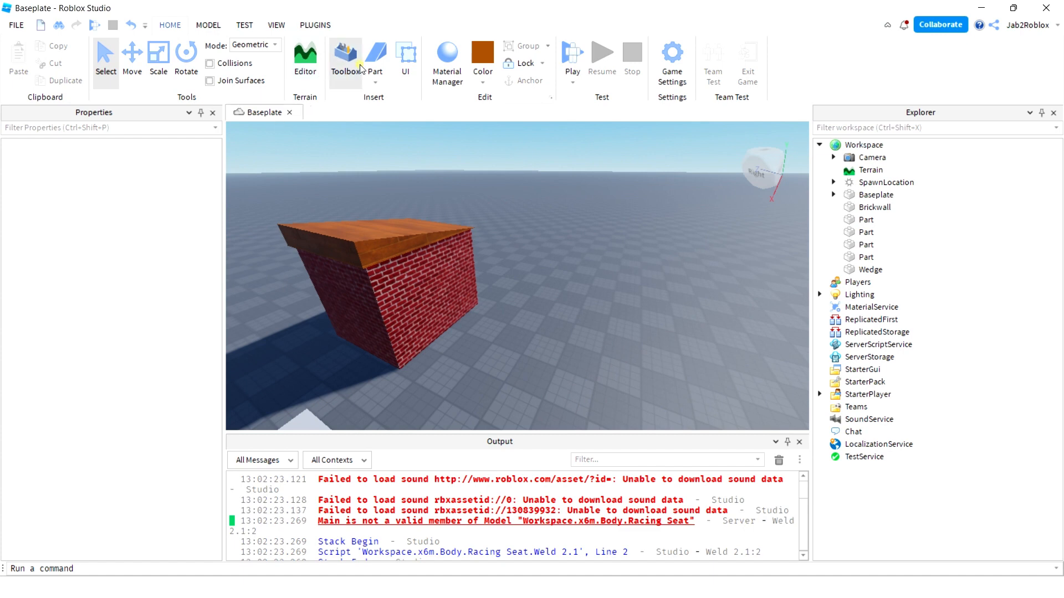
{"action": "left_click", "coordinate": [359, 67]}
{"action": "left_click", "coordinate": [405, 113]}
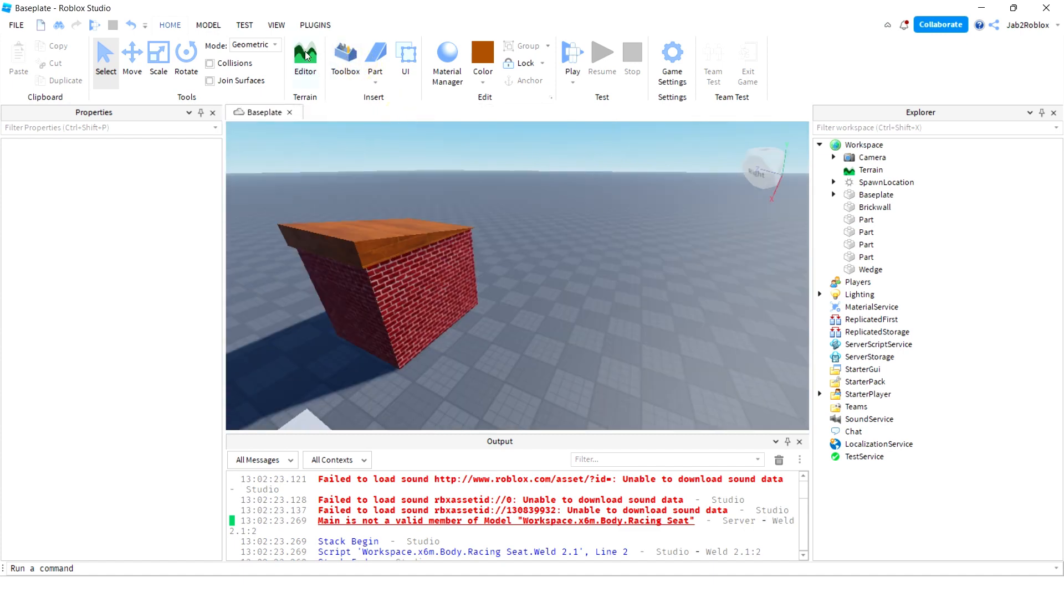
Open the Terrain Editor, review its Create, Region and Edit tools, and close it.
{"action": "left_click", "coordinate": [305, 56]}
{"action": "right_click_drag", "start_coordinate": [529, 205], "coordinate": [530, 205]}
{"action": "scroll", "coordinate": [530, 205], "scroll_direction": "up", "scroll_amount": 4}
{"action": "scroll", "coordinate": [537, 234], "scroll_direction": "down", "scroll_amount": 6}
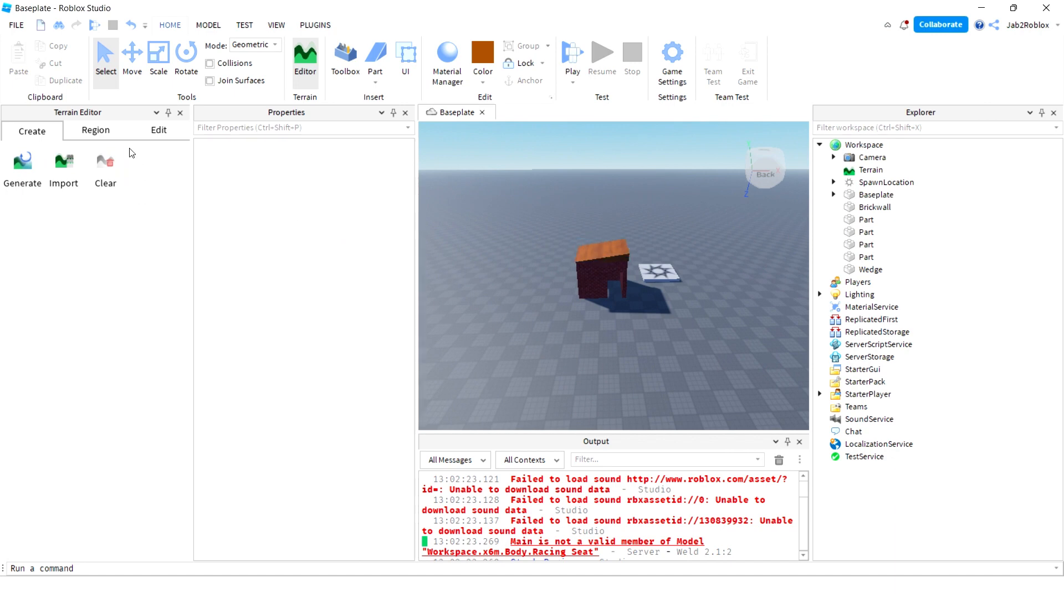
{"action": "left_click", "coordinate": [84, 130]}
{"action": "left_click", "coordinate": [159, 129]}
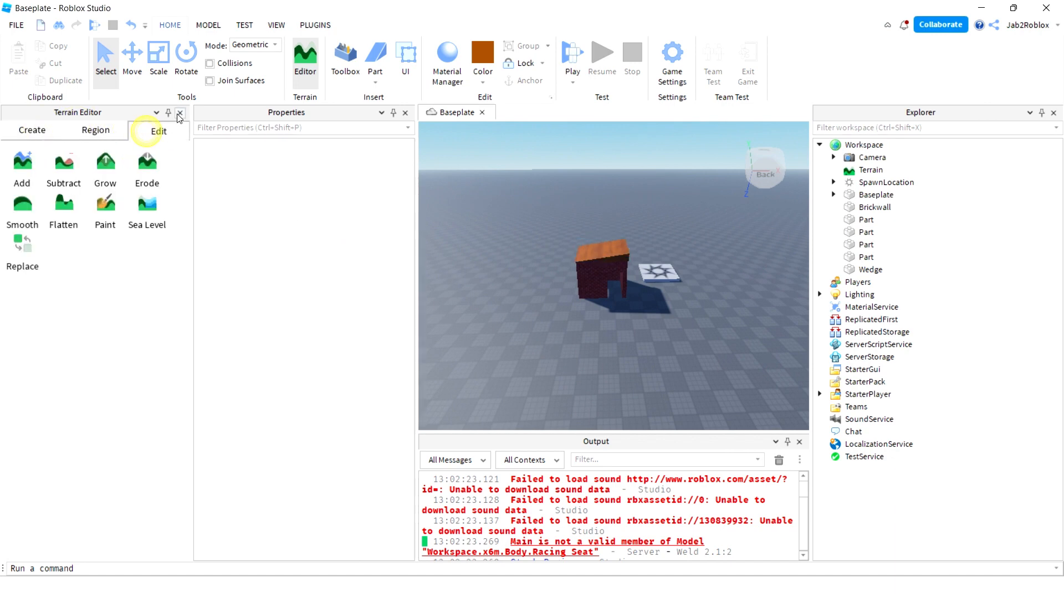
{"action": "left_click", "coordinate": [180, 112]}
Look through the ribbon's Model, Test and View tool sets.
{"action": "left_click", "coordinate": [208, 25]}
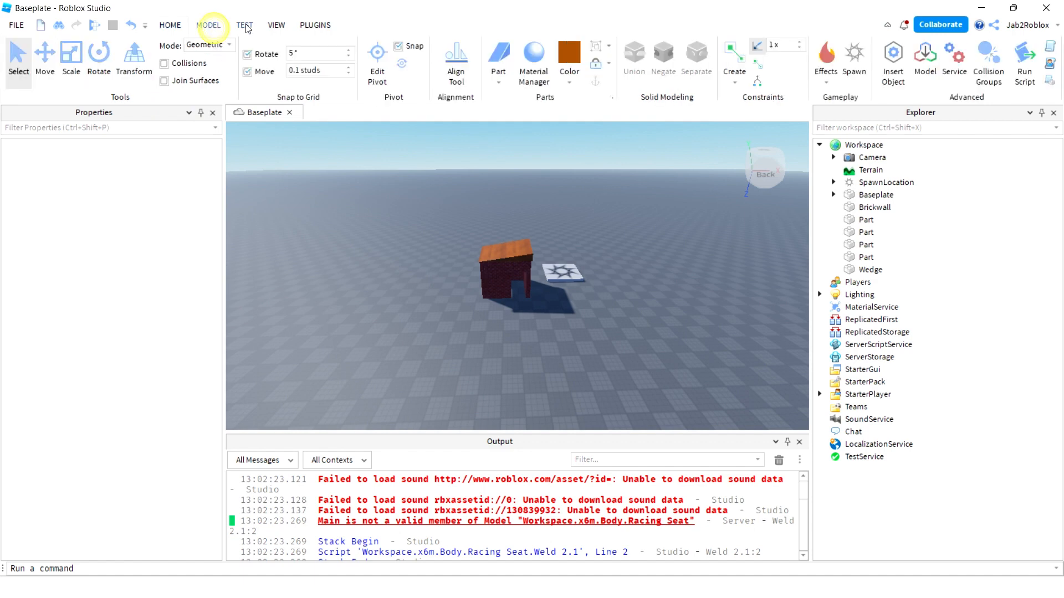
{"action": "left_click", "coordinate": [244, 25]}
{"action": "left_click", "coordinate": [276, 25]}
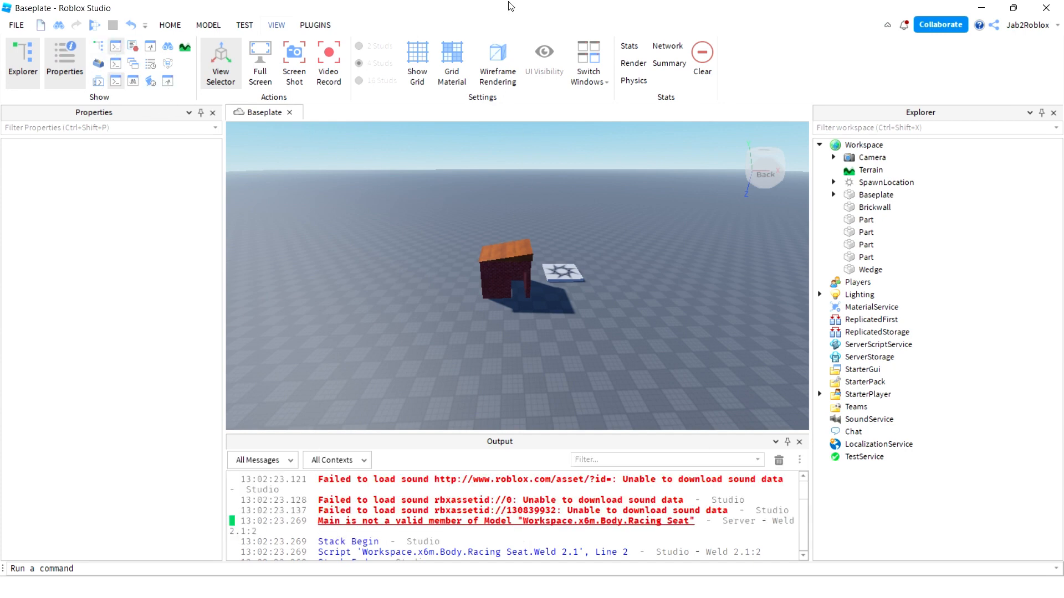
{"action": "right_click_drag", "start_coordinate": [539, 254], "coordinate": [539, 254]}
{"action": "key", "text": "w"}
{"action": "scroll", "coordinate": [538, 254], "scroll_direction": "up", "scroll_amount": 5}
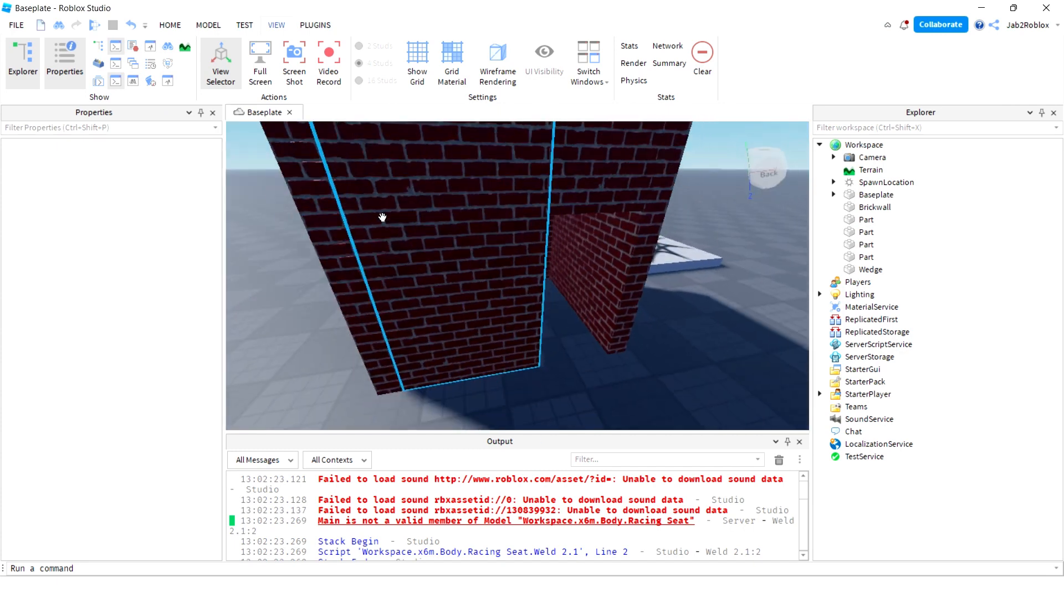
{"action": "scroll", "coordinate": [383, 217], "scroll_direction": "down", "scroll_amount": 5}
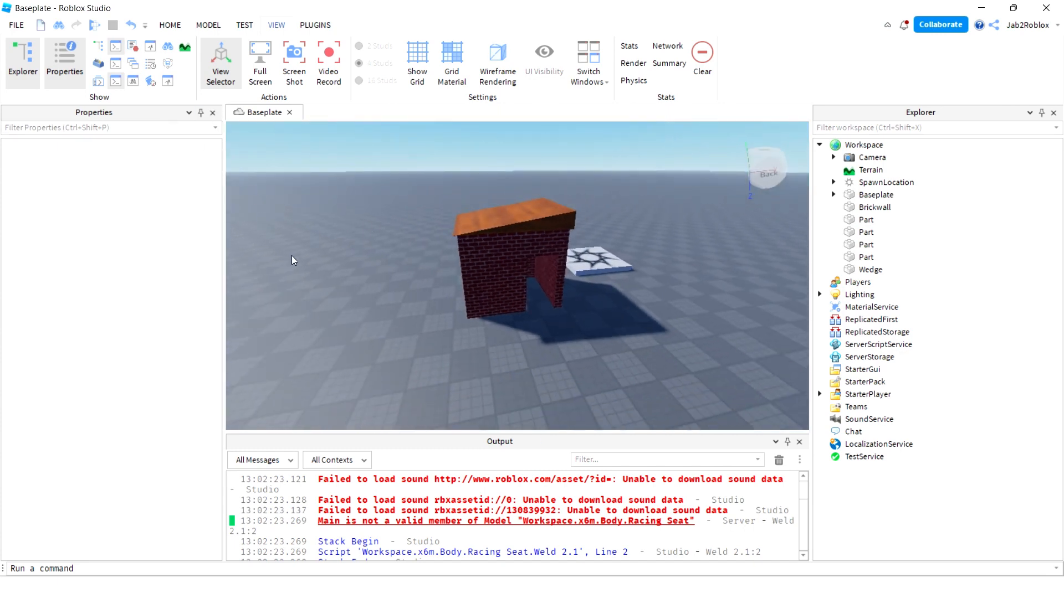